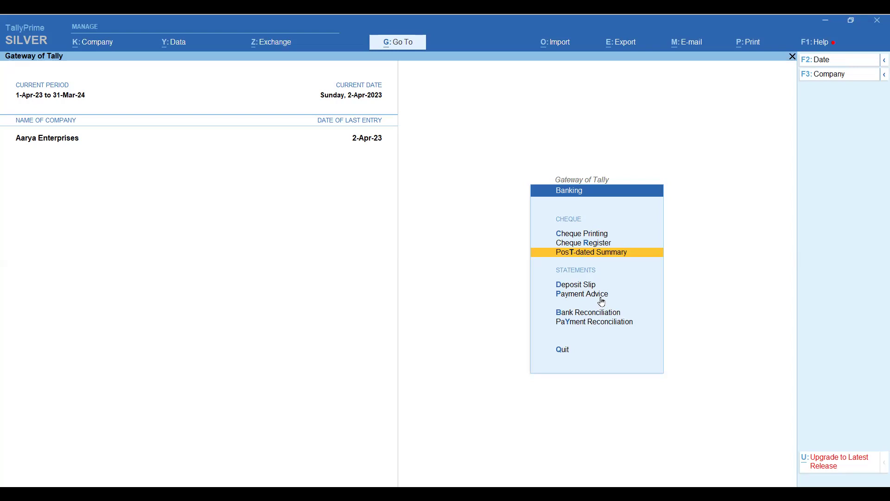
Leave the banking options and bring up the list of ledgers for master alteration.
{"action": "key", "text": "Escape"}
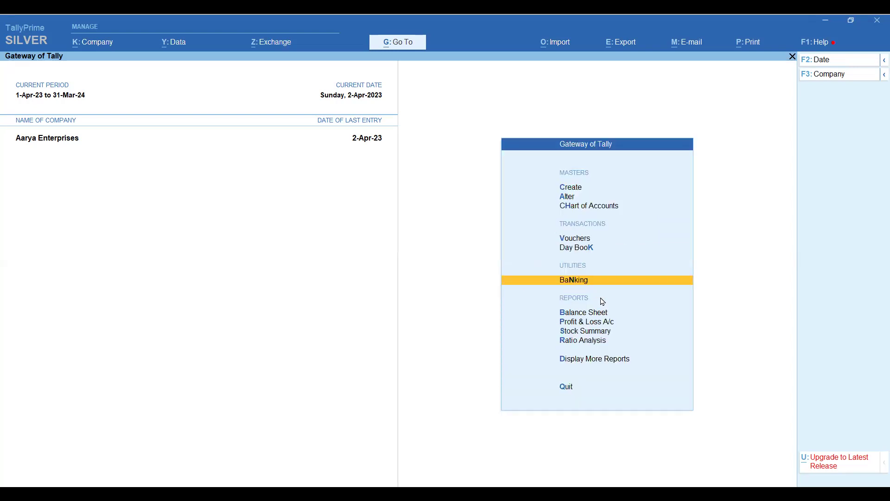
{"action": "key", "text": "Up"}
{"action": "key", "text": "Up"}
{"action": "key", "text": "Up"}
{"action": "key", "text": "Up"}
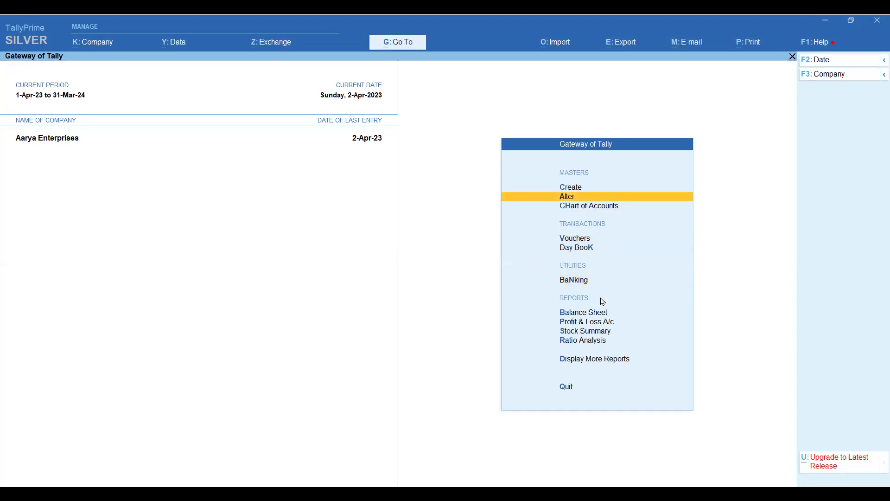
{"action": "key", "text": "Return"}
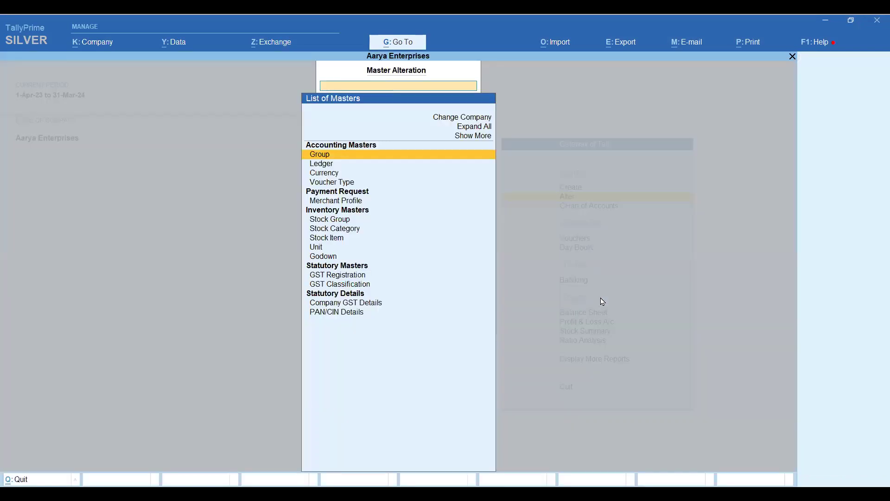
{"action": "key", "text": "Down"}
{"action": "key", "text": "Return"}
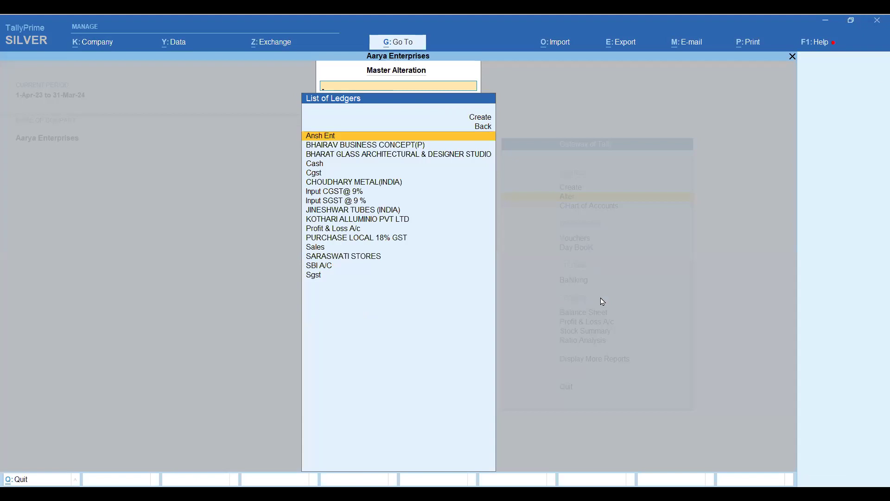
Open the SBI A/C ledger for alteration.
{"action": "key", "text": "Down"}
{"action": "key", "text": "Down"}
{"action": "key", "text": "Down"}
{"action": "key", "text": "Down"}
{"action": "key", "text": "Down"}
{"action": "key", "text": "Down"}
{"action": "key", "text": "Down"}
{"action": "key", "text": "Down"}
{"action": "key", "text": "Down"}
{"action": "key", "text": "Down"}
{"action": "key", "text": "Down"}
{"action": "key", "text": "Down"}
{"action": "key", "text": "Down"}
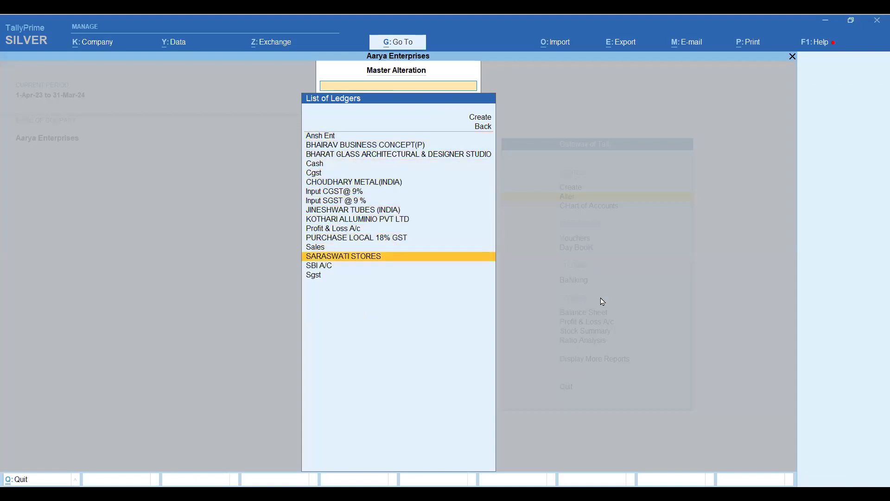
{"action": "key", "text": "Down"}
{"action": "key", "text": "Return"}
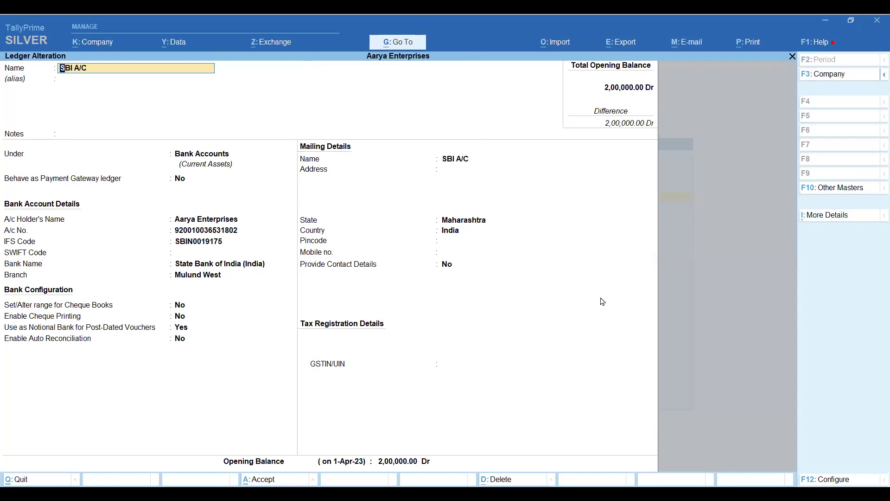
Review the SBI A/C ledger's general settings and bank account details, including holder's name, account number, IFS code, bank name and branch.
{"action": "key", "text": "Return"}
{"action": "key", "text": "Return"}
{"action": "key", "text": "Return"}
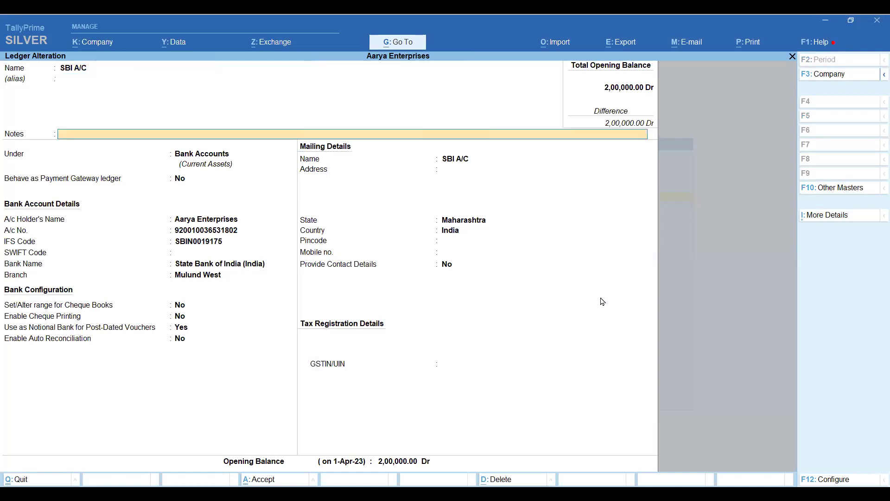
{"action": "key", "text": "Return"}
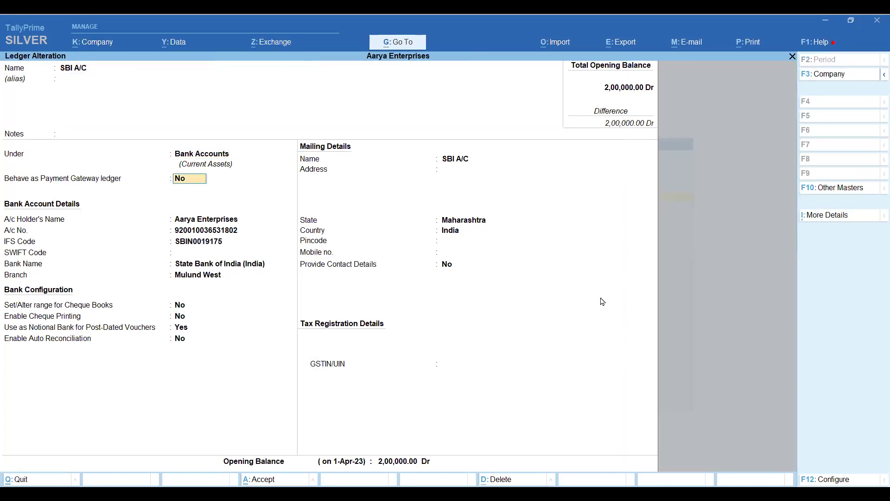
{"action": "key", "text": "Return"}
{"action": "key", "text": "Return"}
{"action": "key", "text": "Return"}
{"action": "key", "text": "Return"}
{"action": "key", "text": "Up"}
{"action": "key", "text": "Up"}
{"action": "key", "text": "Up"}
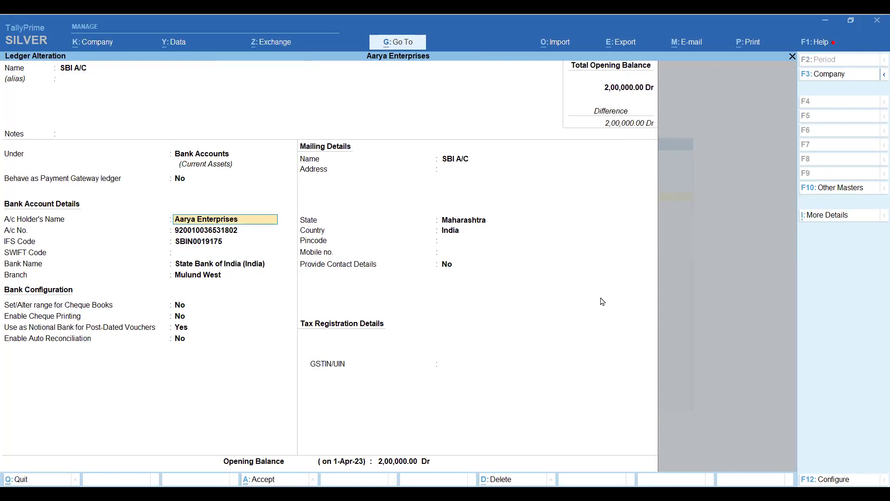
{"action": "key", "text": "Return"}
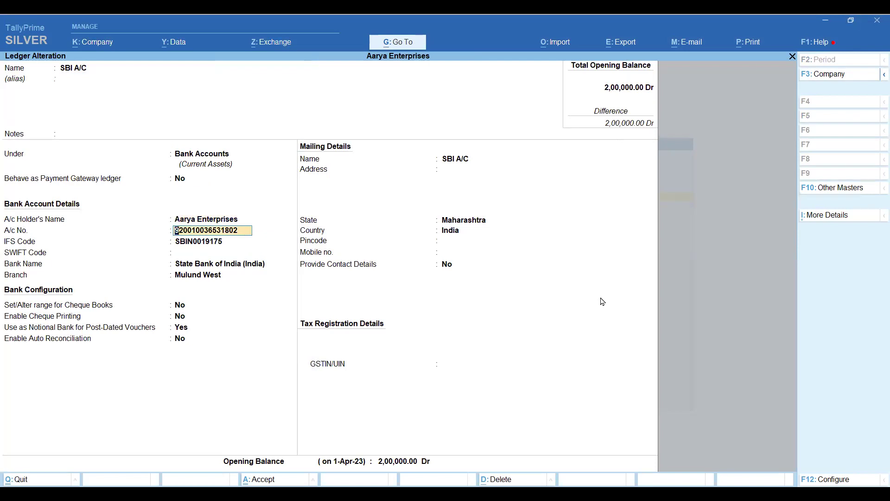
{"action": "key", "text": "Return"}
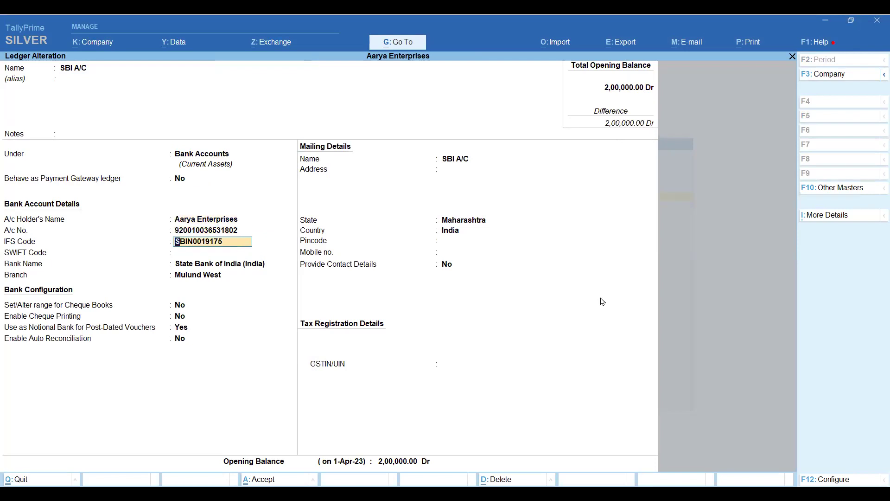
{"action": "key", "text": "Return"}
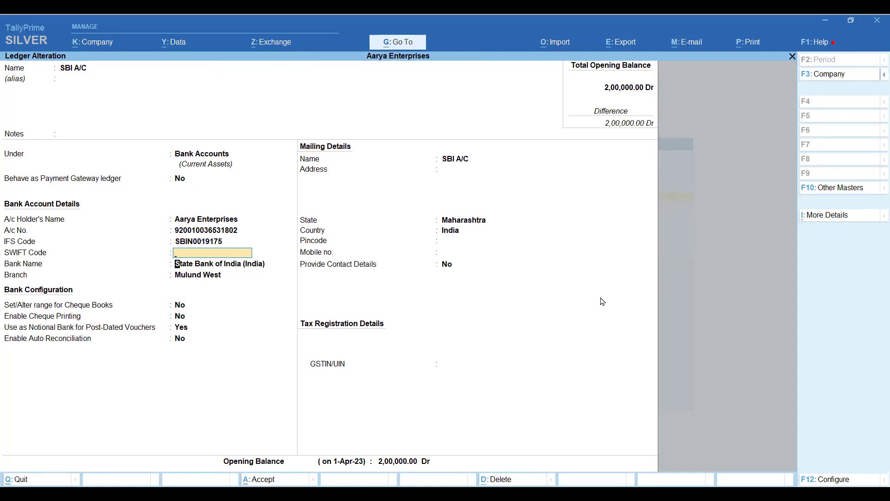
{"action": "key", "text": "Return"}
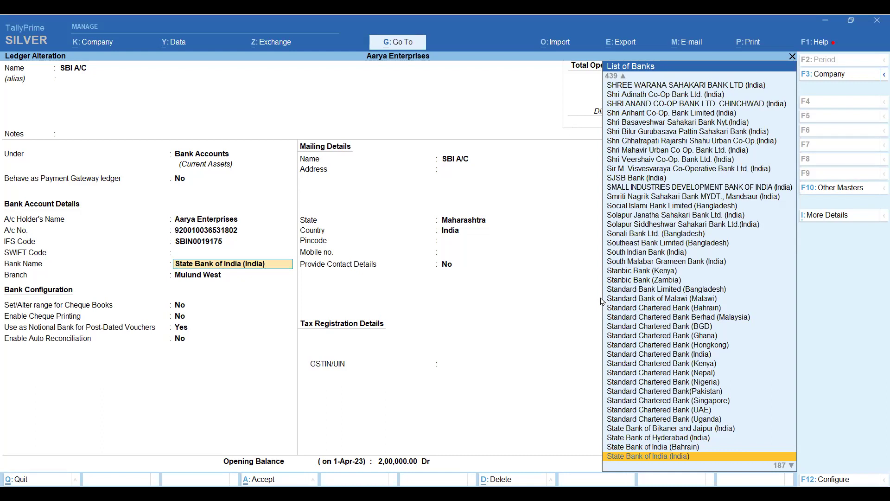
{"action": "key", "text": "Return"}
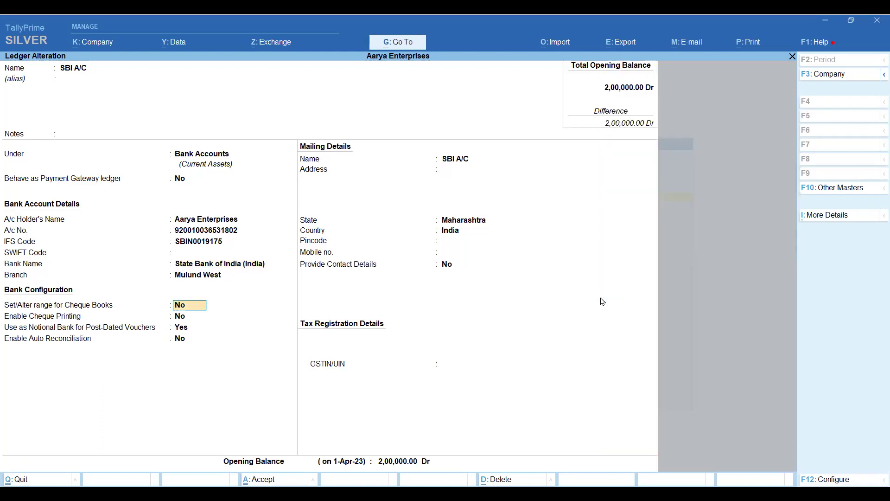
{"action": "key", "text": "Up"}
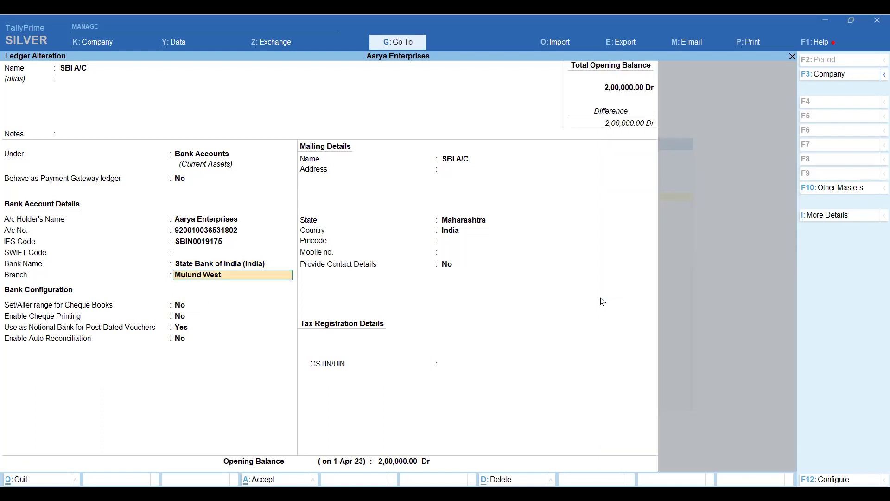
{"action": "key", "text": "Return"}
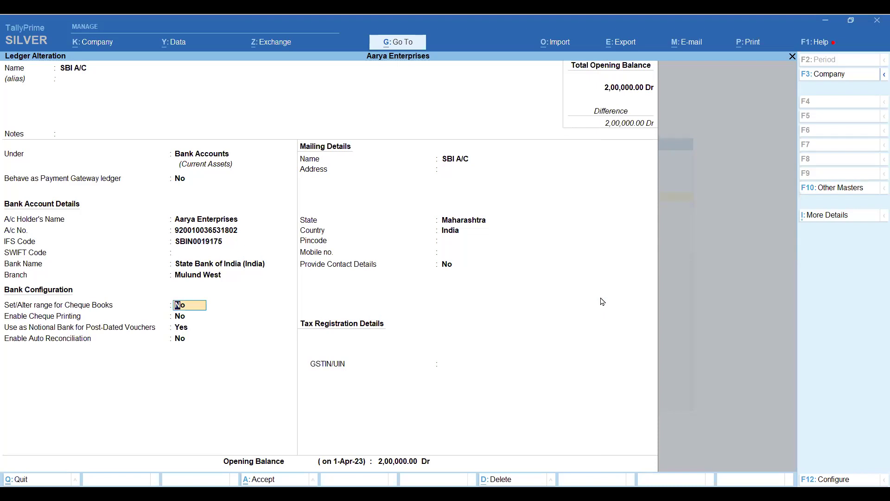
Set the cheque book range option to Yes and accept the range 000001 to 000010 for Book 1.
{"action": "type", "text": "y"}
{"action": "key", "text": "Return"}
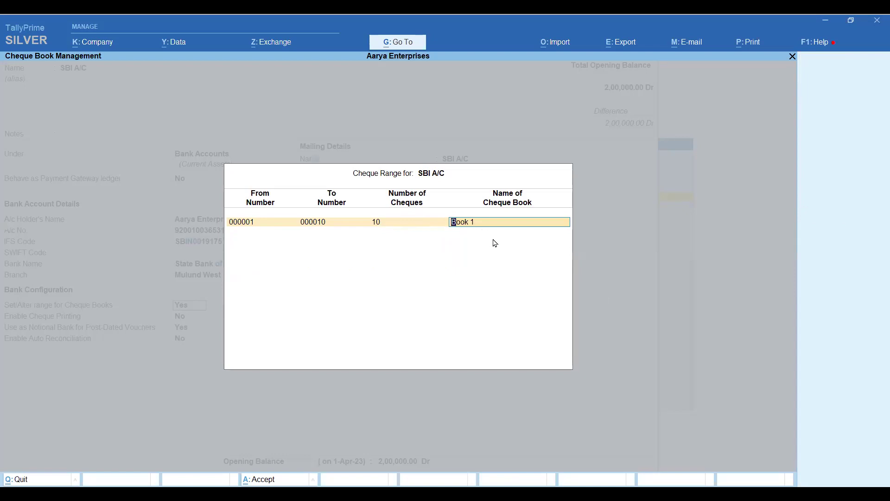
{"action": "key", "text": "Return"}
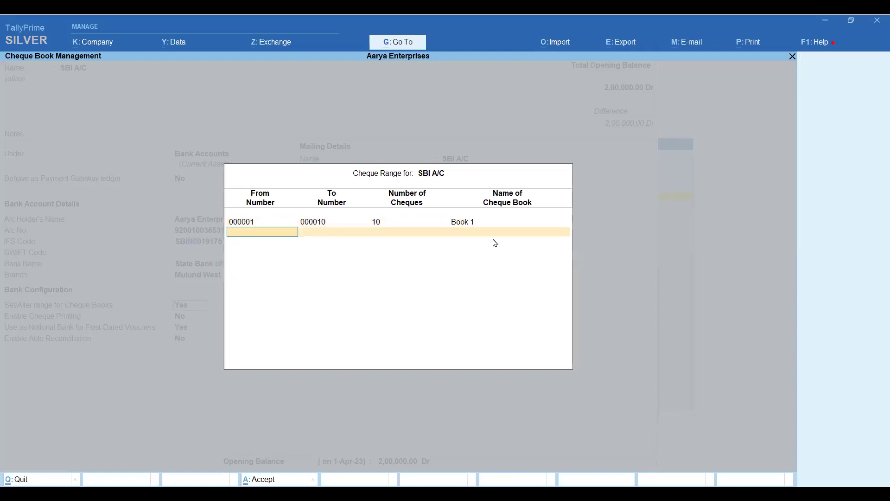
{"action": "key", "text": "Return"}
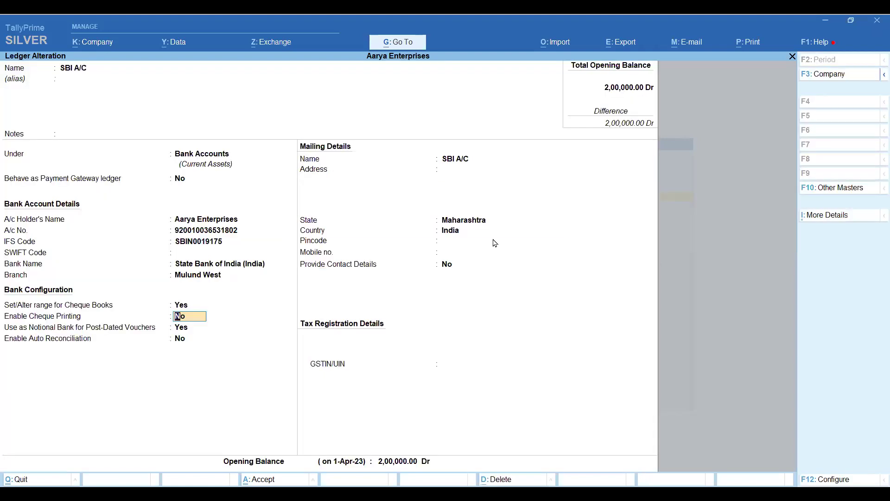
Reopen the cheque book range of SBI A/C to review its Book 1 entry.
{"action": "key", "text": "Up"}
{"action": "key", "text": "Return"}
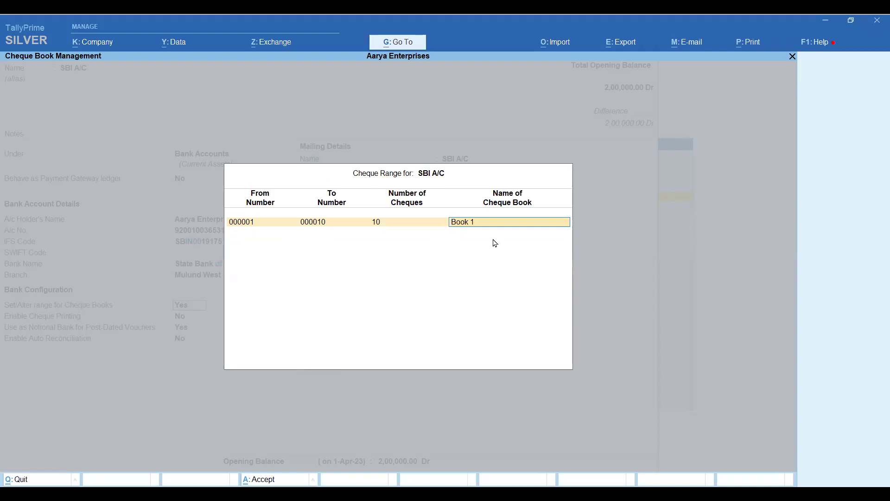
{"action": "key", "text": "Return"}
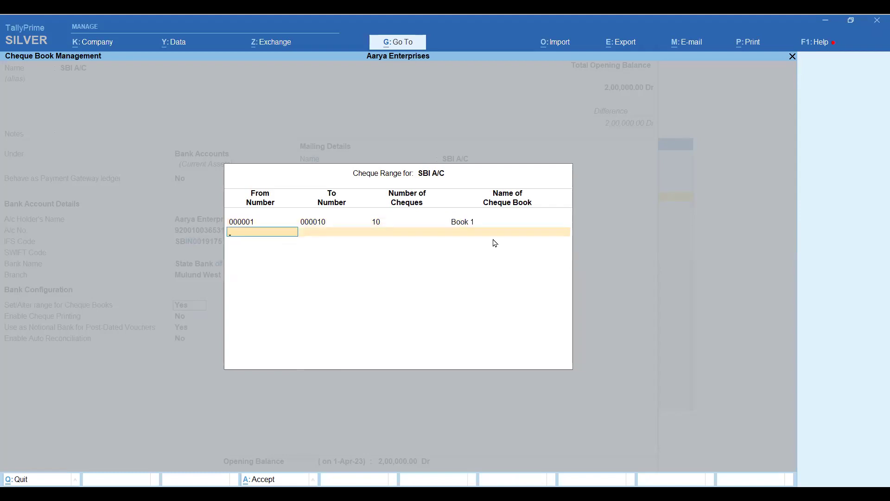
{"action": "key", "text": "Return"}
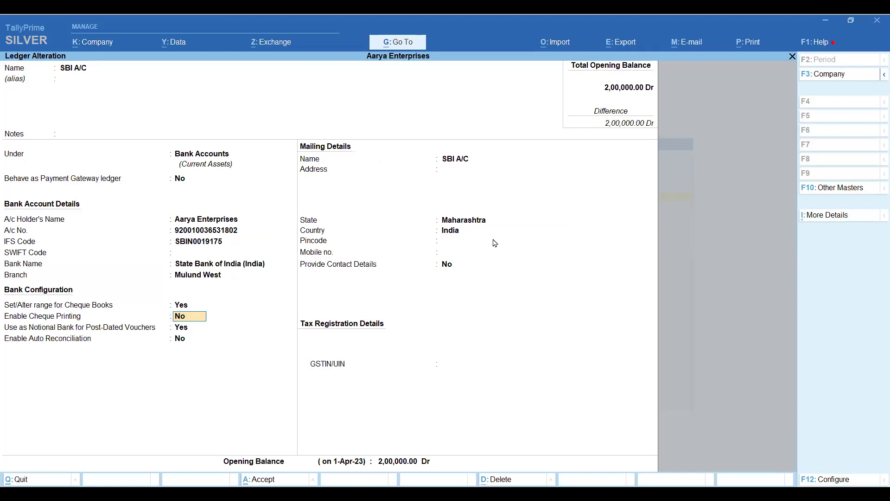
Enable cheque printing for SBI A/C and set its cheque printing configuration option to Yes.
{"action": "type", "text": "y"}
{"action": "key", "text": "Return"}
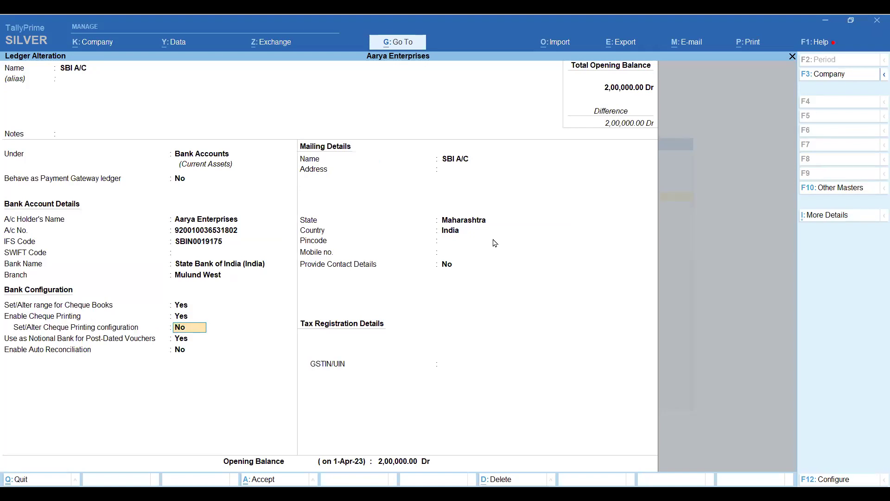
{"action": "type", "text": "y"}
{"action": "key", "text": "Return"}
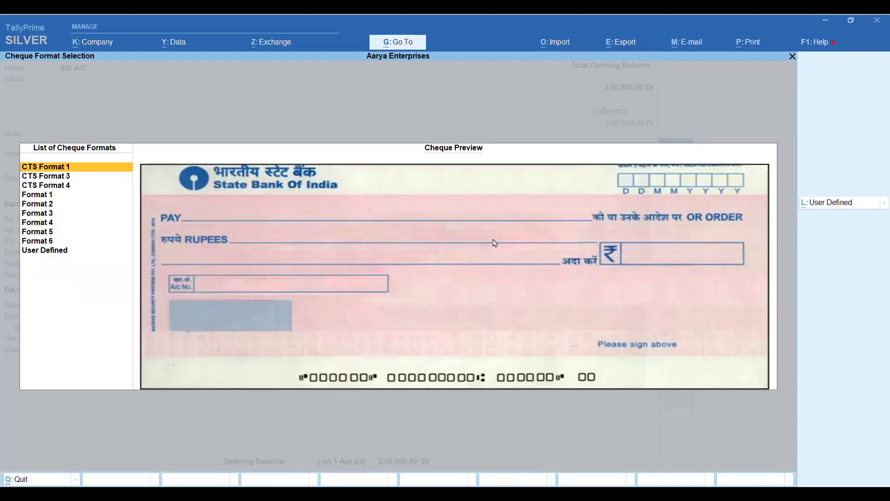
Compare the State Bank of India cheque format previews and choose Format 2.
{"action": "key", "text": "Down"}
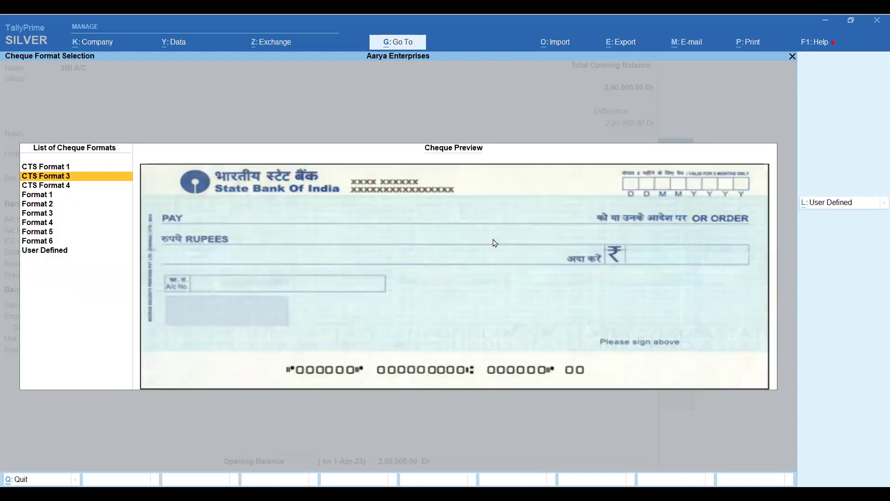
{"action": "key", "text": "Down"}
{"action": "key", "text": "Down"}
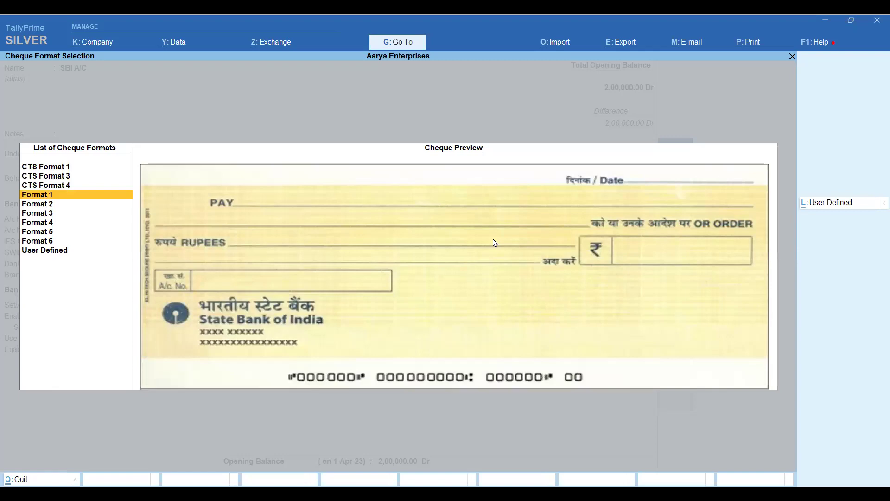
{"action": "key", "text": "Down"}
{"action": "key", "text": "Down"}
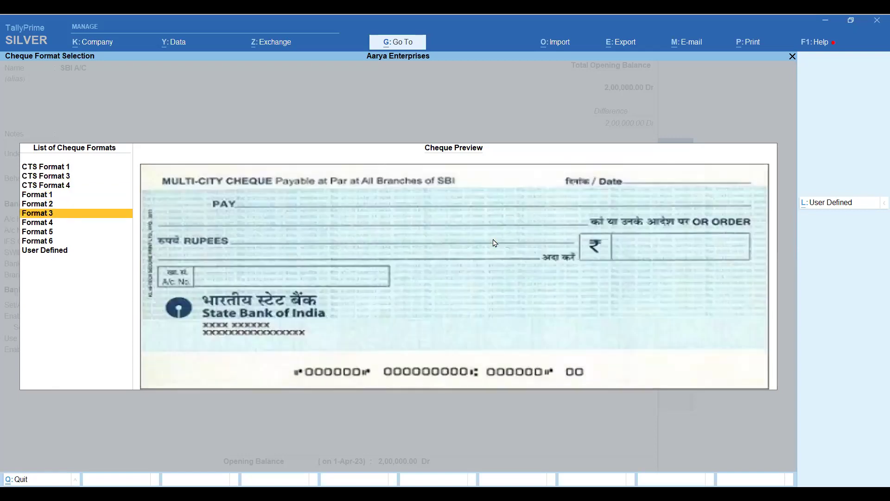
{"action": "key", "text": "Up"}
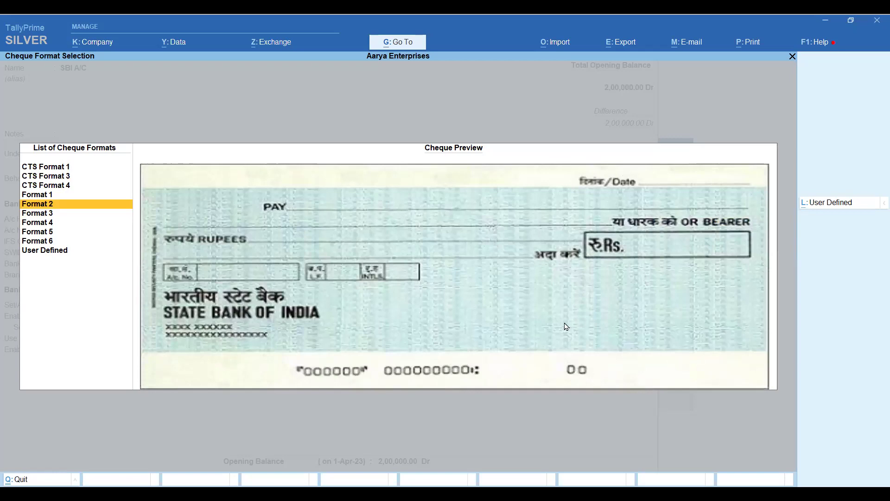
{"action": "key", "text": "Return"}
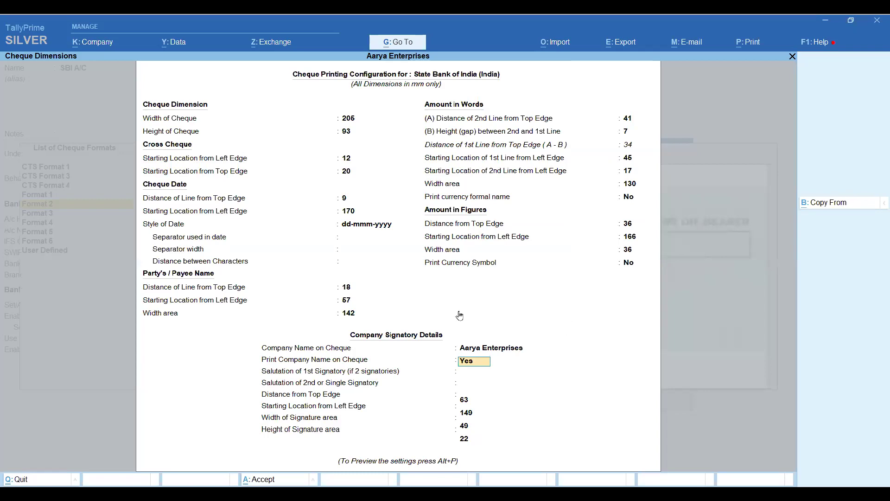
Preview the printed sample cheque with the chosen dimensions and save the SBI A/C ledger.
{"action": "key", "text": "ctrl"}
{"action": "key", "text": "ctrl+p"}
{"action": "key", "text": "i"}
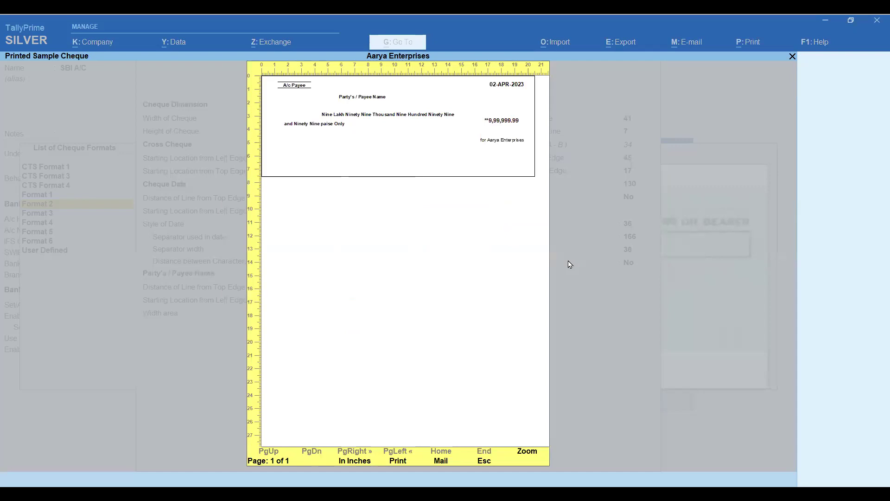
{"action": "key", "text": "Escape"}
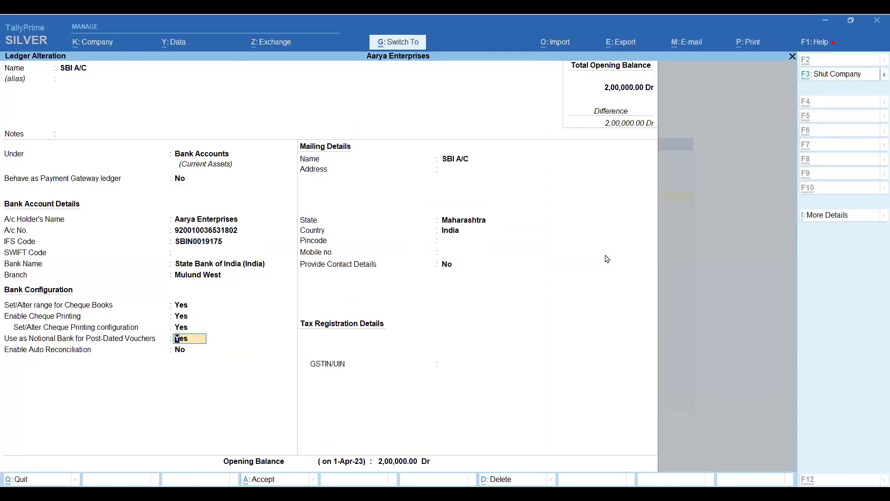
{"action": "key", "text": "ctrl+a"}
Open the cheque register and drill down through SBI A/C to the individual cheques of Book 1.
{"action": "key", "text": "n"}
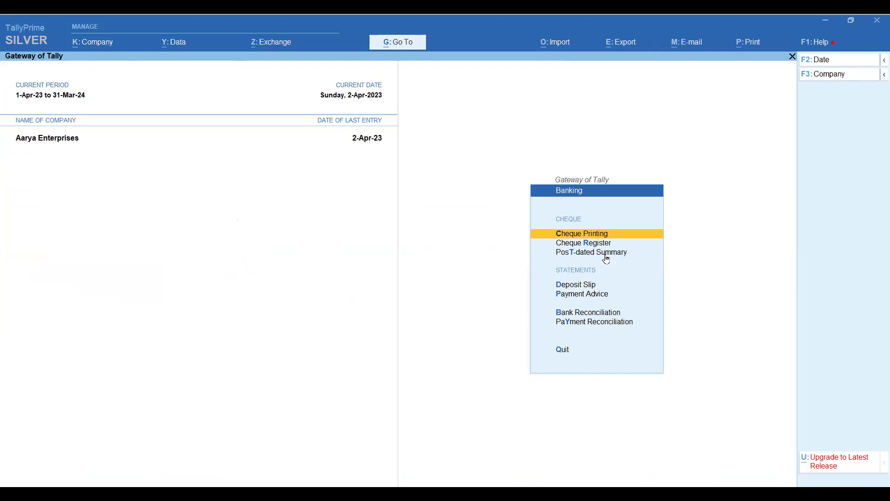
{"action": "key", "text": "Down"}
{"action": "key", "text": "Return"}
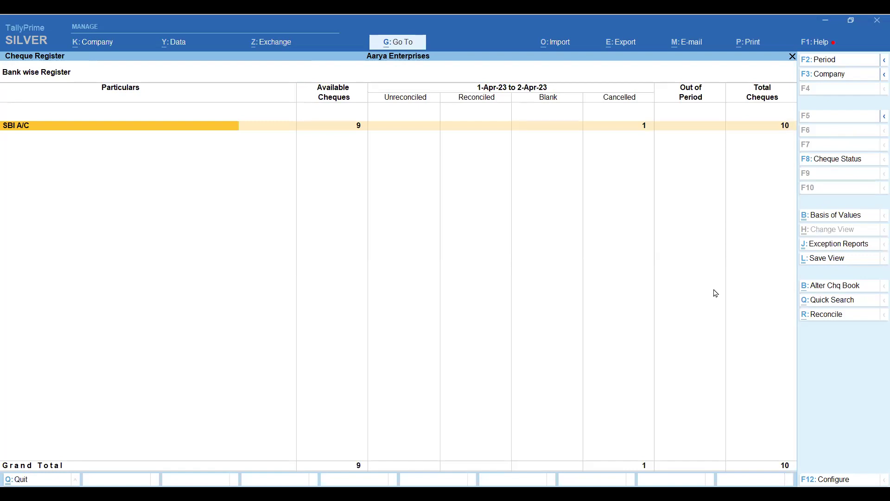
{"action": "key", "text": "Return"}
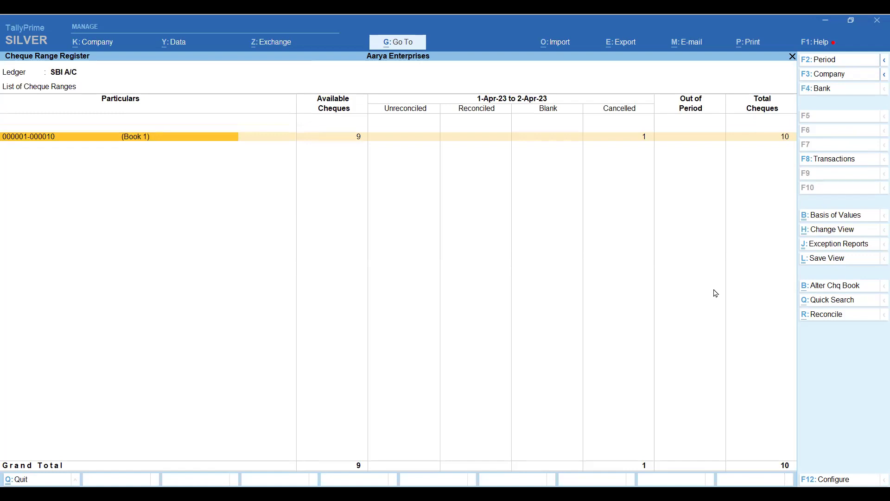
{"action": "key", "text": "Return"}
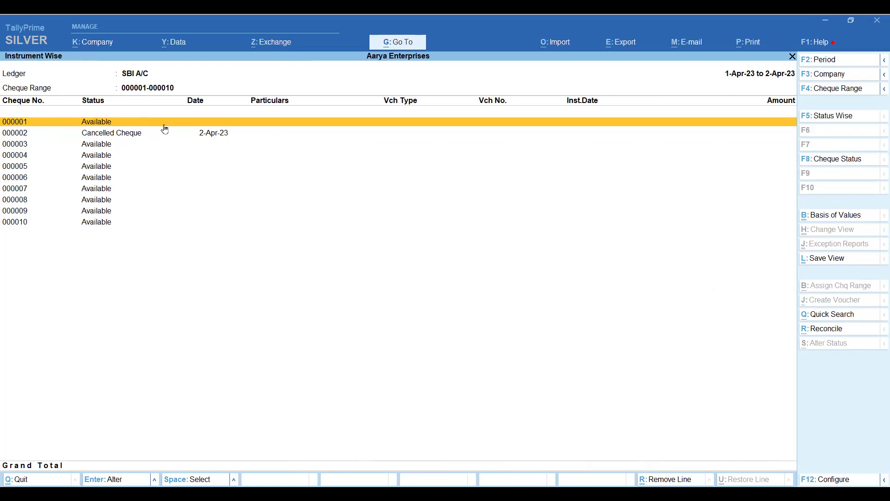
Try to change the status of cheque 000001 to Blank Cheque, then leave the cheque register.
{"action": "key", "text": "space"}
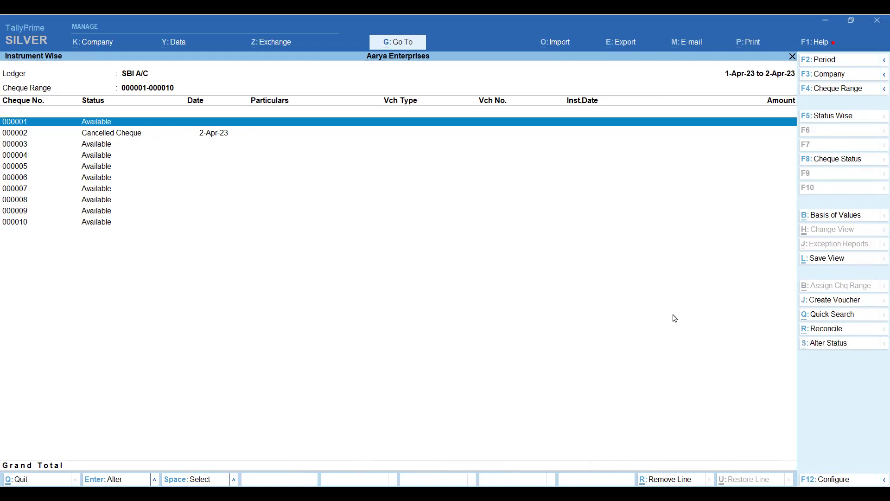
{"action": "left_click", "coordinate": [823, 347]}
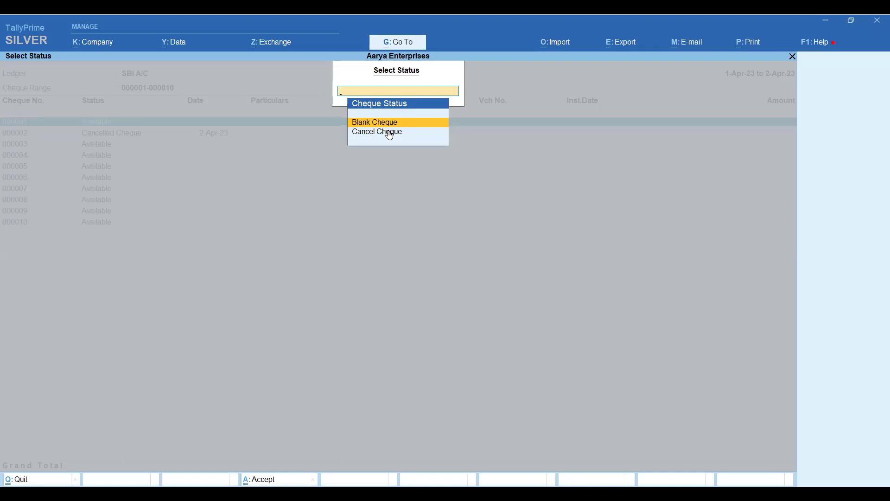
{"action": "key", "text": "Return"}
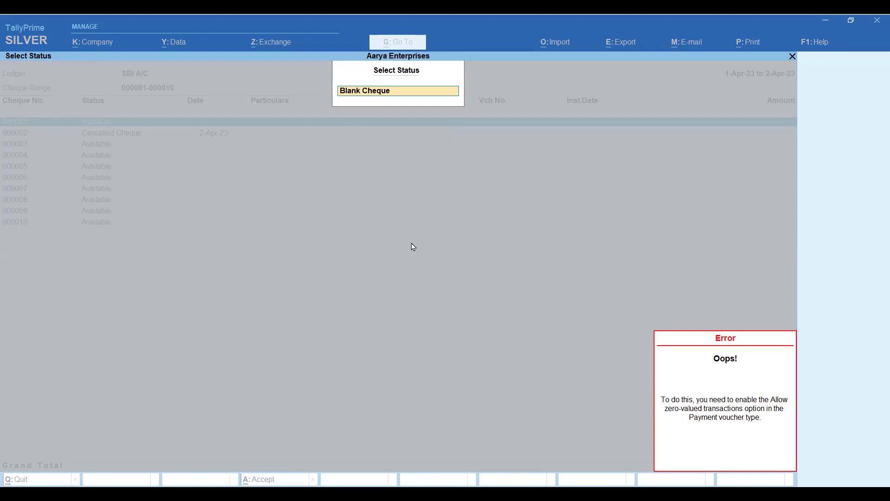
{"action": "key", "text": "Escape"}
{"action": "key", "text": "BackSpace"}
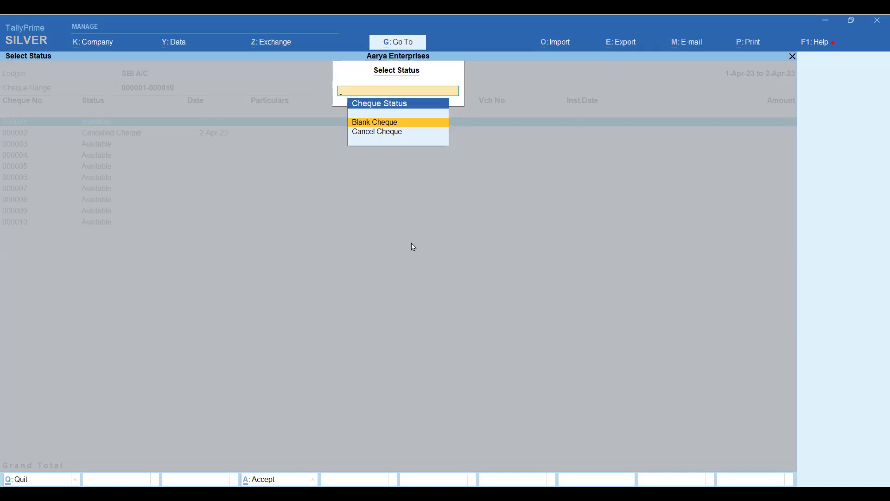
{"action": "key", "text": "Escape"}
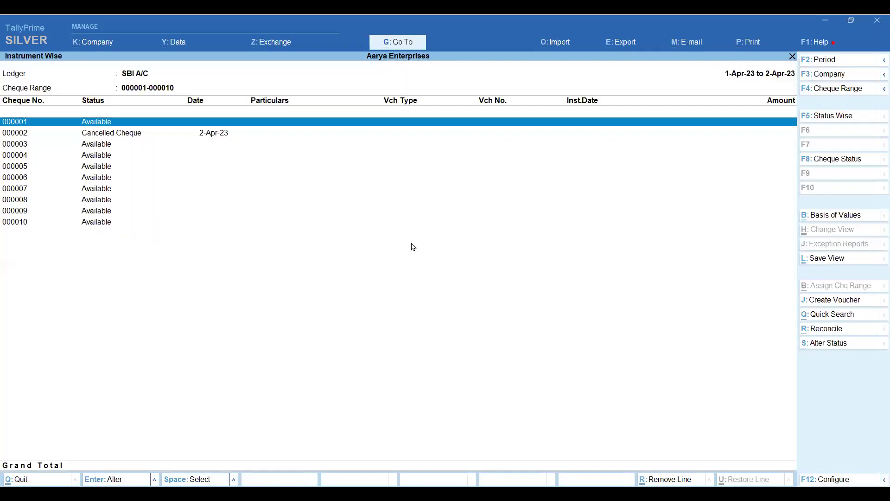
{"action": "key", "text": "space"}
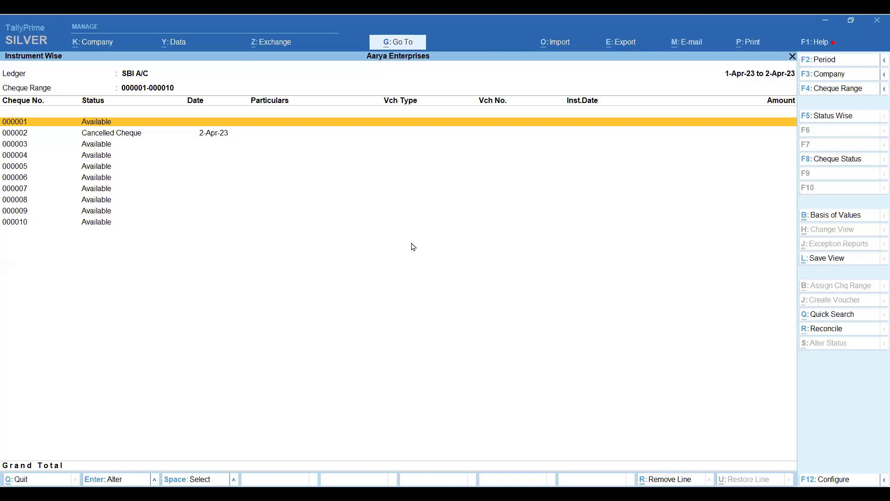
{"action": "key", "text": "Escape"}
{"action": "key", "text": "Escape"}
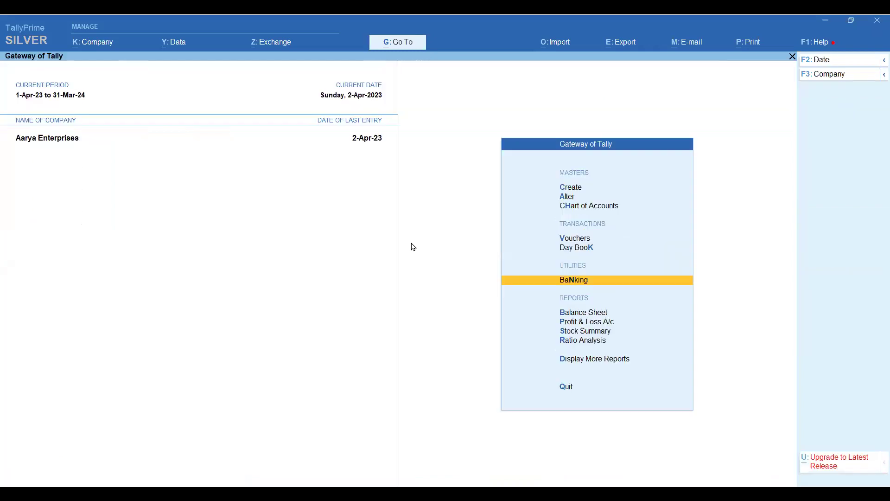
Open the Payment voucher type for alteration from the voucher type masters.
{"action": "key", "text": "Up"}
{"action": "key", "text": "Up"}
{"action": "key", "text": "Up"}
{"action": "key", "text": "Up"}
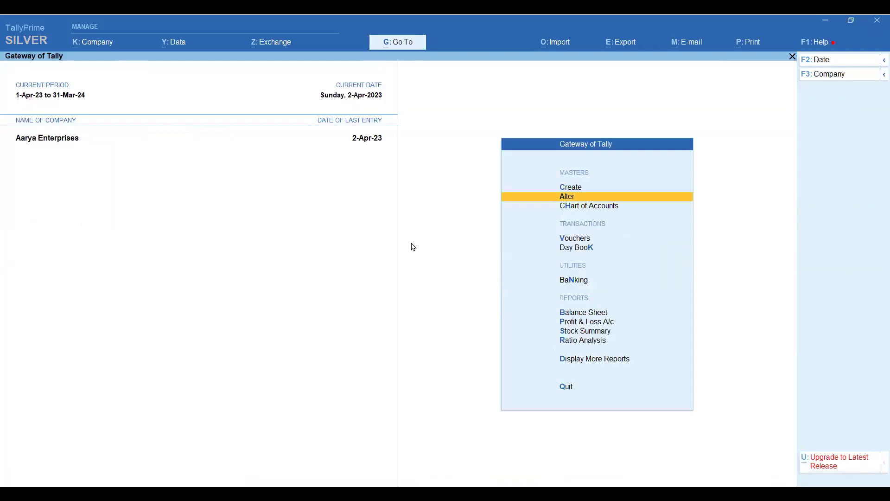
{"action": "key", "text": "Return"}
{"action": "key", "text": "Down"}
{"action": "key", "text": "Down"}
{"action": "key", "text": "Down"}
{"action": "key", "text": "Return"}
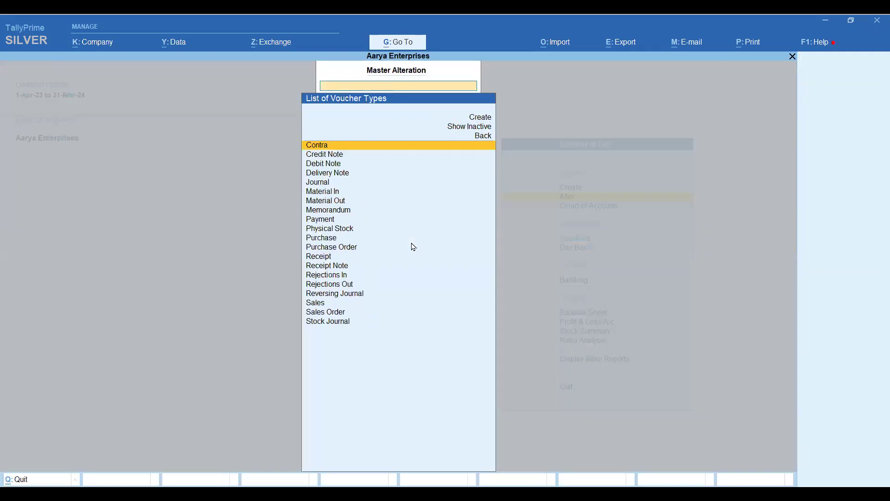
{"action": "type", "text": "Pa"}
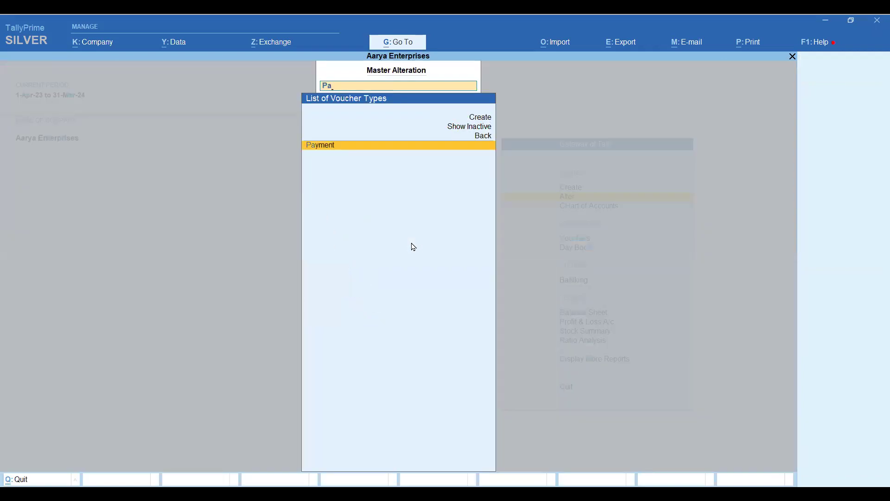
{"action": "key", "text": "Return"}
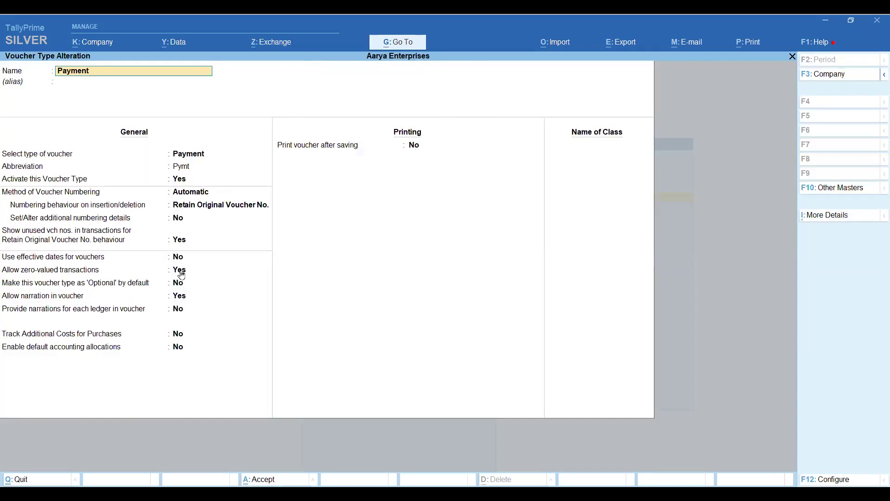
Keep Allow zero-valued transactions set to Yes and save the Payment voucher type.
{"action": "left_click", "coordinate": [182, 275]}
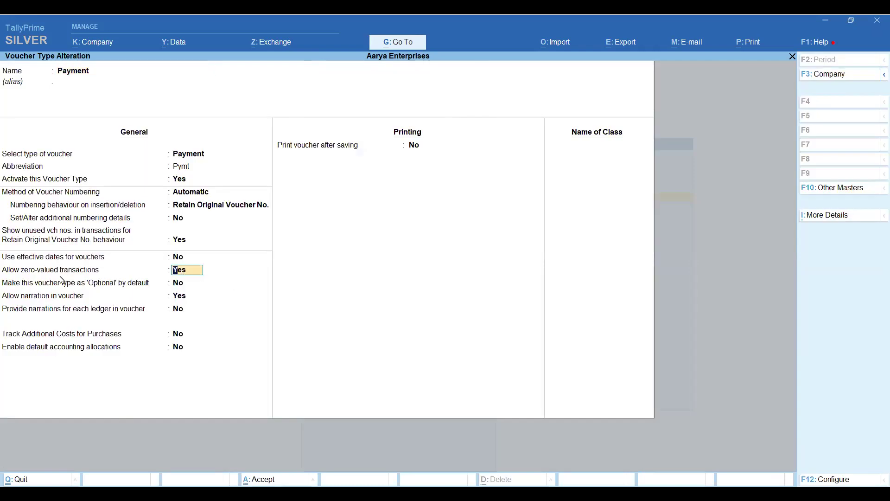
{"action": "left_click", "coordinate": [186, 279]}
{"action": "key", "text": "ctrl"}
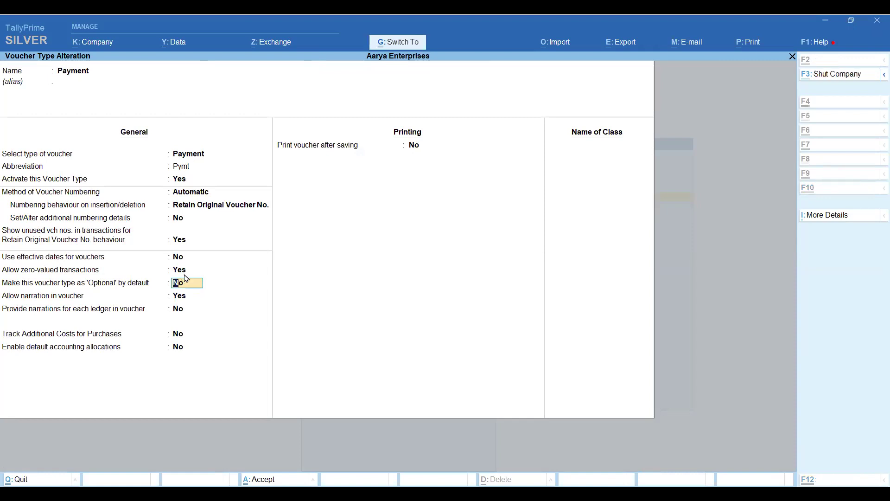
{"action": "key", "text": "ctrl+a"}
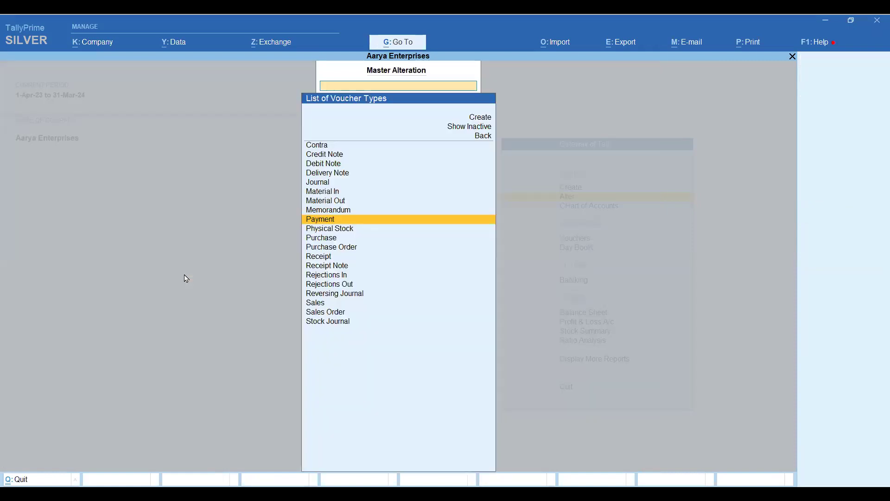
{"action": "key", "text": "Escape"}
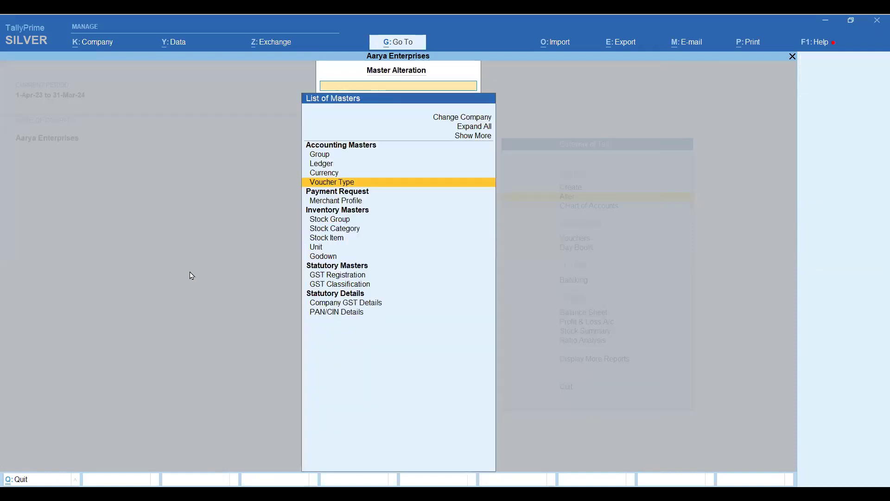
{"action": "key", "text": "Escape"}
Reopen Book 1 of SBI A/C in the cheque register and try to mark cheque 000001 as Blank Cheque.
{"action": "key", "text": "n"}
{"action": "key", "text": "Down"}
{"action": "key", "text": "Return"}
{"action": "key", "text": "Return"}
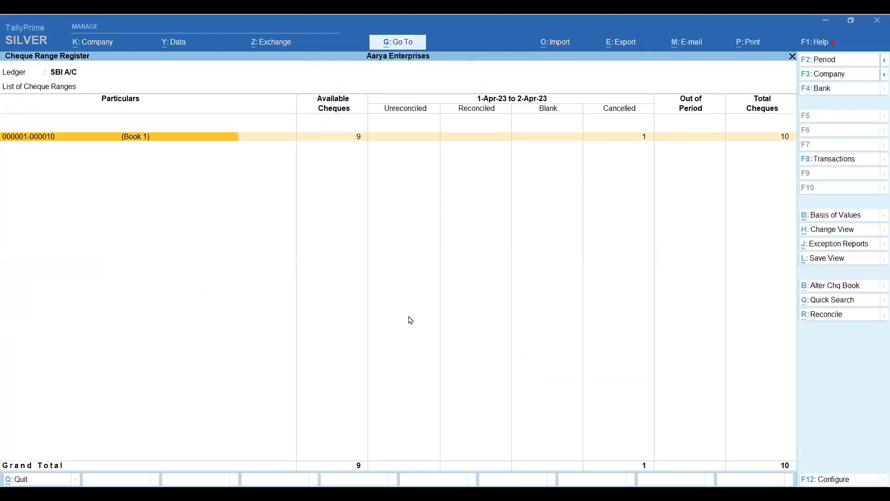
{"action": "key", "text": "Return"}
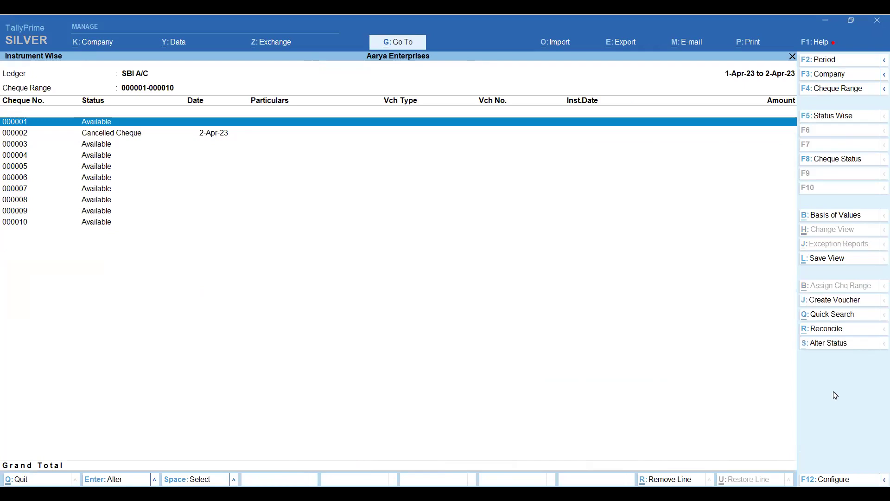
{"action": "left_click", "coordinate": [812, 347]}
{"action": "key", "text": "Return"}
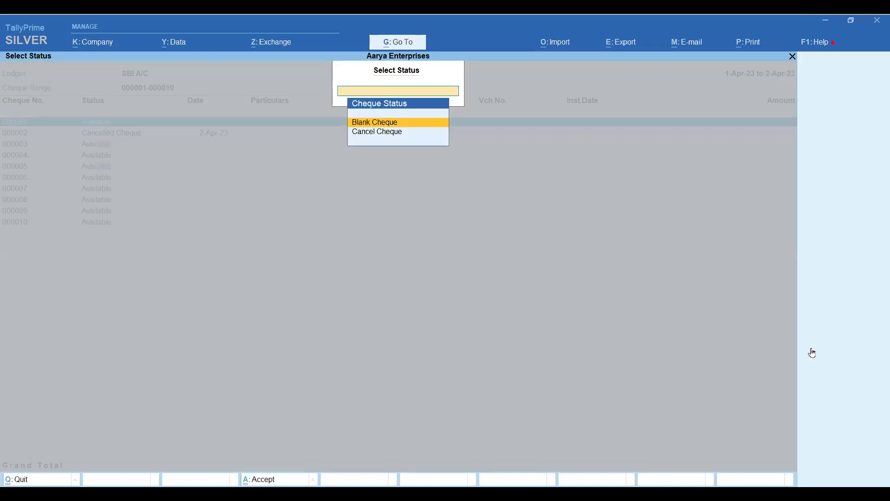
{"action": "key", "text": "Escape"}
{"action": "key", "text": "Escape"}
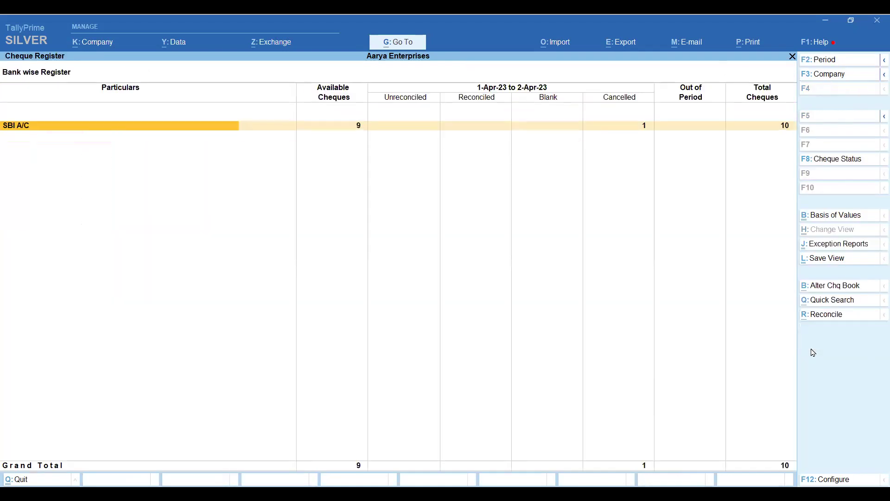
{"action": "key", "text": "Escape"}
{"action": "key", "text": "Escape"}
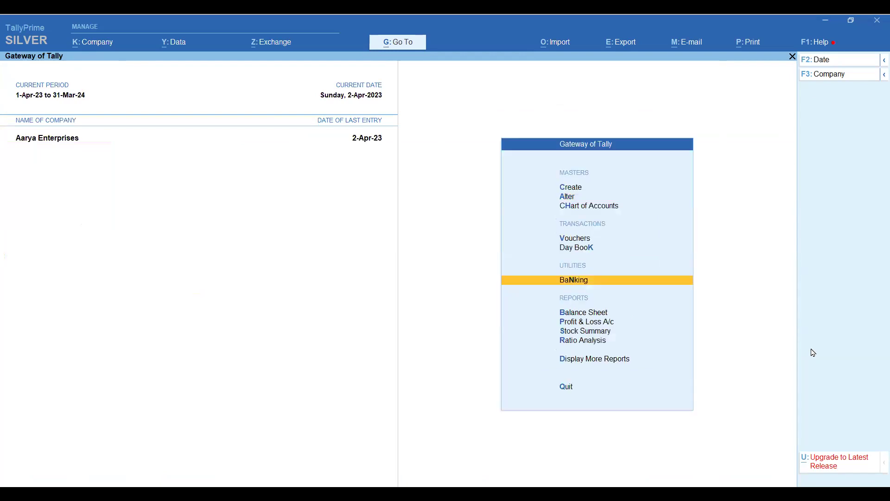
Reopen the Payment voucher type in the master alteration screen.
{"action": "key", "text": "a"}
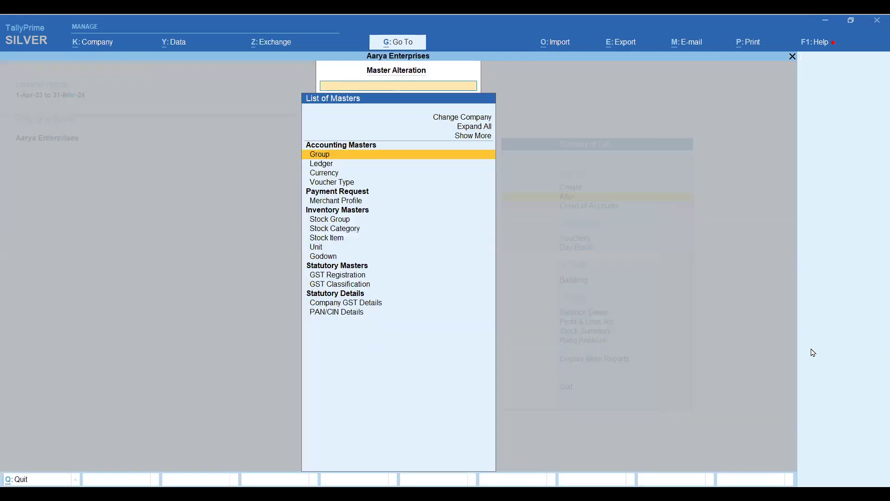
{"action": "key", "text": "Down"}
{"action": "key", "text": "Down"}
{"action": "key", "text": "Down"}
{"action": "key", "text": "Return"}
{"action": "key", "text": "Down"}
{"action": "key", "text": "Down"}
{"action": "key", "text": "Down"}
{"action": "key", "text": "Down"}
{"action": "key", "text": "Down"}
{"action": "key", "text": "Down"}
{"action": "key", "text": "Down"}
{"action": "key", "text": "Down"}
{"action": "key", "text": "Down"}
{"action": "key", "text": "Up"}
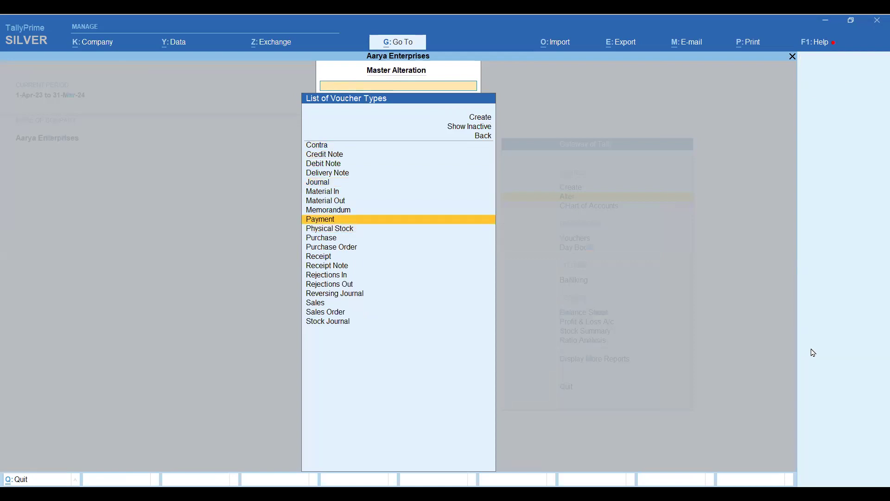
{"action": "key", "text": "Return"}
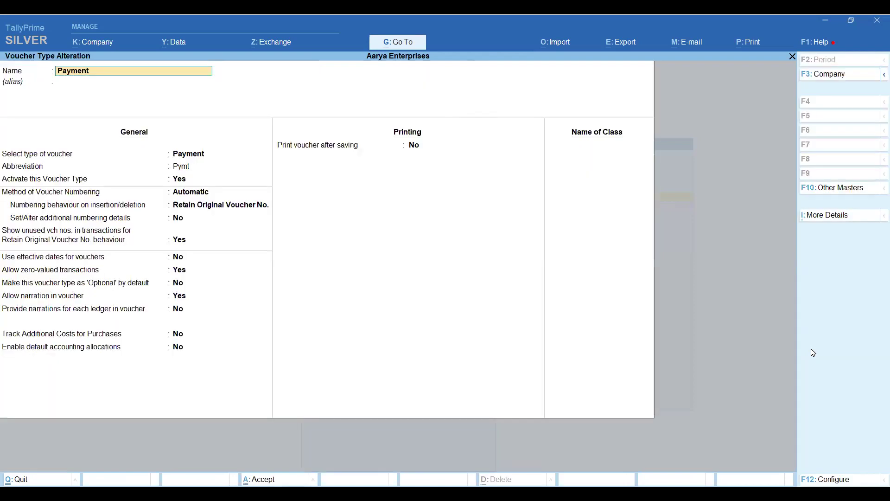
Set Allow zero-valued transactions to No for the Payment voucher type.
{"action": "key", "text": "Return"}
{"action": "key", "text": "Return"}
{"action": "key", "text": "Return"}
{"action": "key", "text": "Return"}
{"action": "key", "text": "Return"}
{"action": "key", "text": "Return"}
{"action": "key", "text": "Return"}
{"action": "key", "text": "Return"}
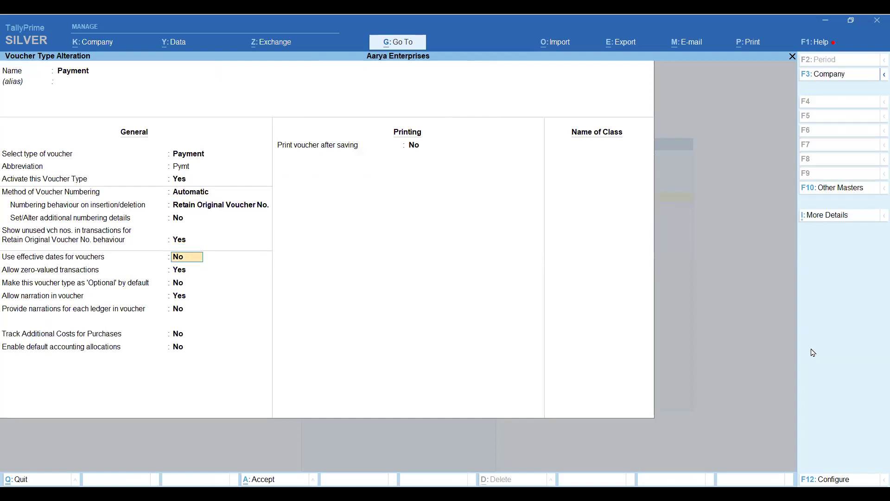
{"action": "key", "text": "Return"}
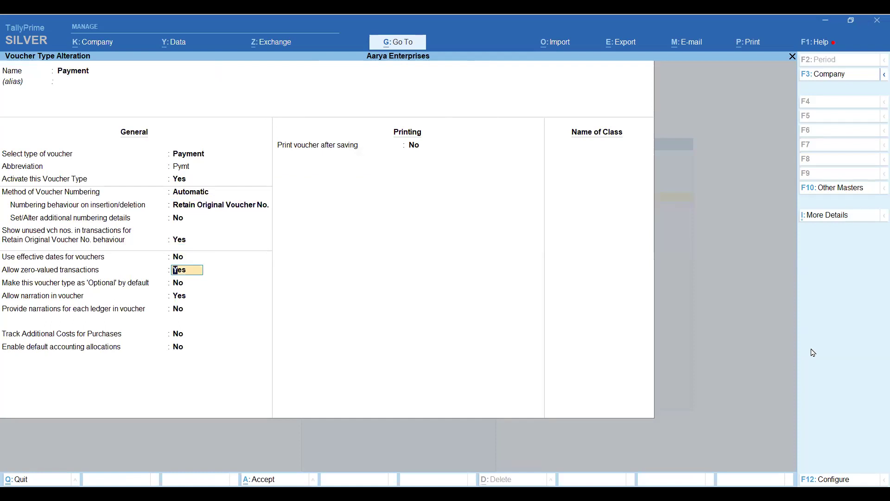
{"action": "type", "text": "n"}
{"action": "key", "text": "Return"}
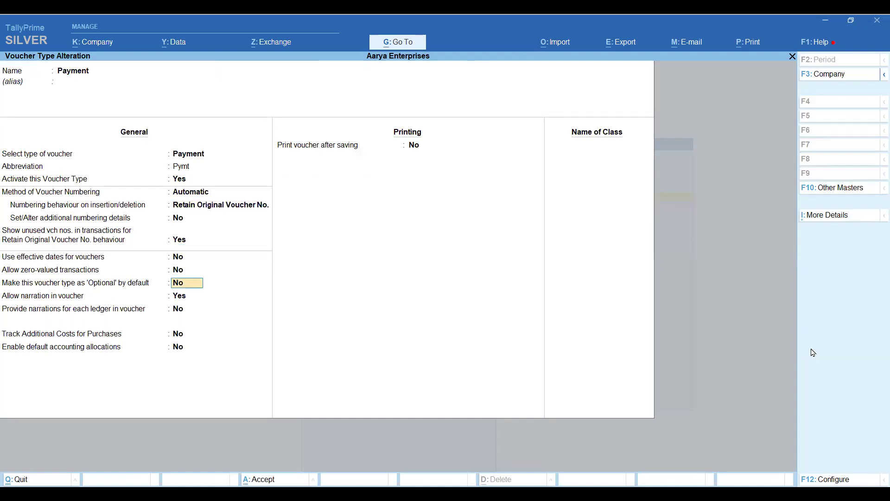
Set Allow zero-valued transactions back to Yes and save the Payment voucher type.
{"action": "key", "text": "Up"}
{"action": "type", "text": "y"}
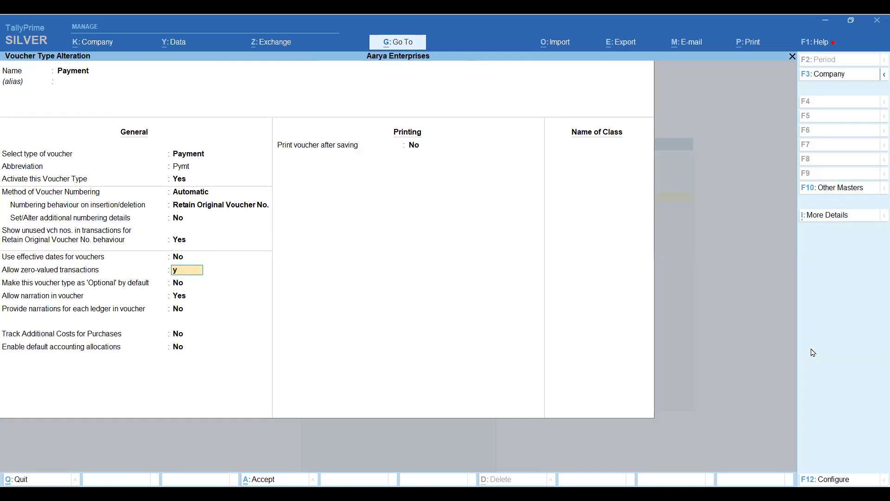
{"action": "key", "text": "Return"}
{"action": "key", "text": "ctrl+a"}
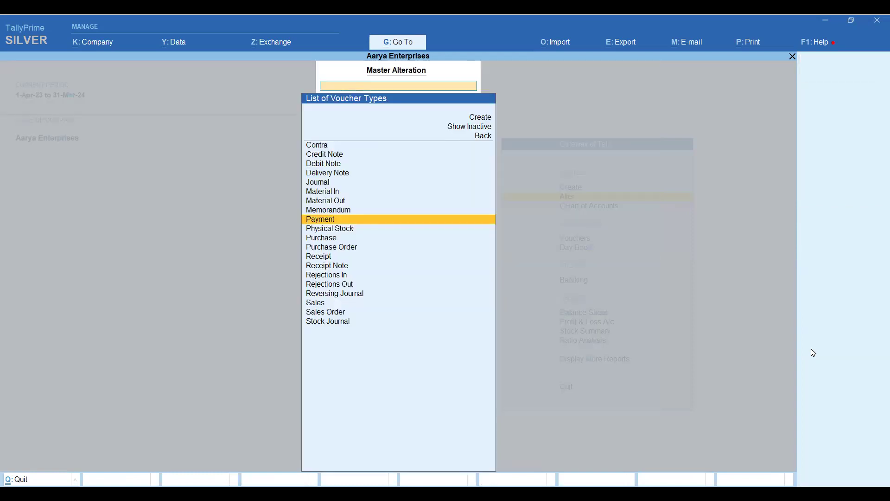
{"action": "key", "text": "Escape"}
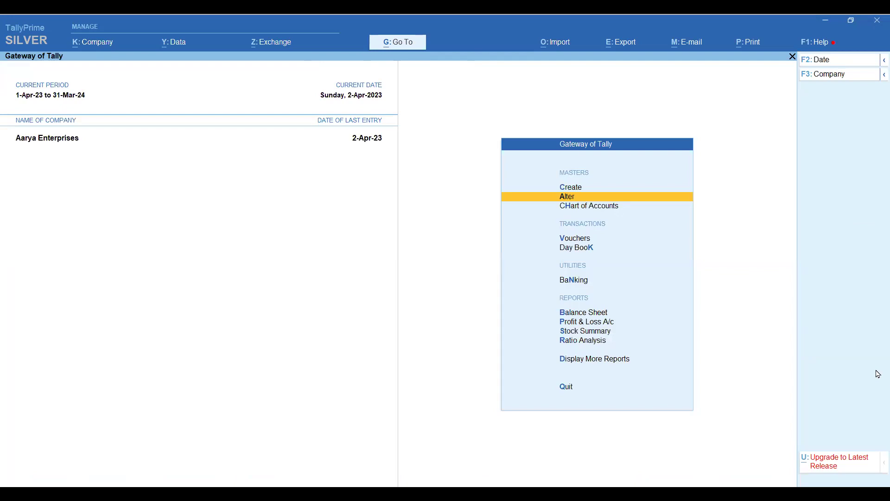
Open the cheque register, drill down through SBI A/C to the cheques of Book 1 and select cheque 000001.
{"action": "key", "text": "d"}
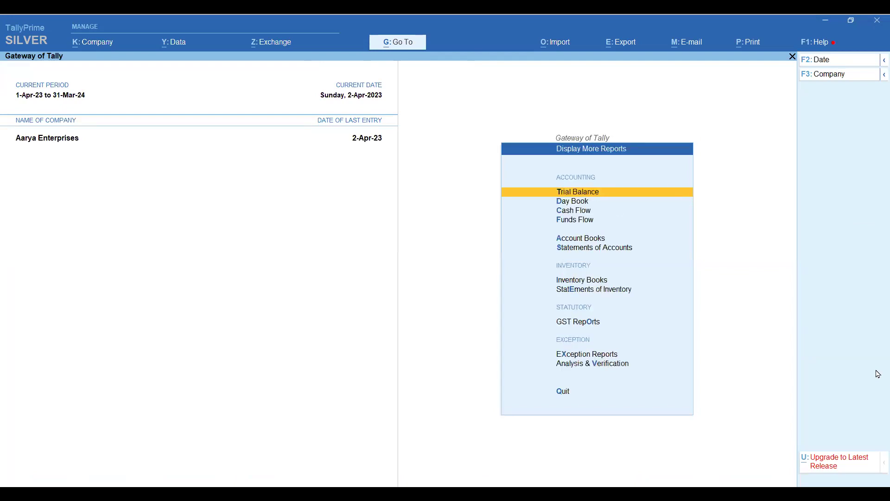
{"action": "key", "text": "Escape"}
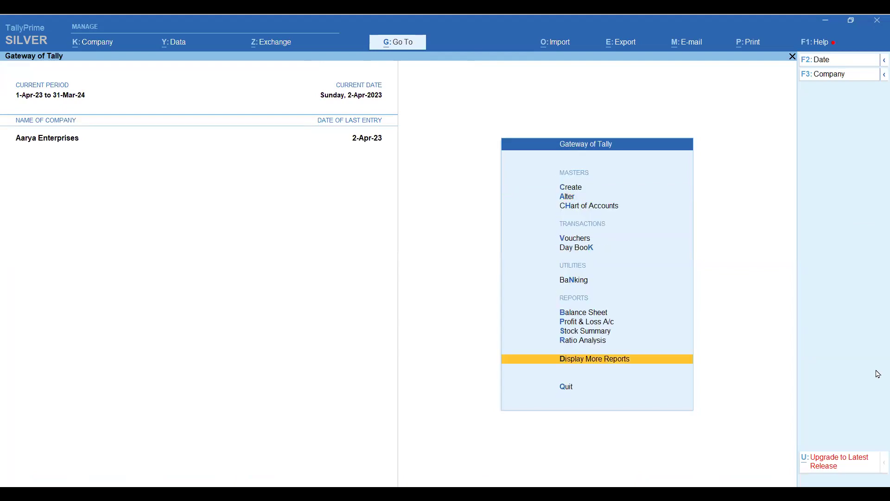
{"action": "key", "text": "n"}
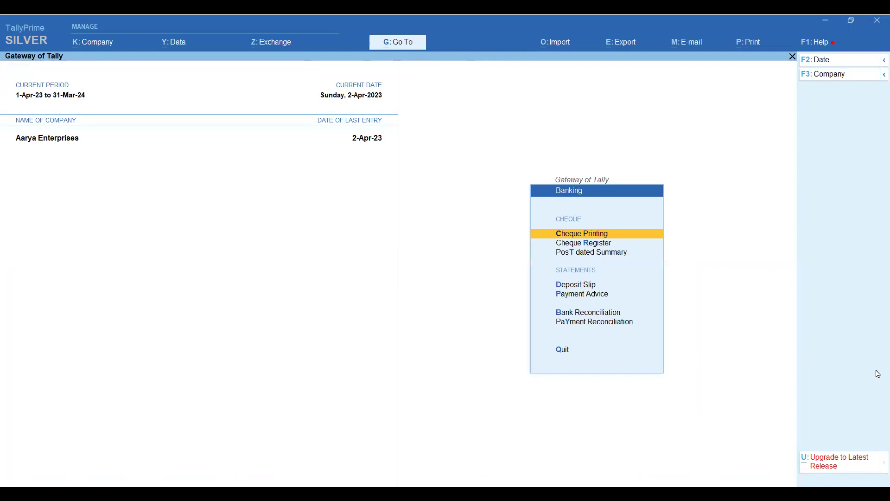
{"action": "key", "text": "r"}
{"action": "key", "text": "Return"}
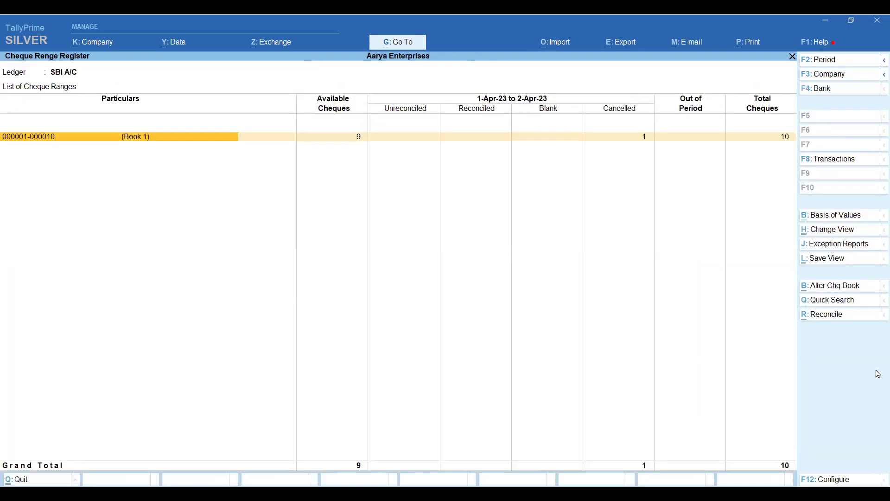
{"action": "key", "text": "Return"}
{"action": "key", "text": "space"}
{"action": "key", "text": "Down"}
{"action": "key", "text": "Down"}
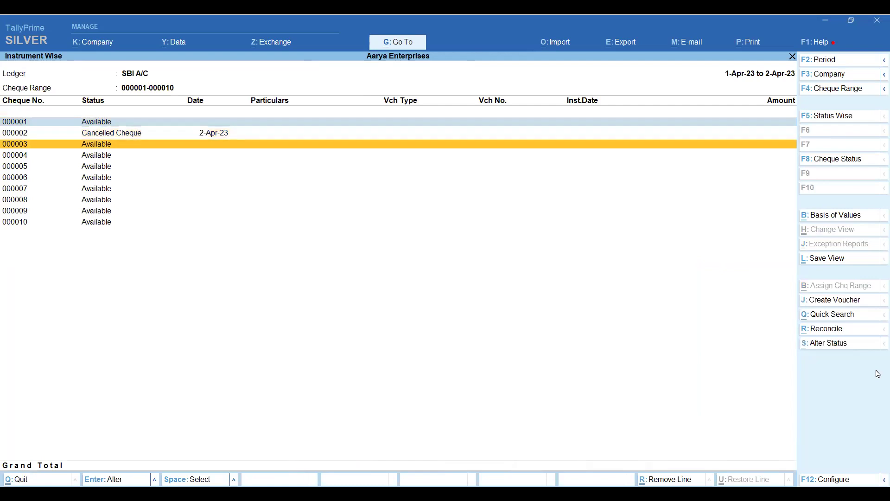
{"action": "key", "text": "Up"}
{"action": "key", "text": "Up"}
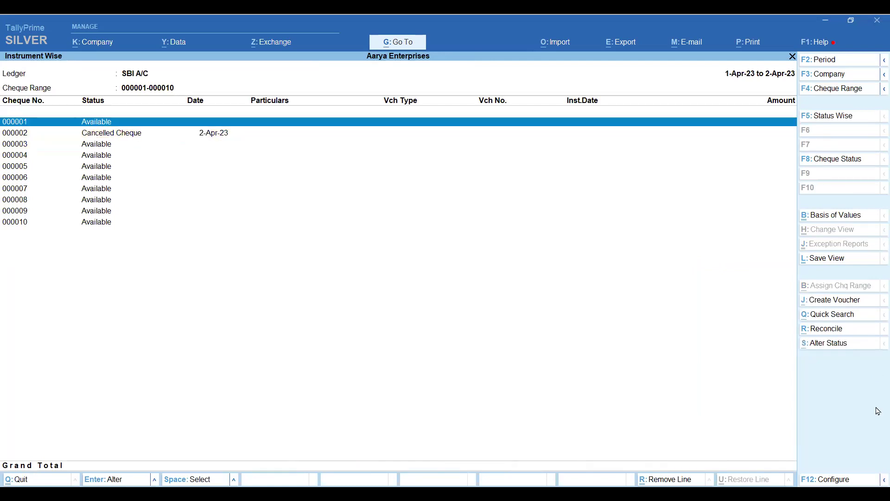
Try to change the status of cheque 000001 to Blank Cheque.
{"action": "left_click", "coordinate": [830, 344]}
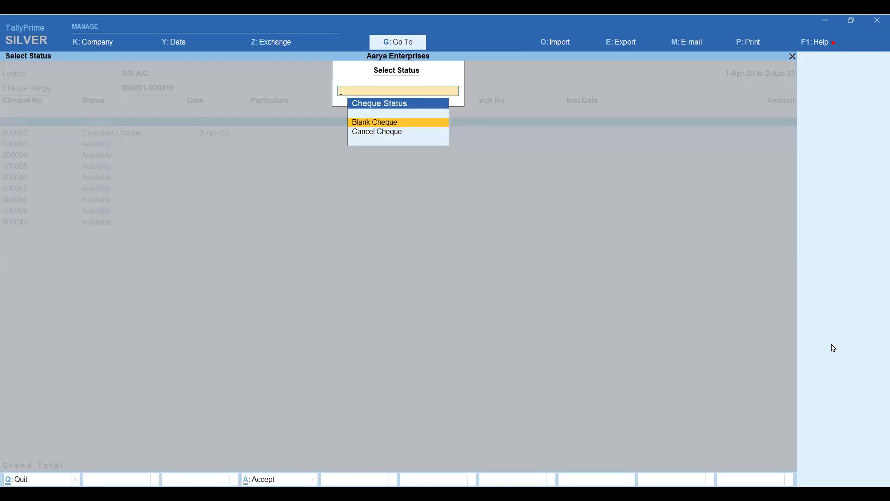
{"action": "key", "text": "Return"}
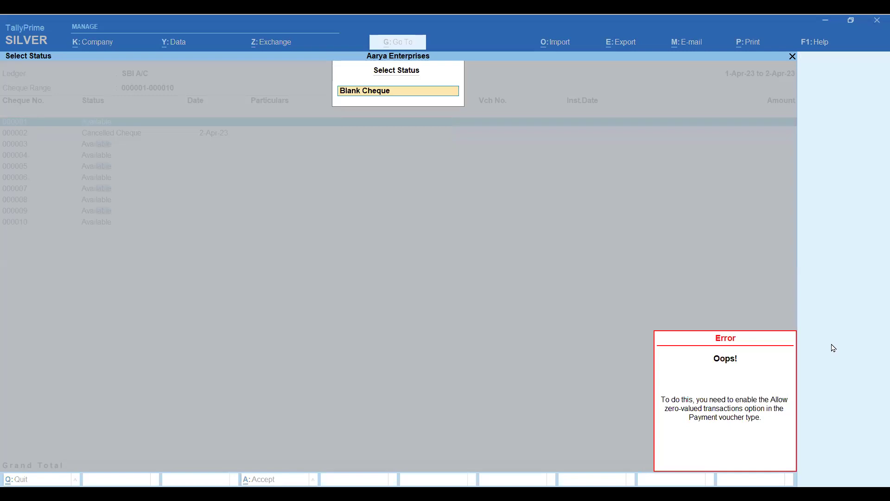
{"action": "key", "text": "Escape"}
{"action": "key", "text": "BackSpace"}
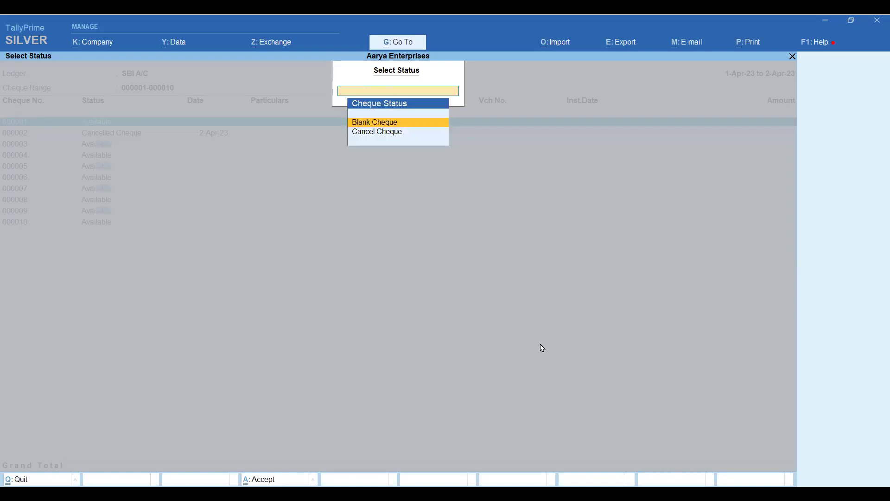
{"action": "key", "text": "Escape"}
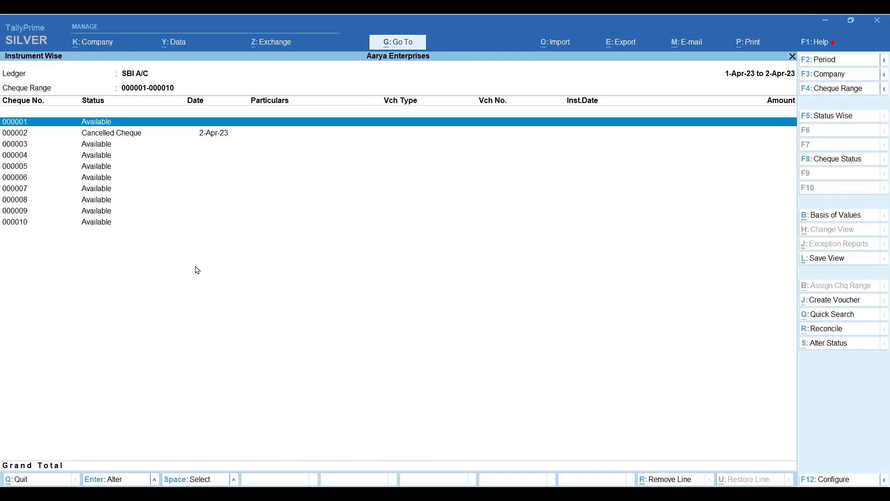
{"action": "key", "text": "space"}
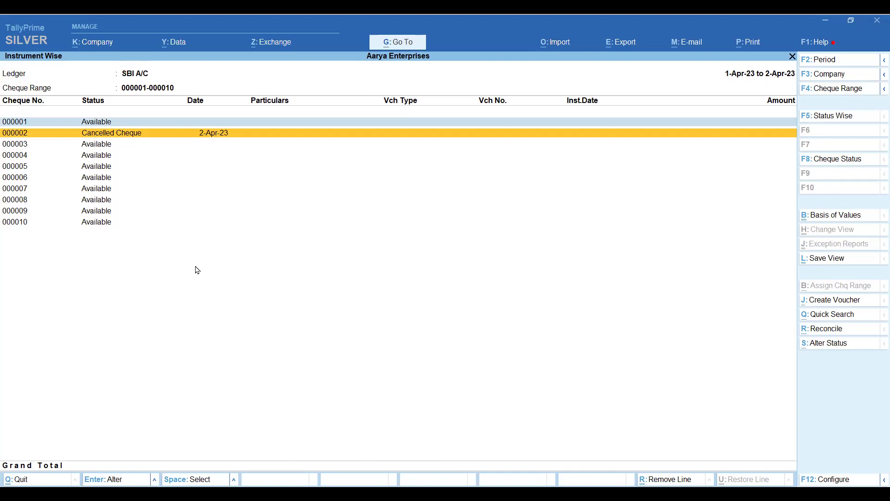
{"action": "key", "text": "Down"}
{"action": "key", "text": "Down"}
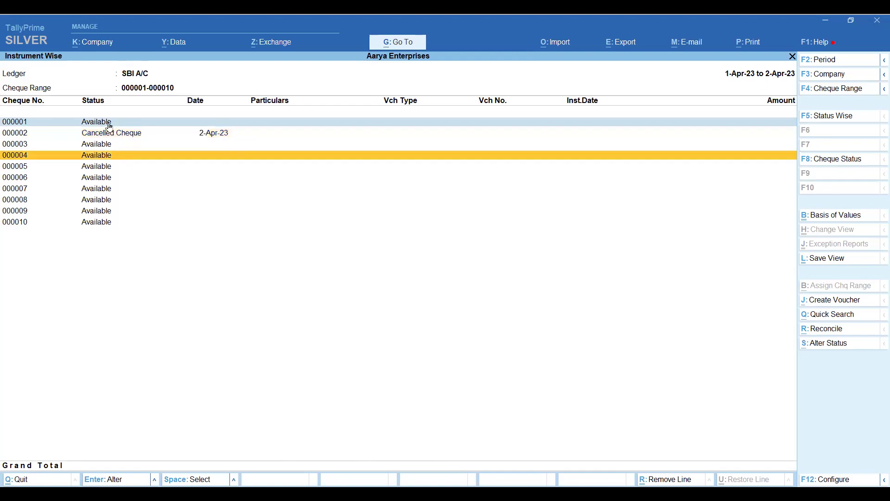
{"action": "key", "text": "Up"}
{"action": "key", "text": "Up"}
{"action": "key", "text": "Up"}
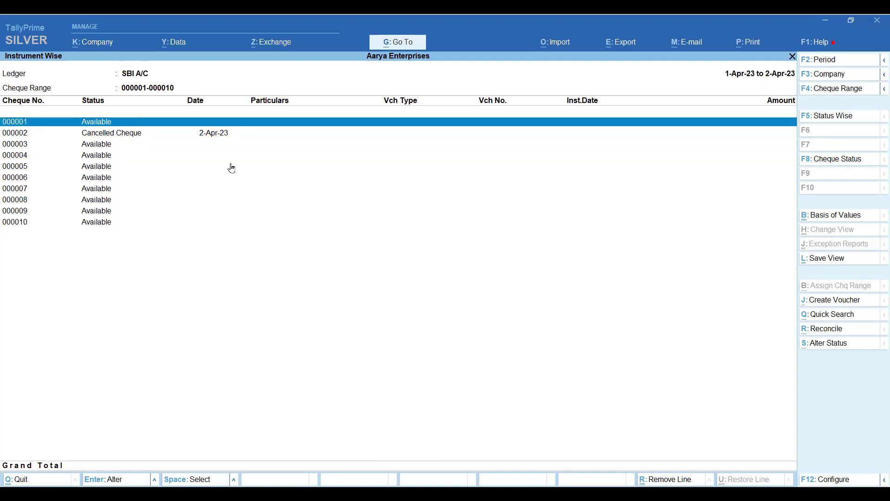
Cancel cheque 000001 dated 2-4-2023 with the remark "due to insufficiant balance".
{"action": "key", "text": "space"}
{"action": "key", "text": "space"}
{"action": "key", "text": "alt+s"}
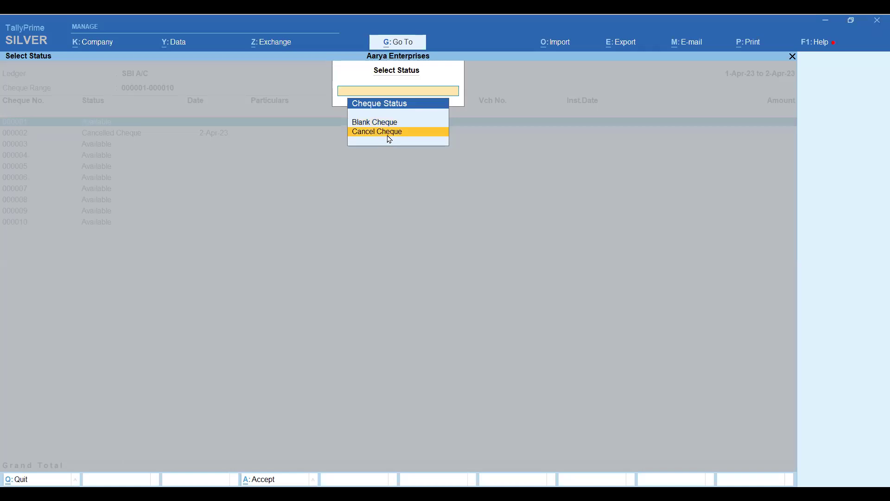
{"action": "left_click", "coordinate": [388, 135]}
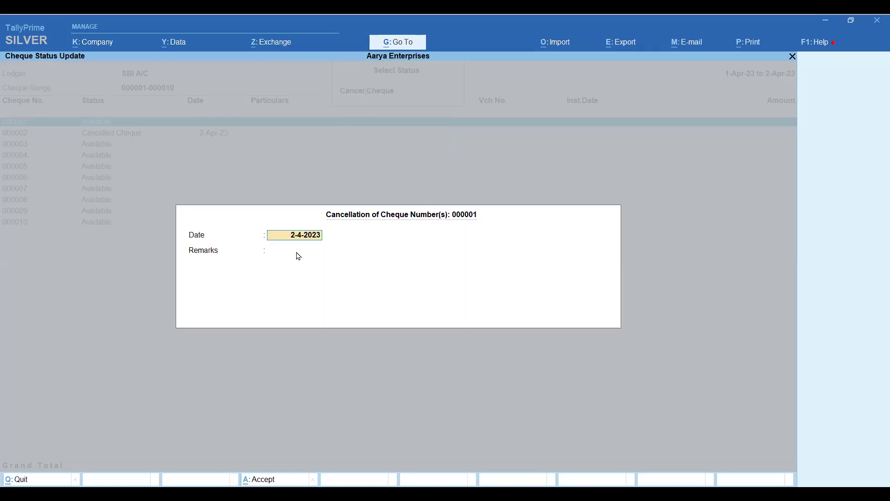
{"action": "key", "text": "Return"}
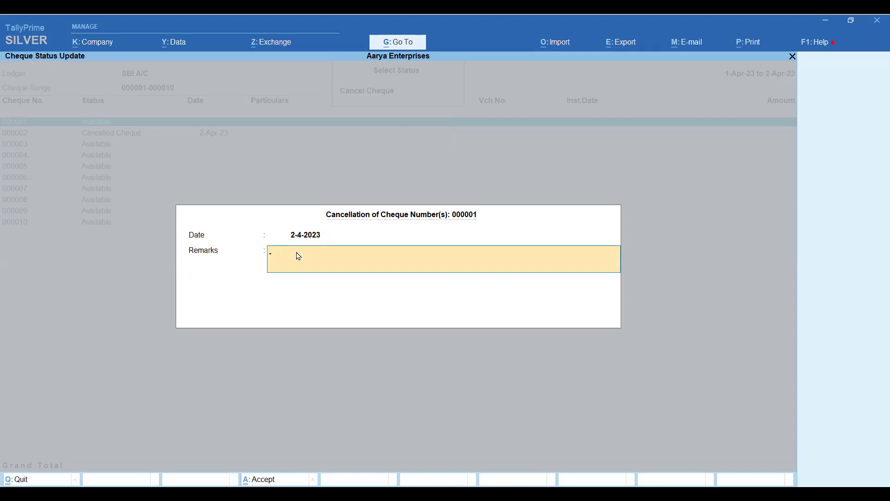
{"action": "type", "text": "due to insufficiant balance"}
{"action": "key", "text": "Return"}
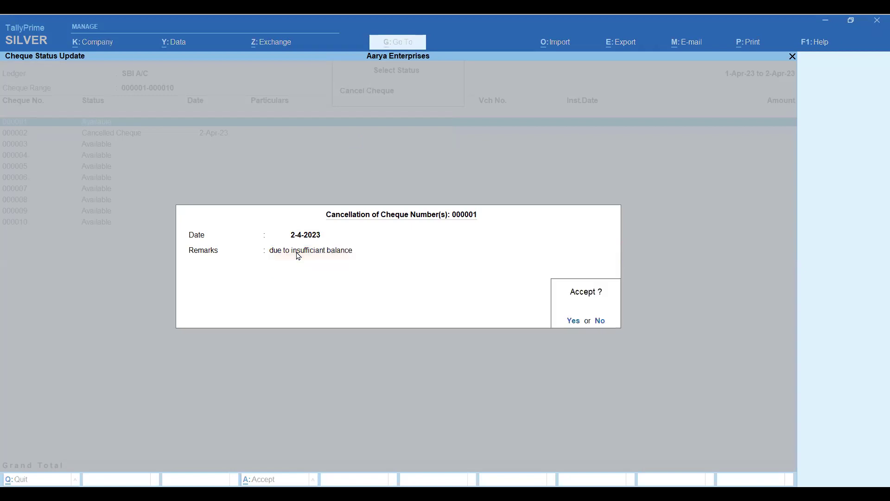
{"action": "key", "text": "Return"}
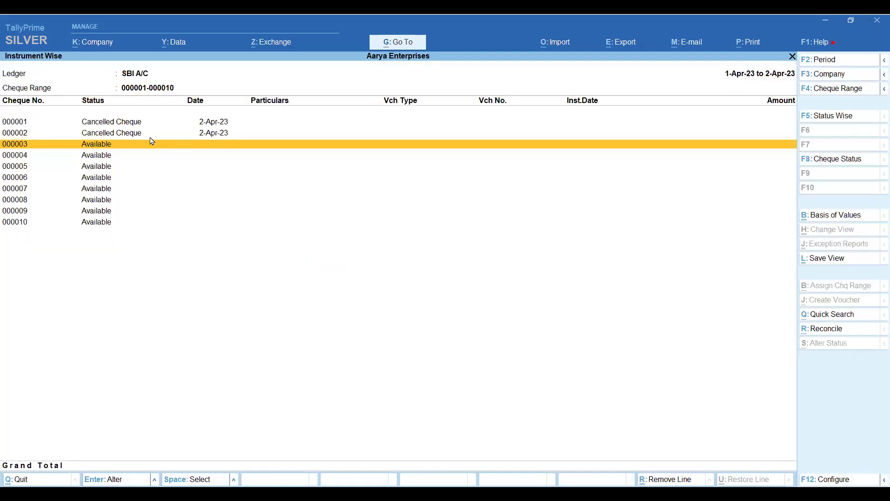
{"action": "left_click", "coordinate": [136, 124]}
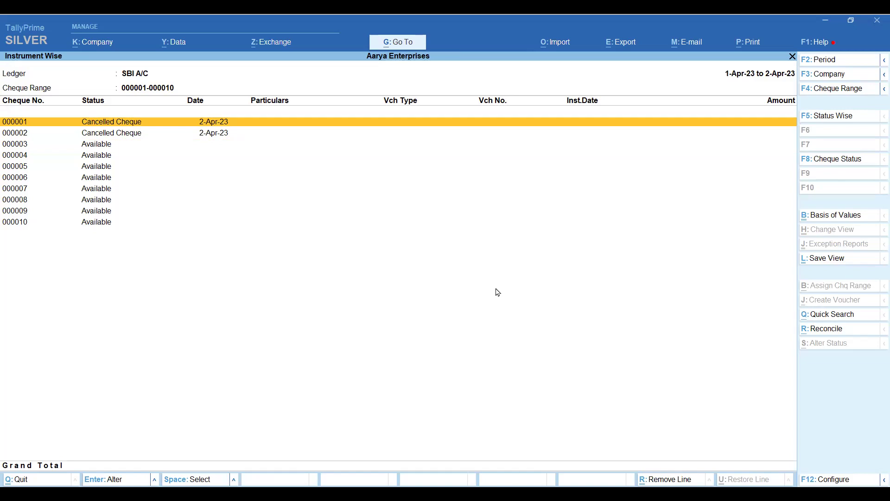
Leave the cheque register, start a new Payment voucher and switch it to Single Entry mode.
{"action": "key", "text": "Escape"}
{"action": "key", "text": "Escape"}
{"action": "key", "text": "Escape"}
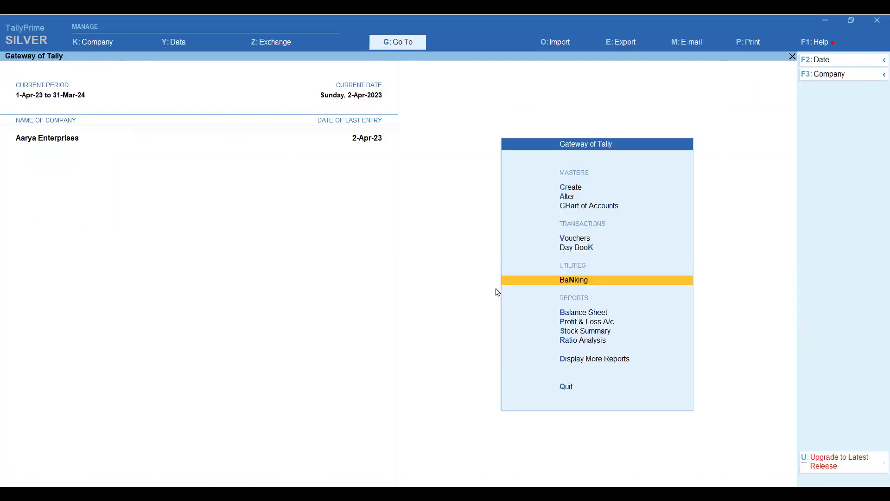
{"action": "key", "text": "v"}
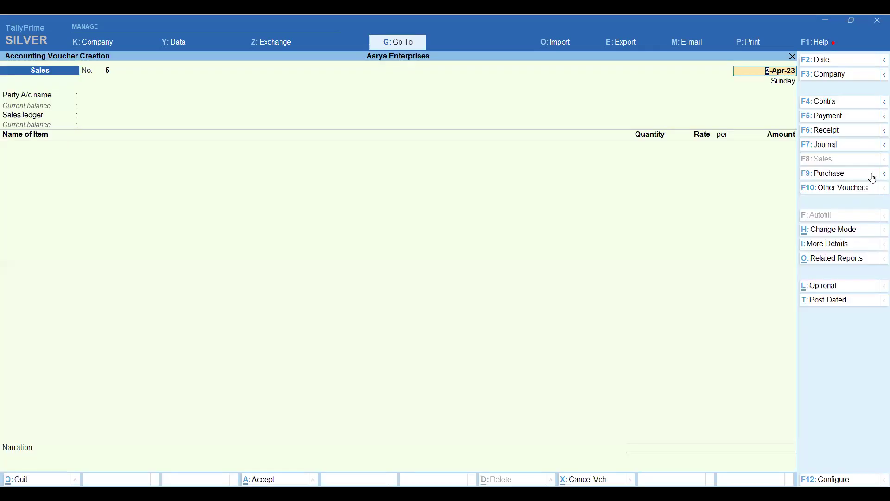
{"action": "left_click", "coordinate": [823, 118]}
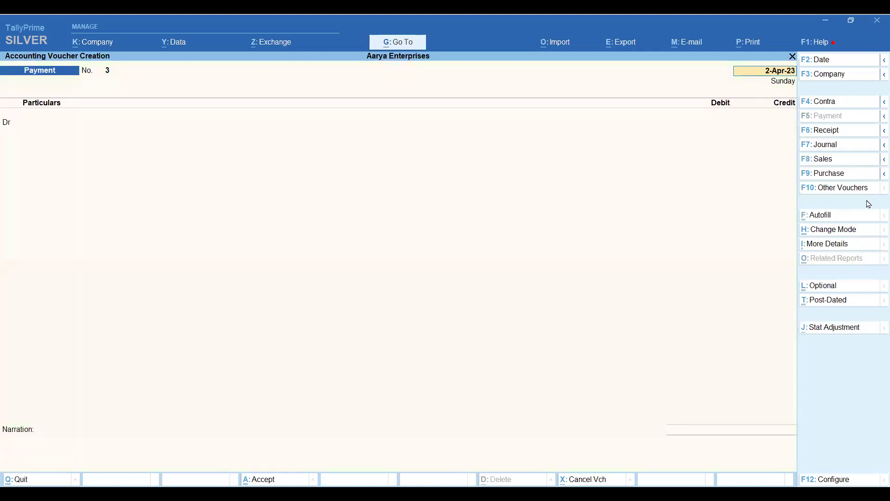
{"action": "left_click", "coordinate": [829, 230]}
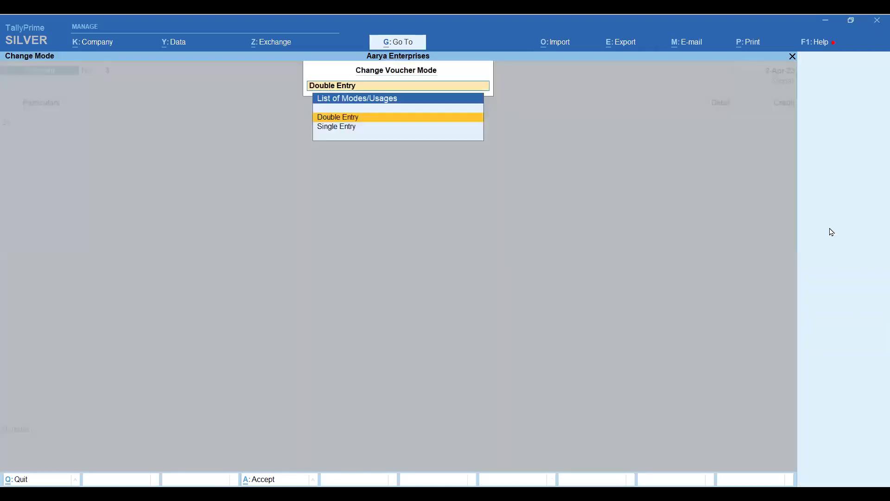
{"action": "key", "text": "Down"}
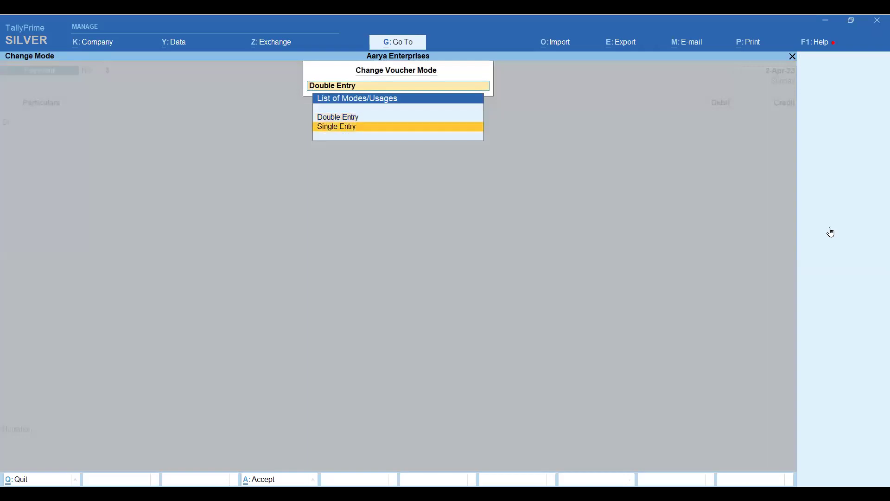
{"action": "key", "text": "Return"}
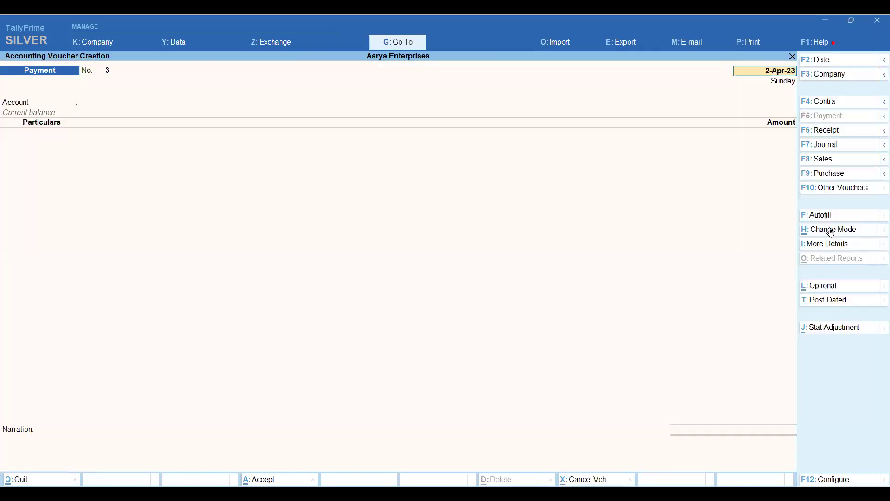
Set the payment account to SBI A/C and enter a 10,000 payment to Ansh Ent.
{"action": "key", "text": "Return"}
{"action": "key", "text": "Return"}
{"action": "key", "text": "Return"}
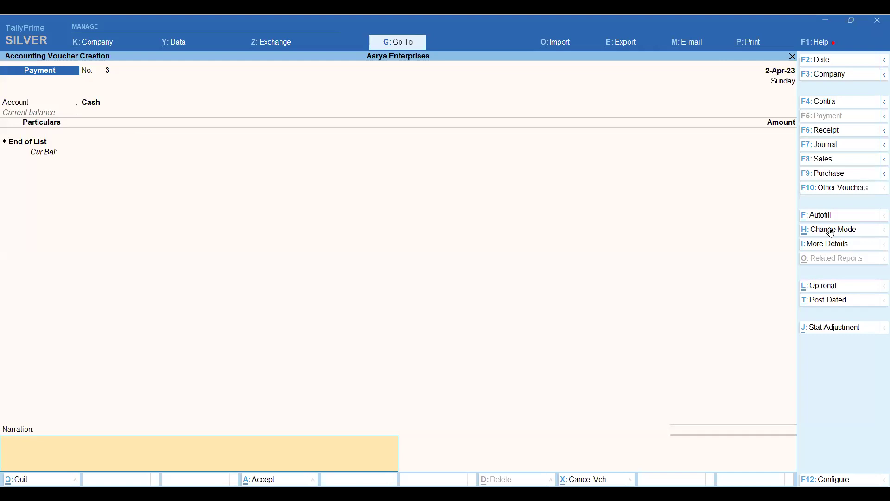
{"action": "key", "text": "BackSpace"}
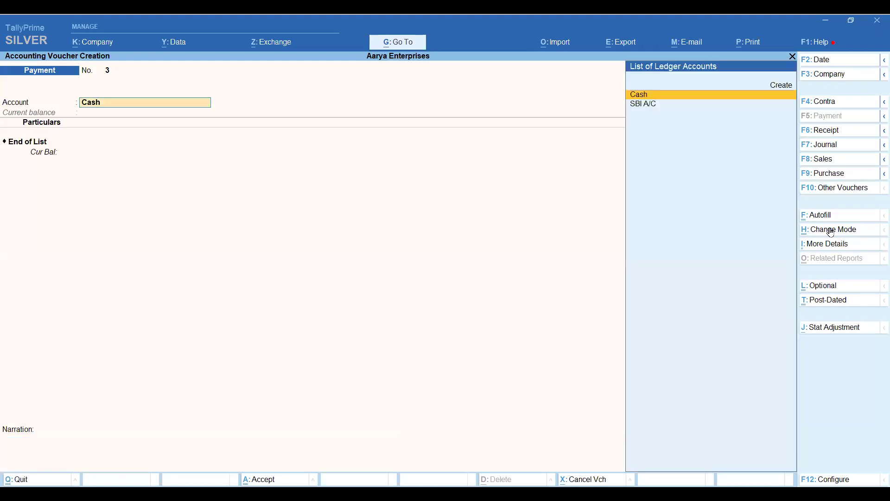
{"action": "key", "text": "Down"}
{"action": "key", "text": "Return"}
{"action": "key", "text": "Down"}
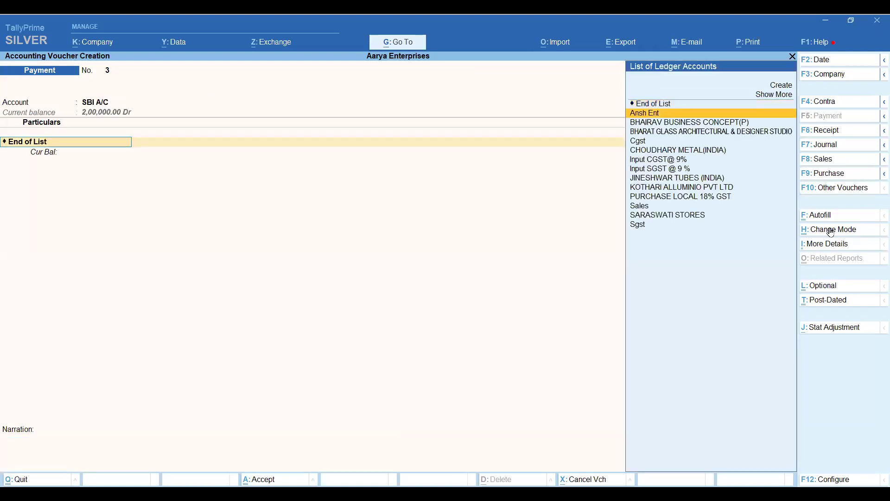
{"action": "key", "text": "Return"}
{"action": "type", "text": "10,00"}
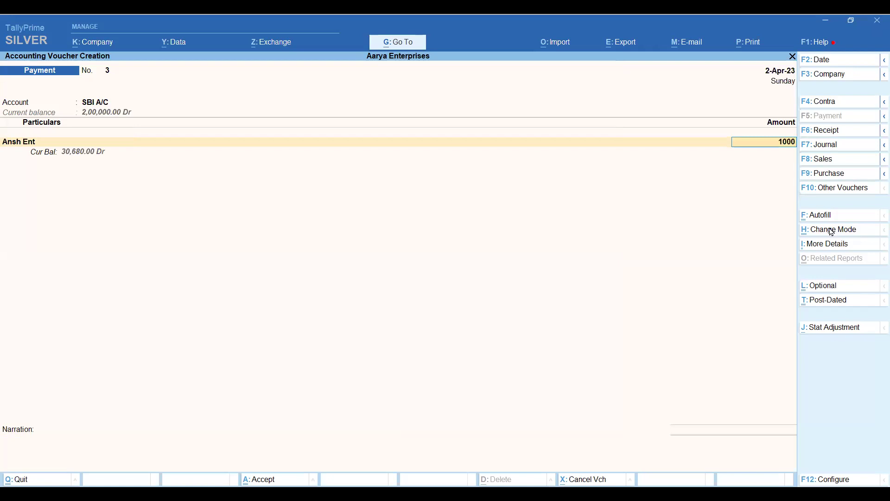
{"action": "type", "text": "0"}
{"action": "key", "text": "Return"}
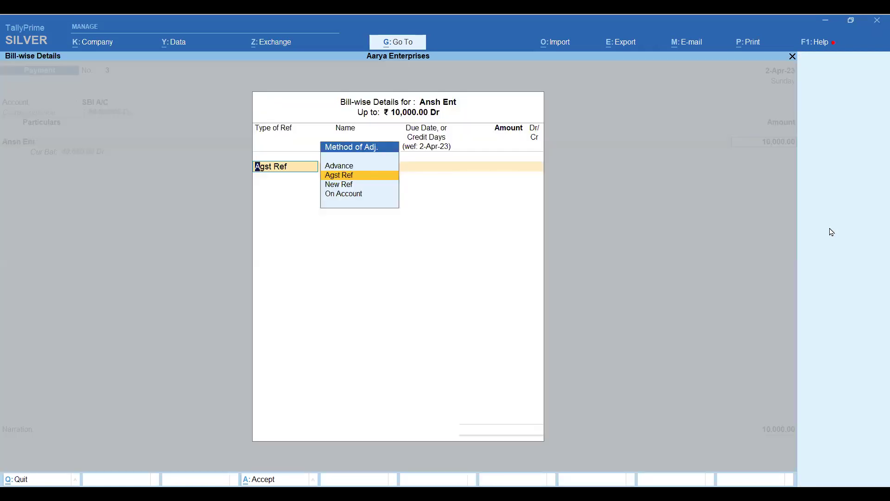
Record the bill-wise details for Ansh Ent as New Ref 3 for the full 10,000.
{"action": "key", "text": "Down"}
{"action": "key", "text": "Return"}
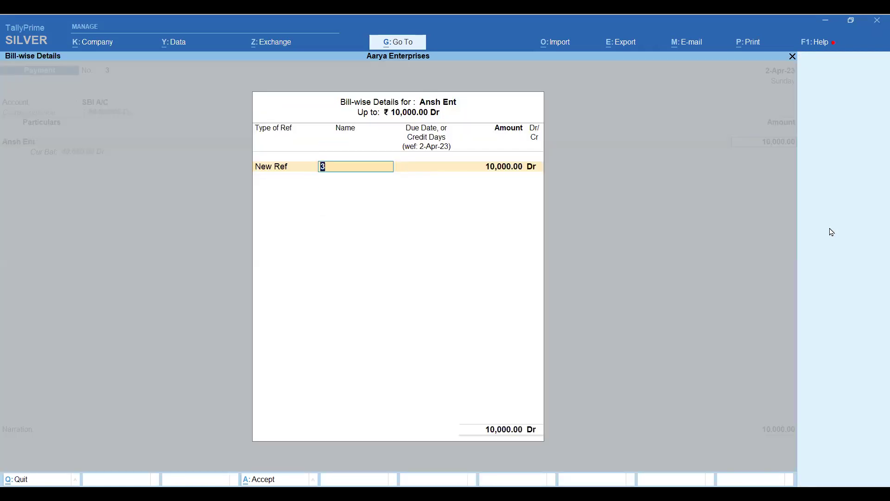
{"action": "key", "text": "Return"}
{"action": "key", "text": "Return"}
{"action": "key", "text": "Return"}
{"action": "key", "text": "Return"}
{"action": "key", "text": "Return"}
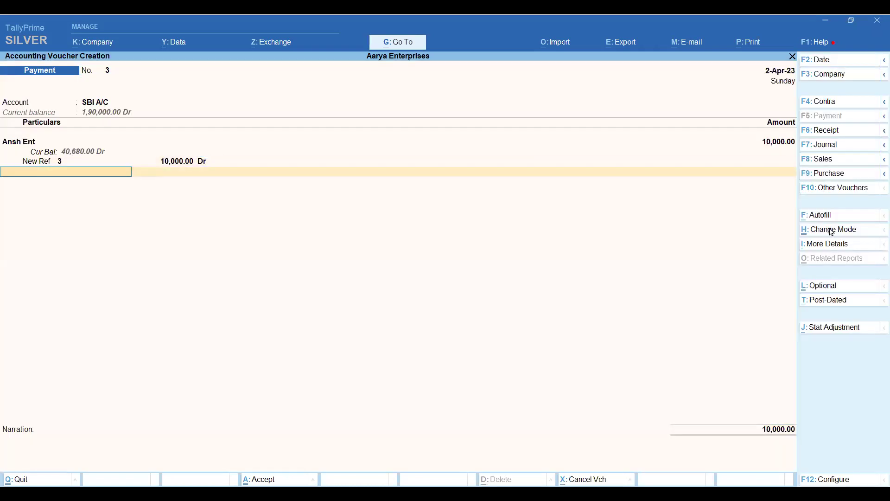
Allocate the SBI A/C payment to cheque 000005 with instrument date 2-Apr-23 and save the voucher without a narration.
{"action": "key", "text": "Return"}
{"action": "key", "text": "Return"}
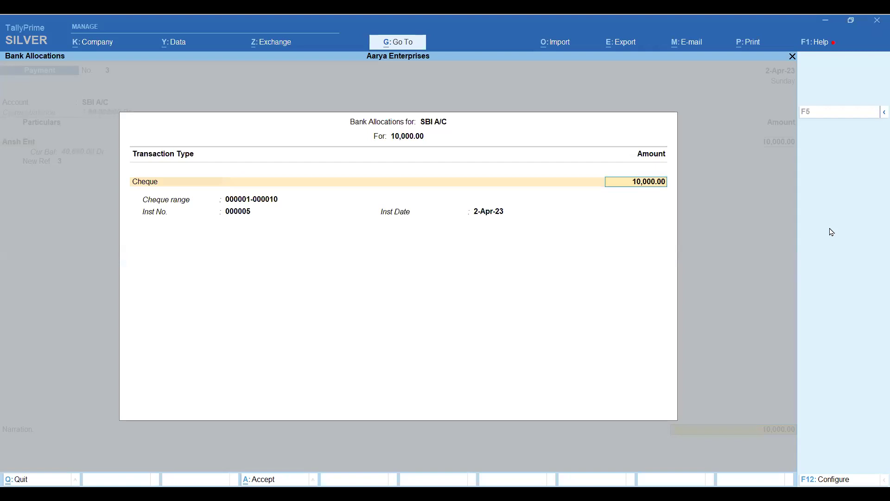
{"action": "key", "text": "Return"}
{"action": "type", "text": "000"}
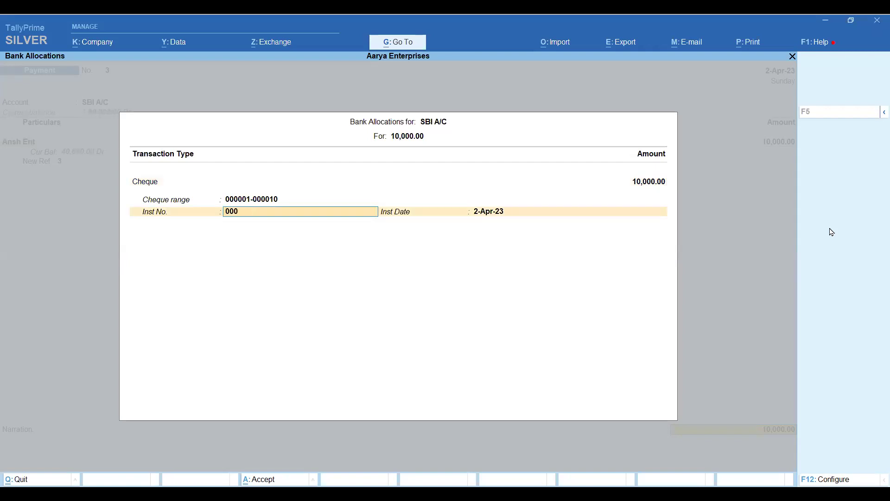
{"action": "type", "text": "0"}
{"action": "type", "text": "05"}
{"action": "key", "text": "Return"}
{"action": "key", "text": "Return"}
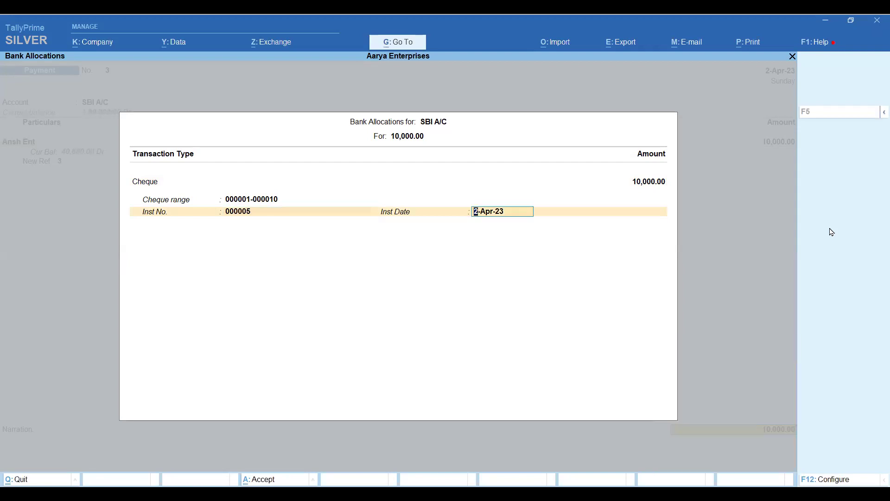
{"action": "key", "text": "BackSpace"}
{"action": "key", "text": "Return"}
{"action": "key", "text": "BackSpace"}
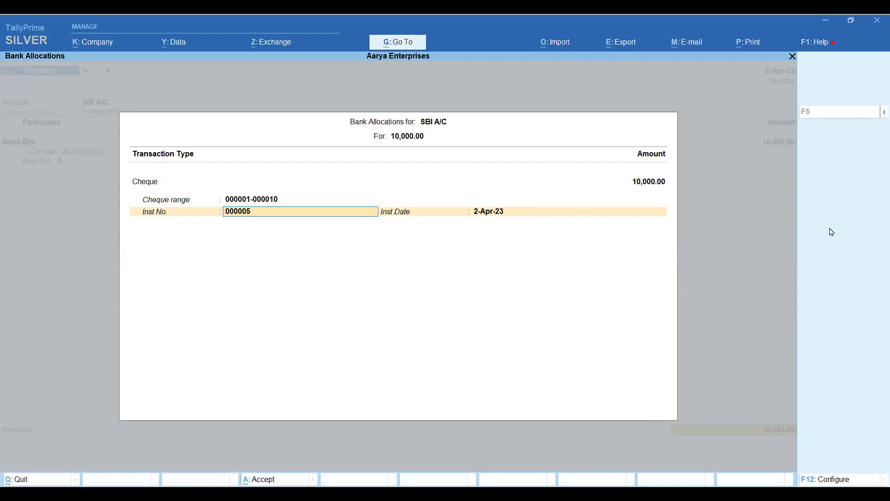
{"action": "key", "text": "Return"}
{"action": "key", "text": "Return"}
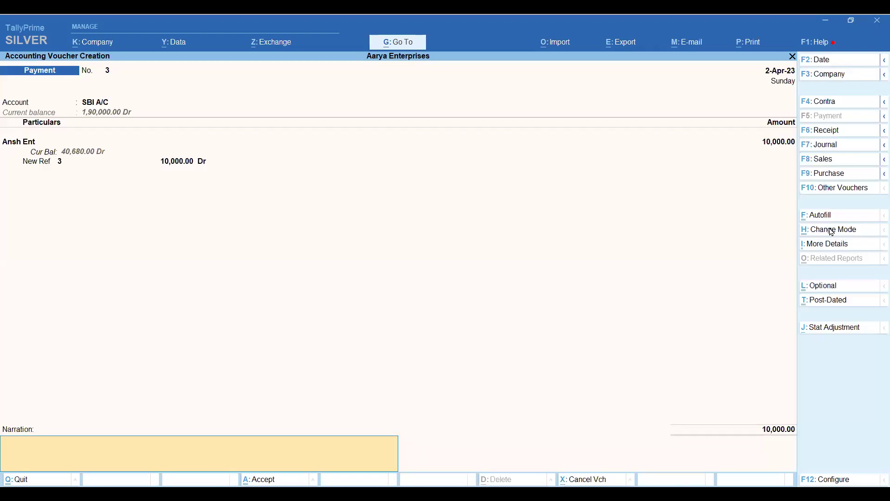
{"action": "key", "text": "Return"}
{"action": "key", "text": "Return"}
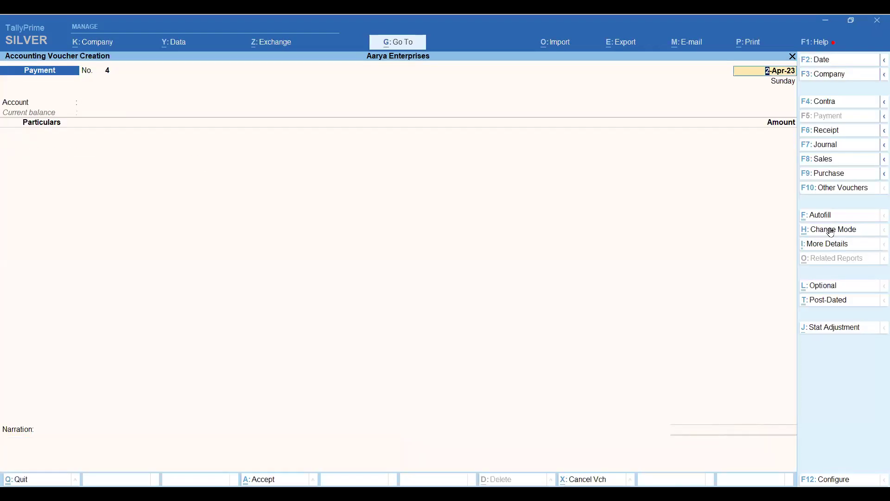
Quit voucher creation and open the Cheque Register under Banking.
{"action": "key", "text": "Escape"}
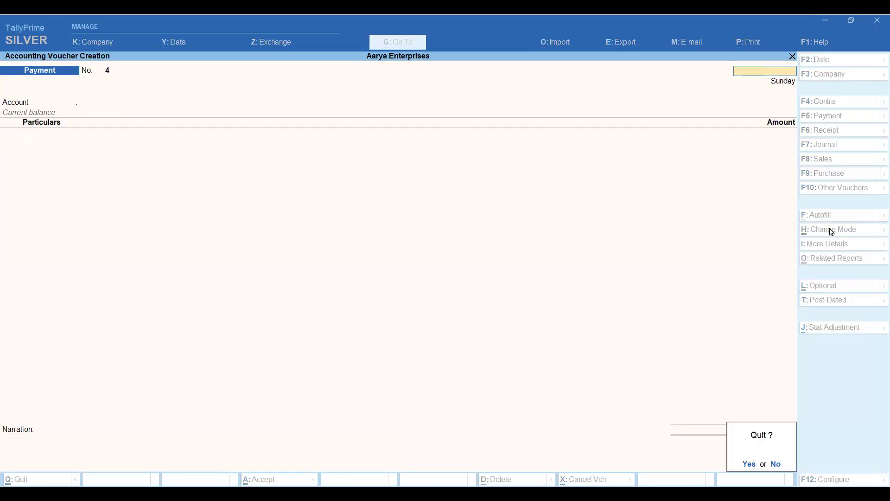
{"action": "key", "text": "Return"}
{"action": "key", "text": "n"}
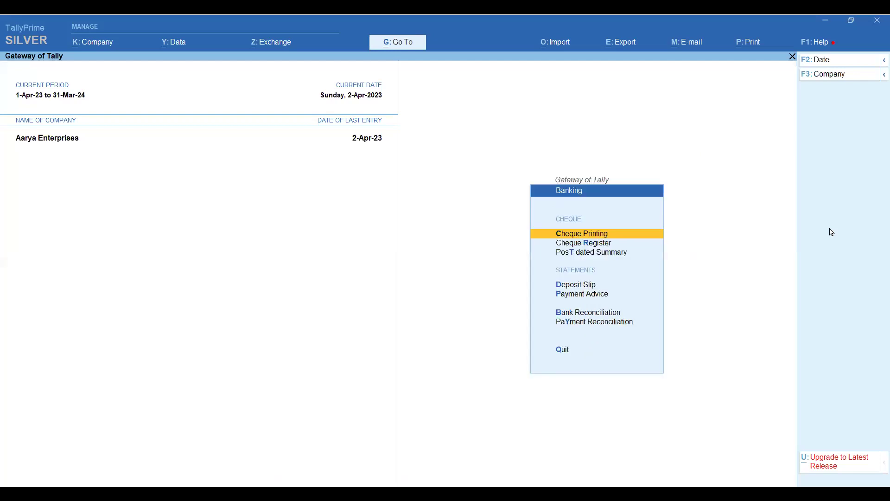
{"action": "key", "text": "Down"}
{"action": "key", "text": "Return"}
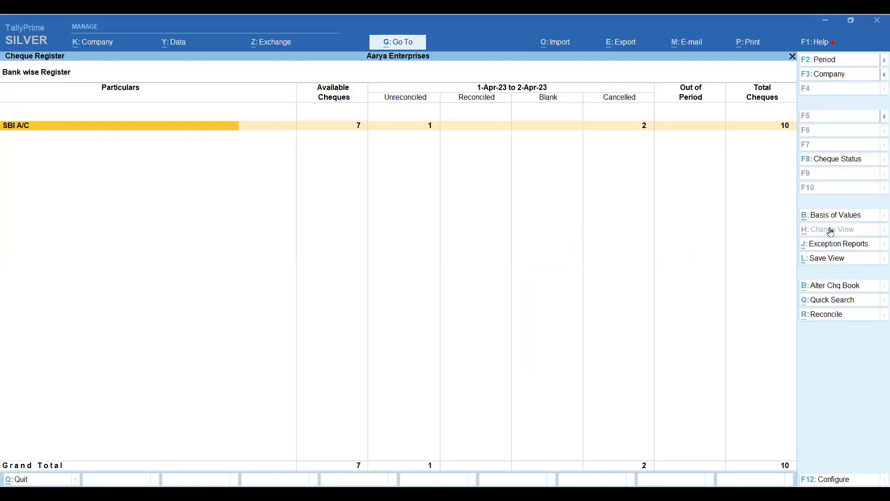
{"action": "key", "text": "Return"}
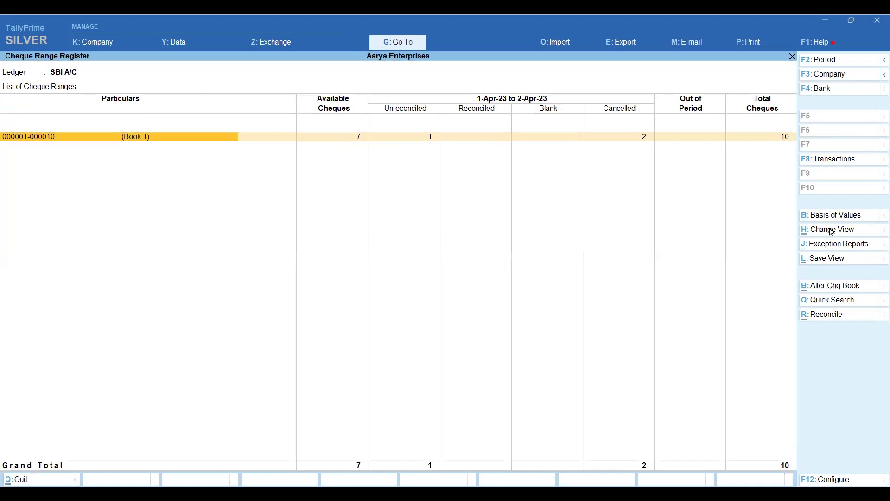
{"action": "key", "text": "Return"}
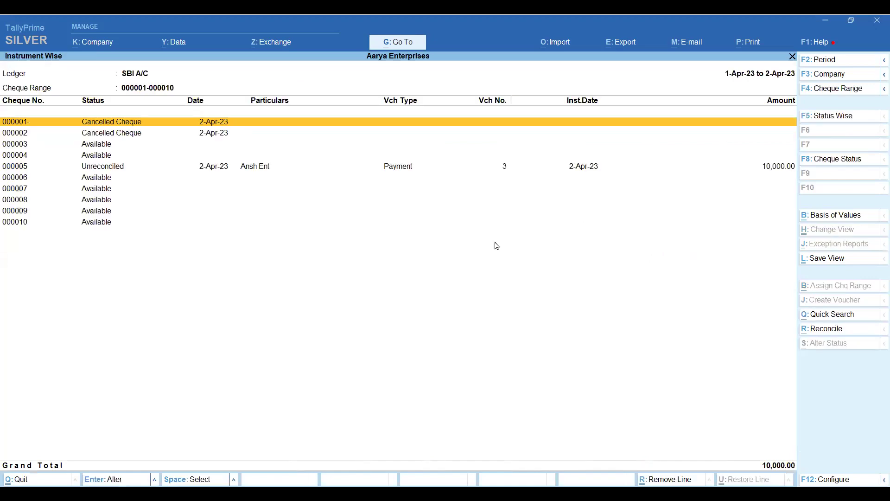
{"action": "left_click", "coordinate": [226, 170]}
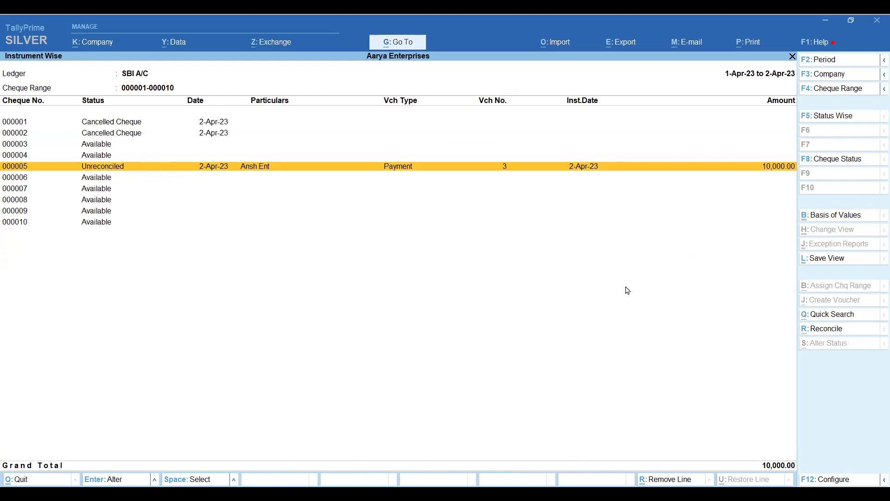
{"action": "key", "text": "Escape"}
{"action": "key", "text": "Escape"}
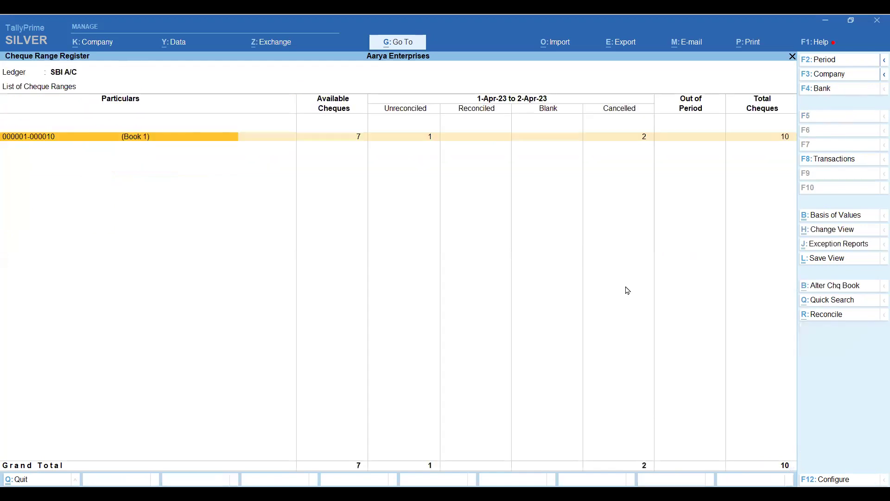
{"action": "key", "text": "Escape"}
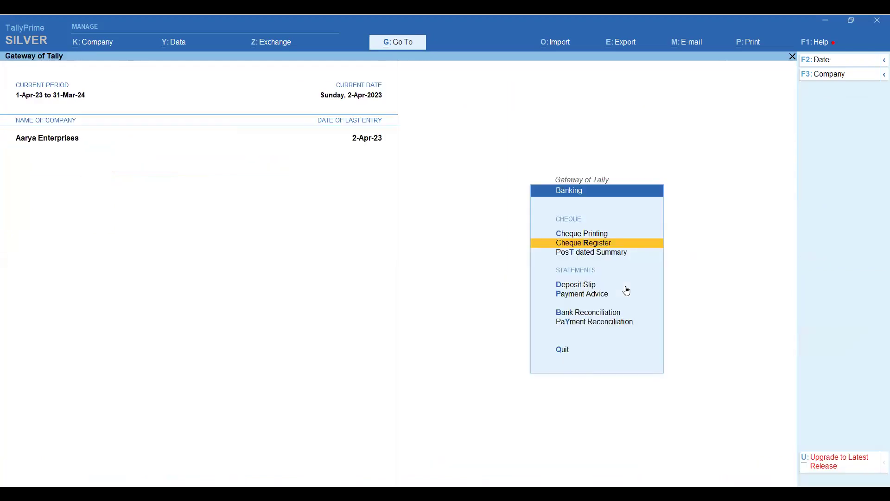
View the Post-dated Summary for SBI A/C and return to the Gateway of Tally.
{"action": "key", "text": "Down"}
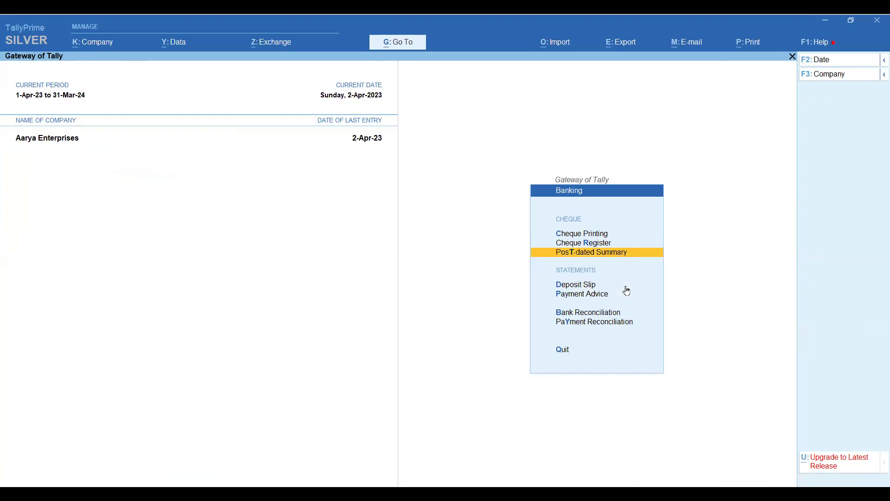
{"action": "key", "text": "Return"}
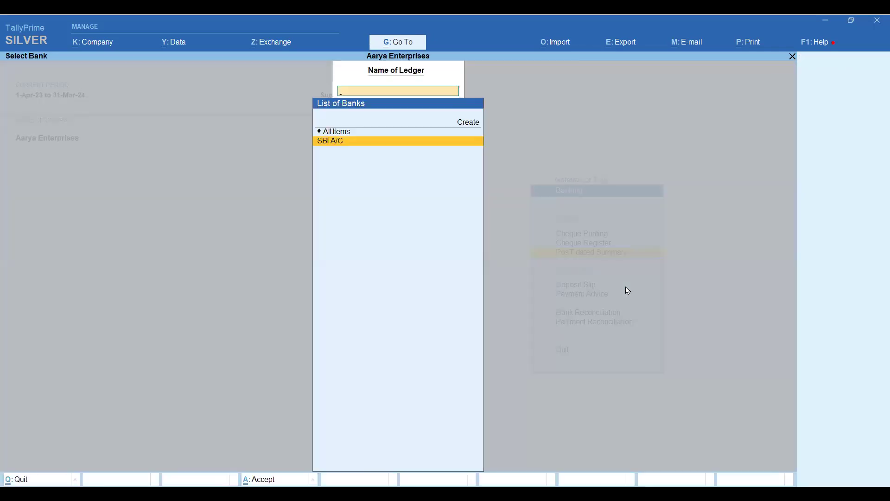
{"action": "key", "text": "Return"}
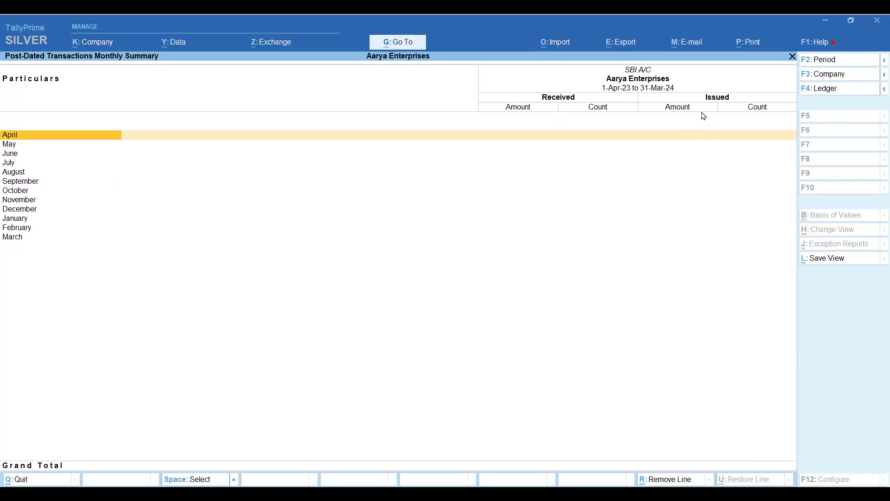
{"action": "key", "text": "Escape"}
{"action": "key", "text": "BackSpace"}
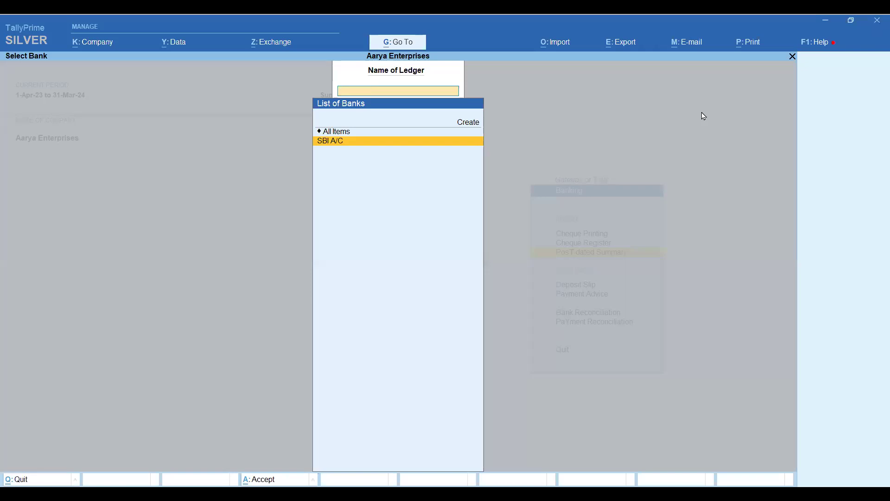
{"action": "key", "text": "Escape"}
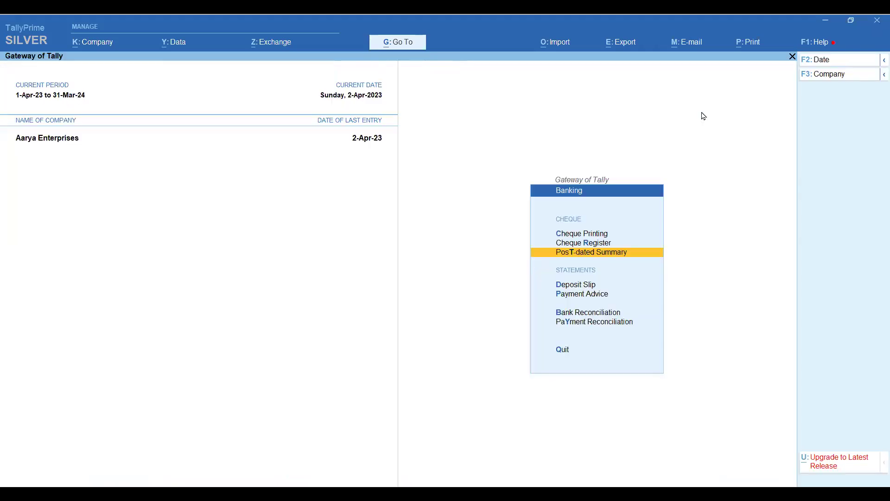
{"action": "key", "text": "Escape"}
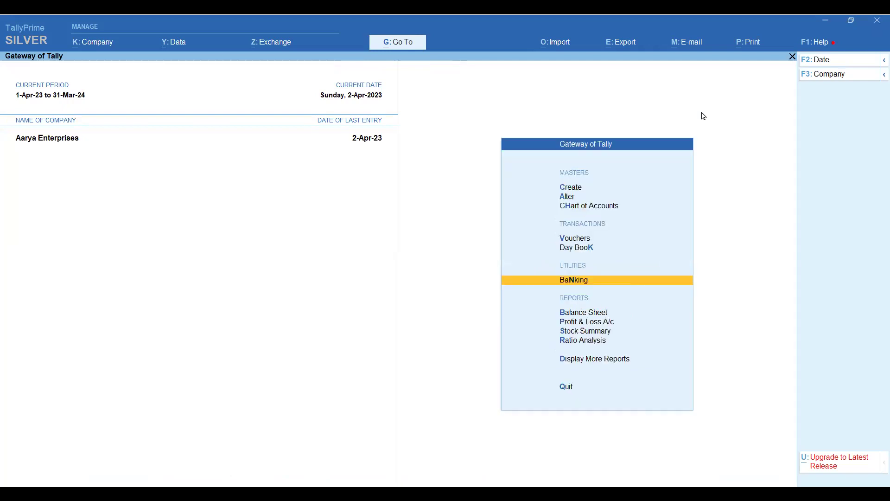
Open the list of masters for alteration from the Gateway of Tally.
{"action": "key", "text": "Up"}
{"action": "key", "text": "Up"}
{"action": "key", "text": "Up"}
{"action": "key", "text": "Up"}
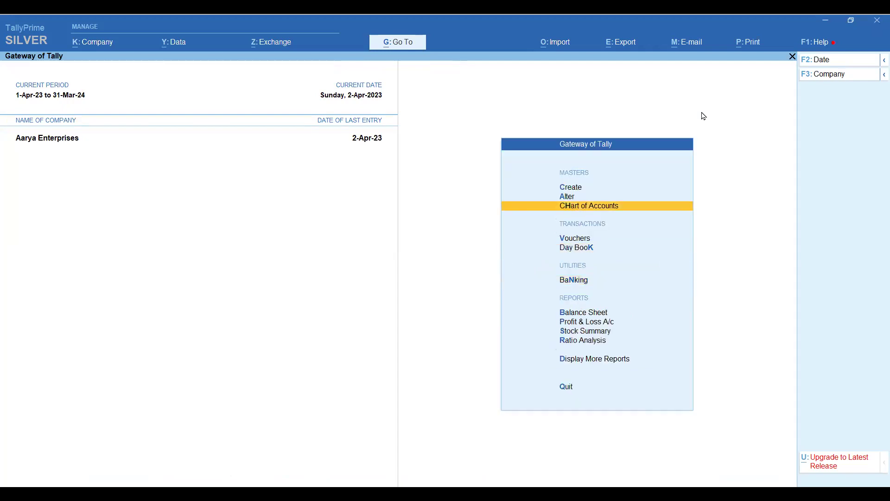
{"action": "key", "text": "Return"}
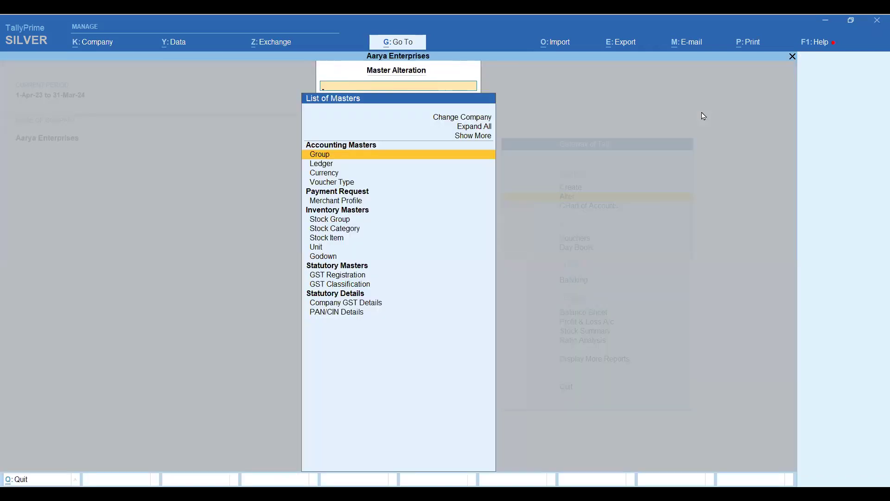
{"action": "key", "text": "Down"}
{"action": "key", "text": "Down"}
{"action": "key", "text": "Down"}
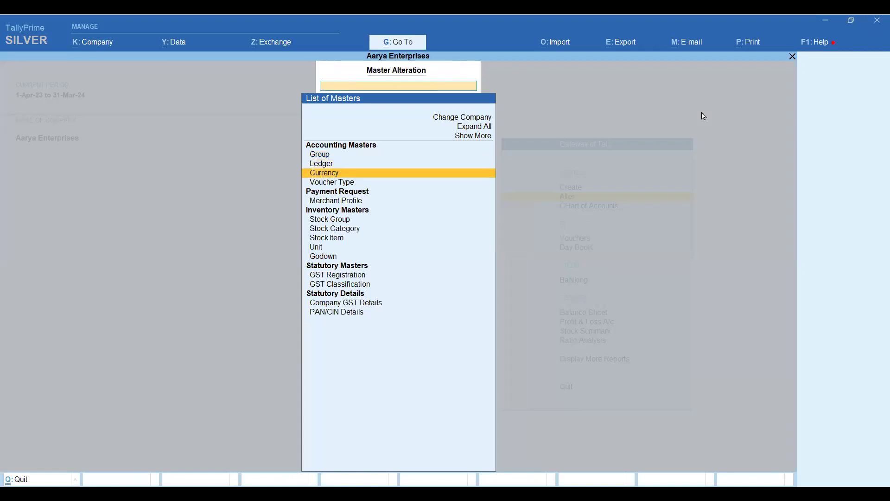
{"action": "key", "text": "Return"}
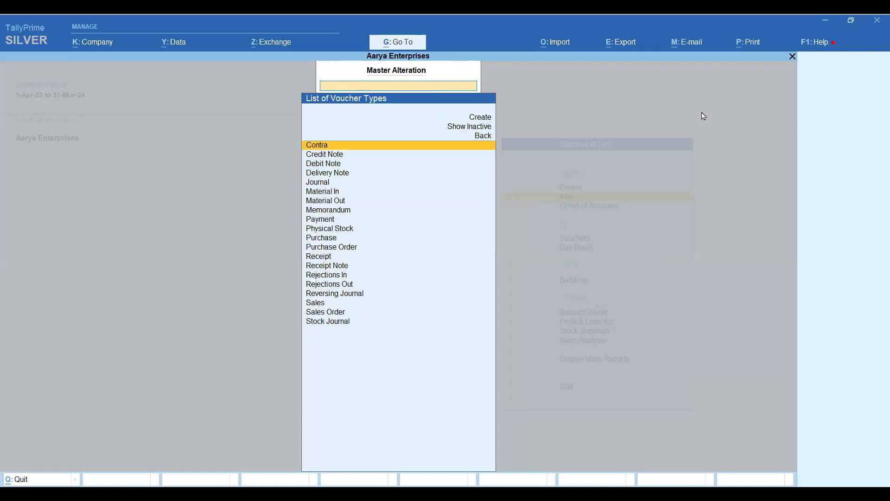
{"action": "key", "text": "Escape"}
Open the SBI A/C ledger for alteration.
{"action": "key", "text": "Up"}
{"action": "key", "text": "Up"}
{"action": "key", "text": "Return"}
{"action": "key", "text": "Down"}
{"action": "key", "text": "Down"}
{"action": "key", "text": "Down"}
{"action": "key", "text": "Down"}
{"action": "key", "text": "Down"}
{"action": "key", "text": "Down"}
{"action": "key", "text": "Down"}
{"action": "key", "text": "Down"}
{"action": "key", "text": "Down"}
{"action": "key", "text": "Down"}
{"action": "key", "text": "Down"}
{"action": "key", "text": "Down"}
{"action": "key", "text": "Down"}
{"action": "key", "text": "Down"}
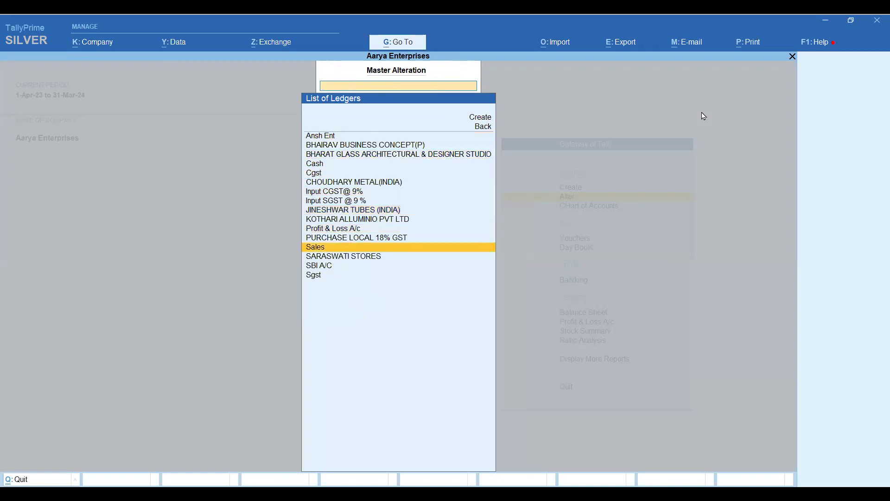
{"action": "key", "text": "Return"}
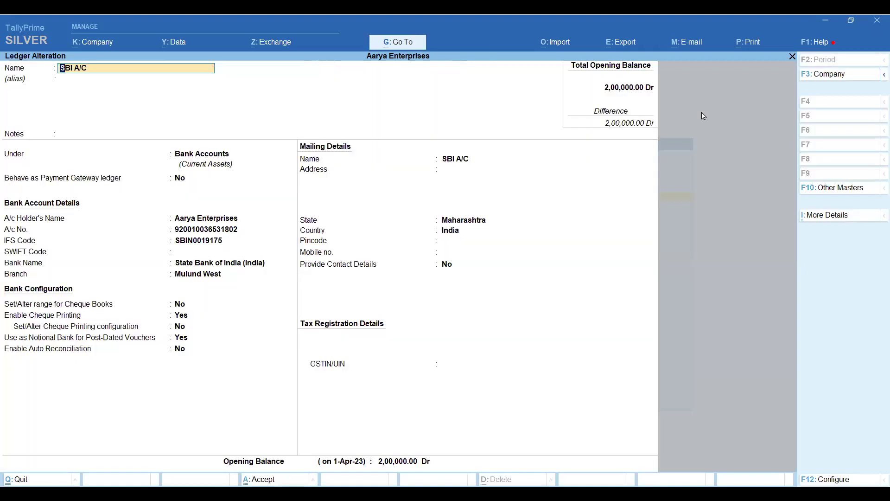
Check the notional bank settings for post-dated vouchers in the SBI A/C ledger and its configuration, keep them at Yes, and save the ledger.
{"action": "left_click", "coordinate": [187, 342]}
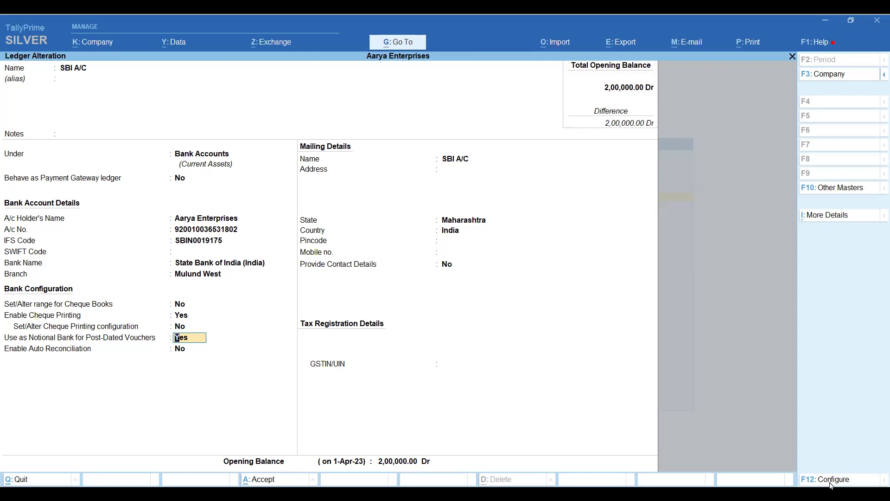
{"action": "key", "text": "F12"}
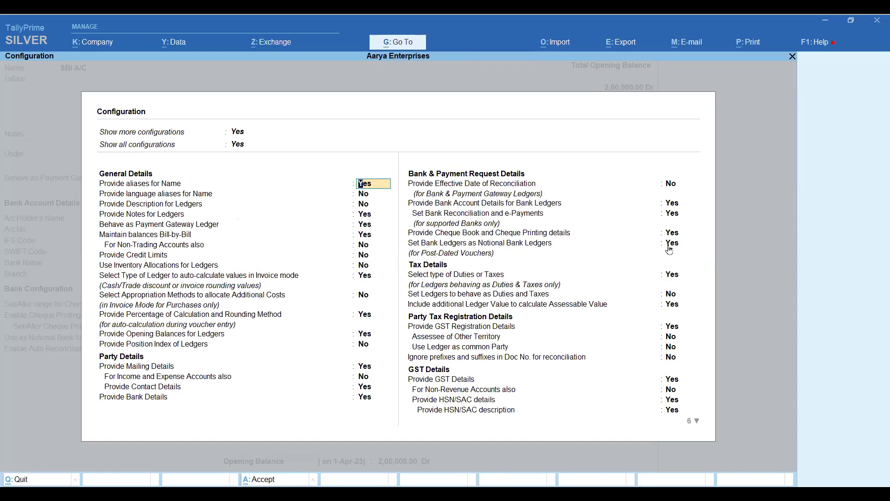
{"action": "left_click", "coordinate": [669, 249]}
{"action": "key", "text": "ctrl+a"}
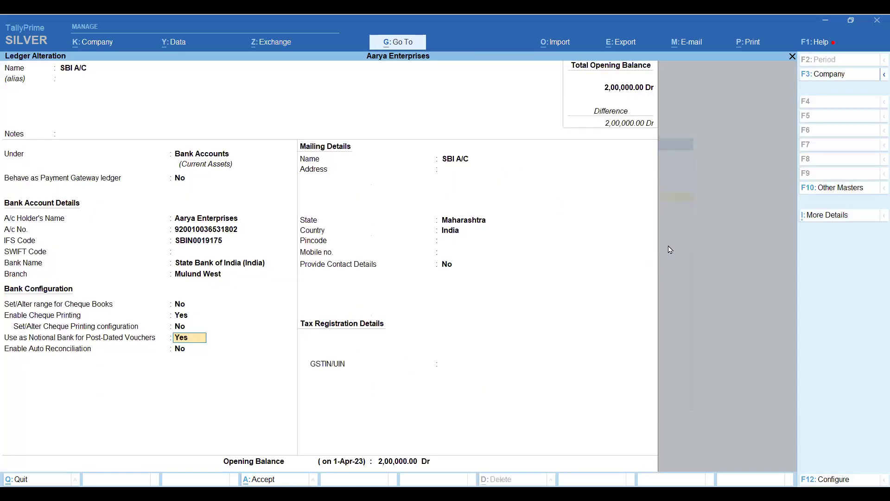
{"action": "key", "text": "ctrl+a"}
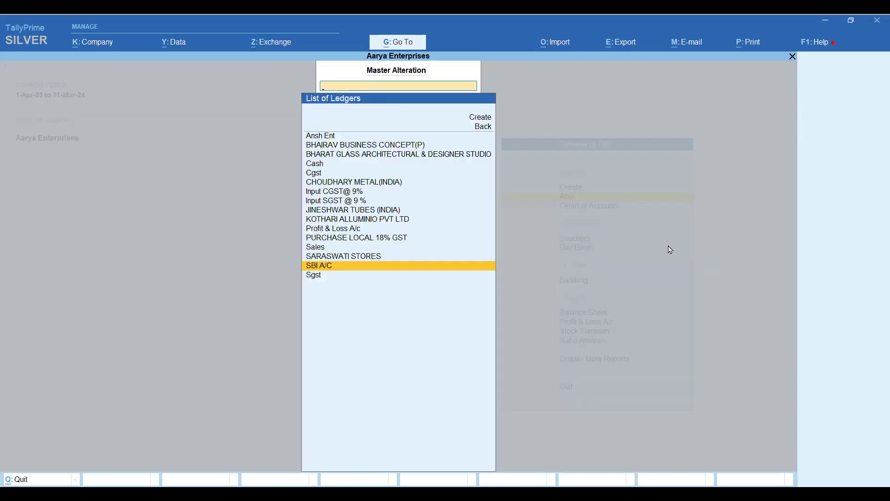
{"action": "key", "text": "Escape"}
{"action": "key", "text": "Escape"}
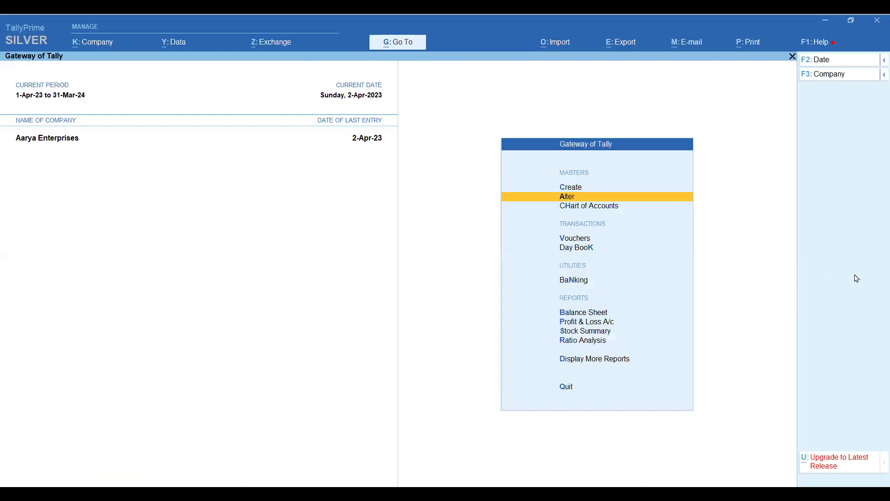
Start a payment voucher dated 2-Apr-23, mark it as Post-Dated and set its account to SBI A/C.
{"action": "key", "text": "v"}
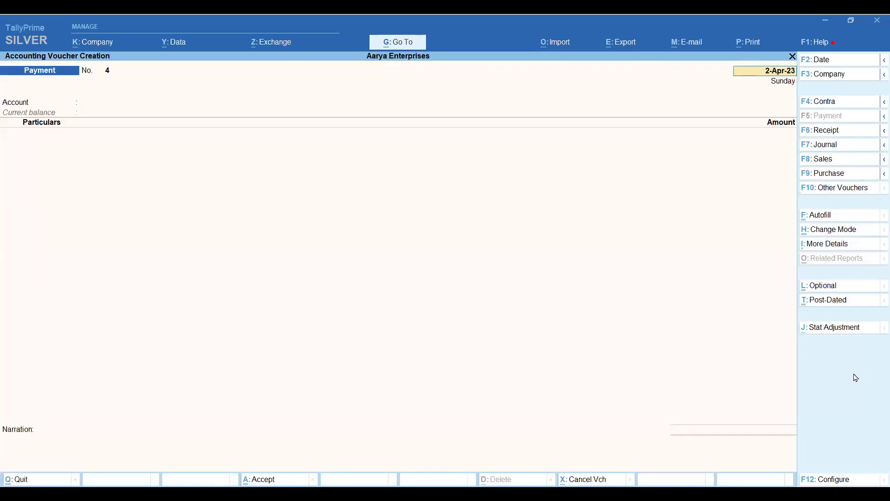
{"action": "left_click", "coordinate": [825, 301]}
{"action": "key", "text": "Return"}
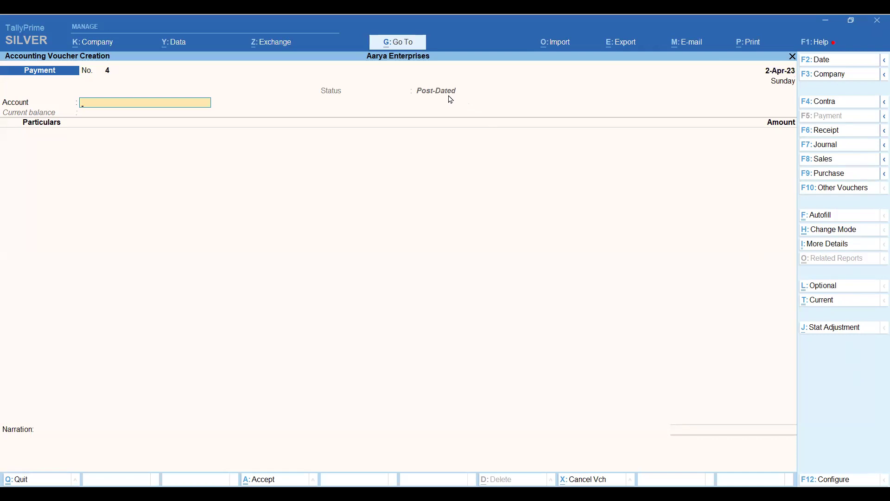
{"action": "key", "text": "Down"}
{"action": "key", "text": "Down"}
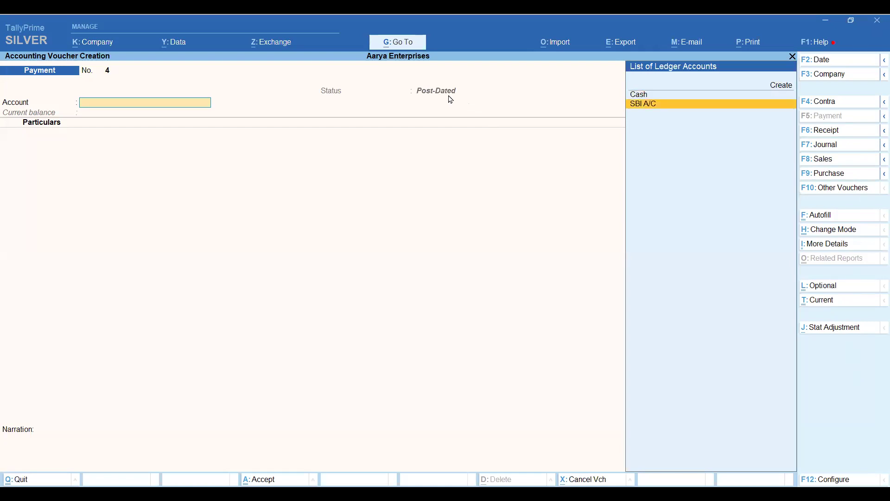
{"action": "key", "text": "Return"}
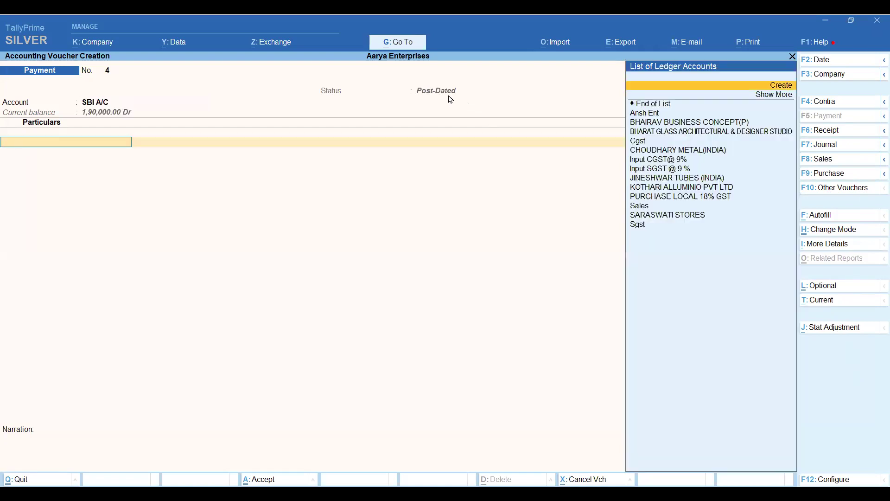
Enter a payment of 5,000 to BHAIRAV BUSINESS CONCEPT(P) in the post-dated voucher.
{"action": "key", "text": "Down"}
{"action": "key", "text": "Down"}
{"action": "key", "text": "Return"}
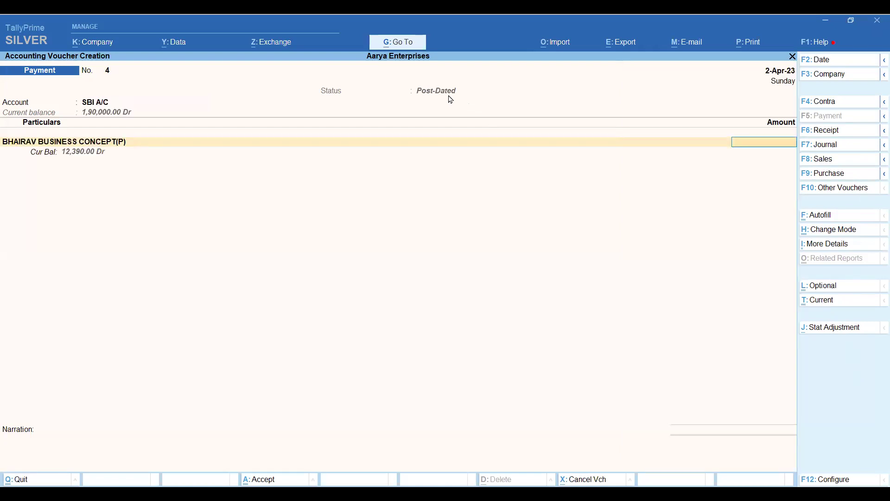
{"action": "type", "text": "5000"}
{"action": "key", "text": "Return"}
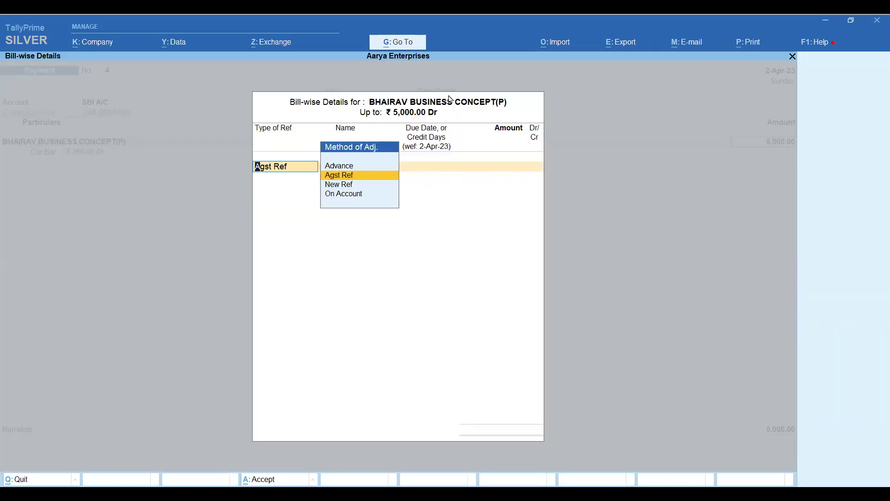
Record the bill-wise details for BHAIRAV BUSINESS CONCEPT(P) as On Account for 5,000 and proceed to the bank allocation.
{"action": "key", "text": "Down"}
{"action": "key", "text": "Down"}
{"action": "key", "text": "Return"}
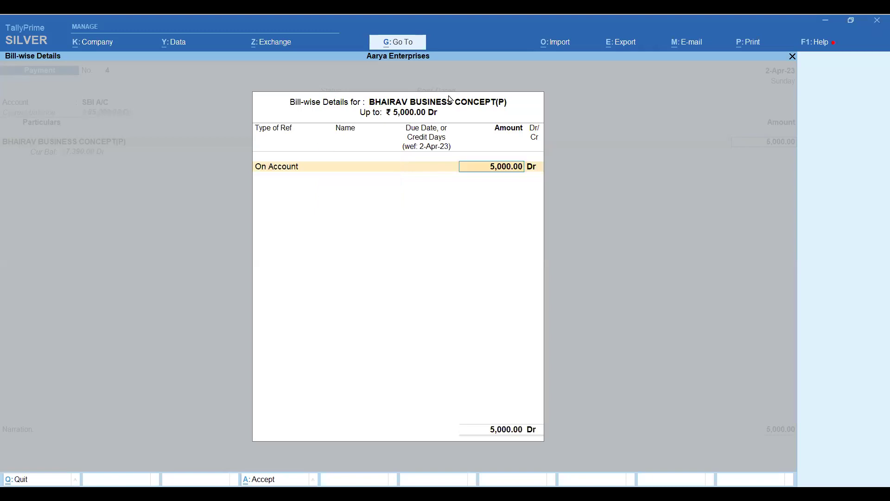
{"action": "key", "text": "Return"}
{"action": "key", "text": "Return"}
{"action": "key", "text": "Return"}
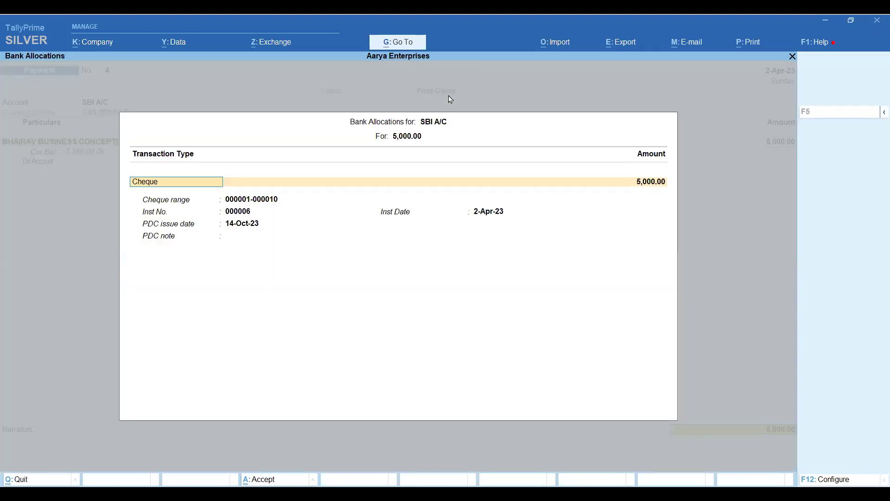
{"action": "key", "text": "Return"}
{"action": "key", "text": "Return"}
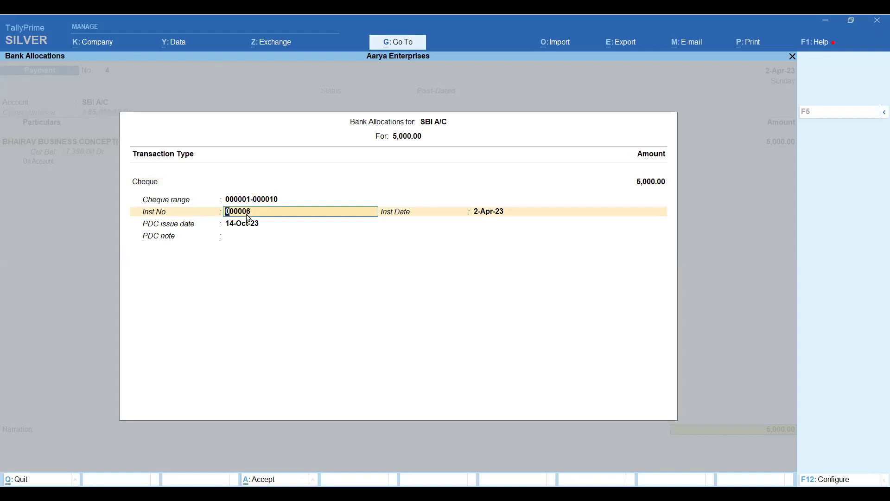
{"action": "key", "text": "Return"}
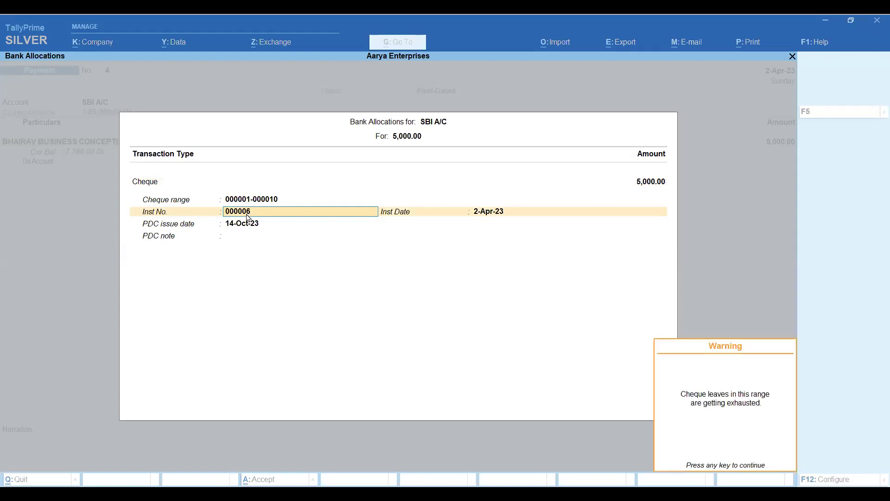
{"action": "key", "text": "Return"}
{"action": "key", "text": "BackSpace"}
{"action": "key", "text": "BackSpace"}
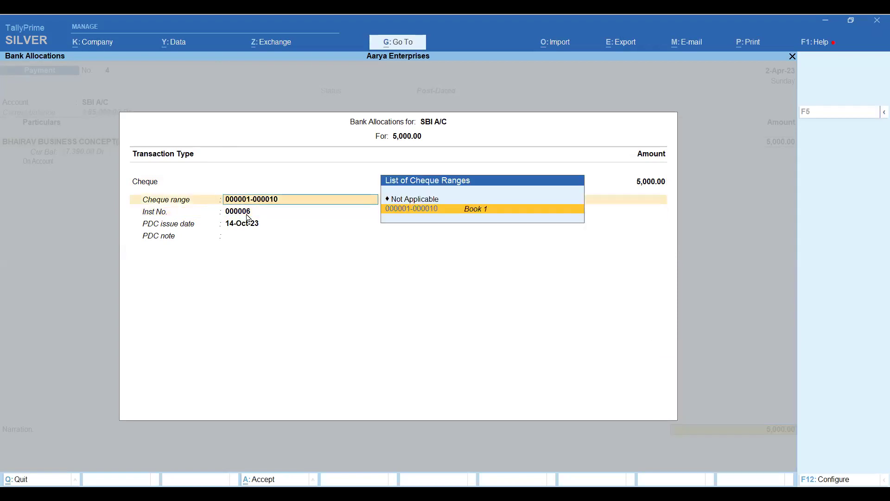
{"action": "key", "text": "Return"}
{"action": "key", "text": "Return"}
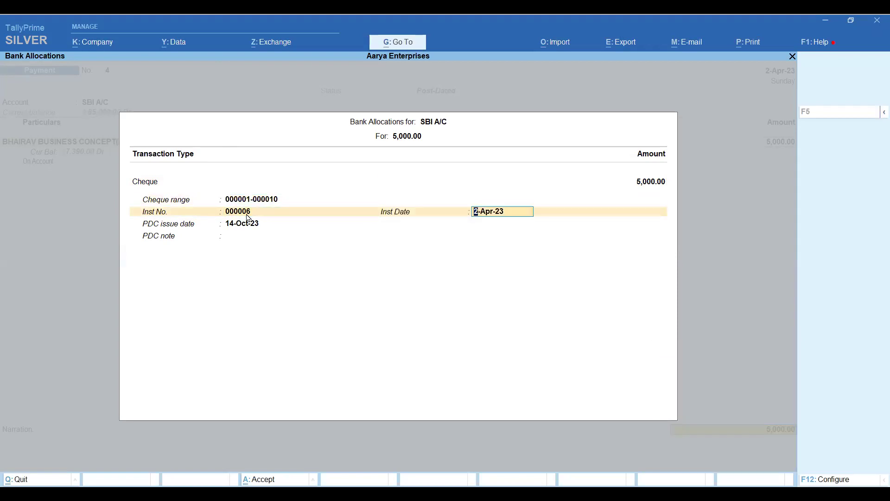
{"action": "key", "text": "Return"}
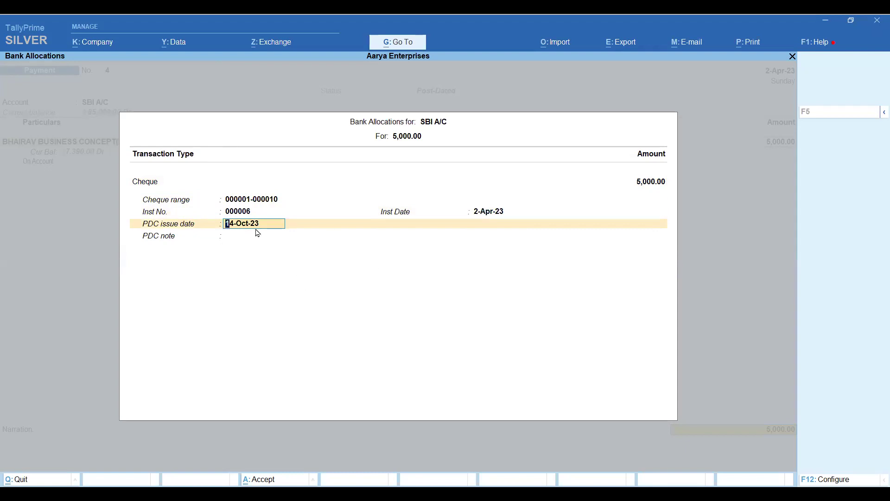
Set the PDC issue date of the cheque to 5-Apr-23.
{"action": "type", "text": "05"}
{"action": "key", "text": "BackSpace"}
{"action": "type", "text": "05."}
{"action": "key", "text": "BackSpace"}
{"action": "key", "text": "BackSpace"}
{"action": "key", "text": "BackSpace"}
{"action": "type", "text": "5.4.23"}
{"action": "key", "text": "Return"}
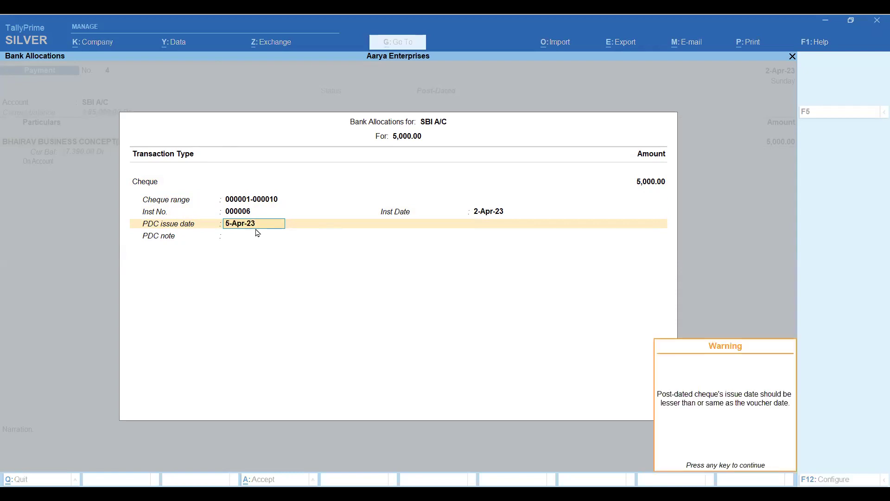
{"action": "key", "text": "Return"}
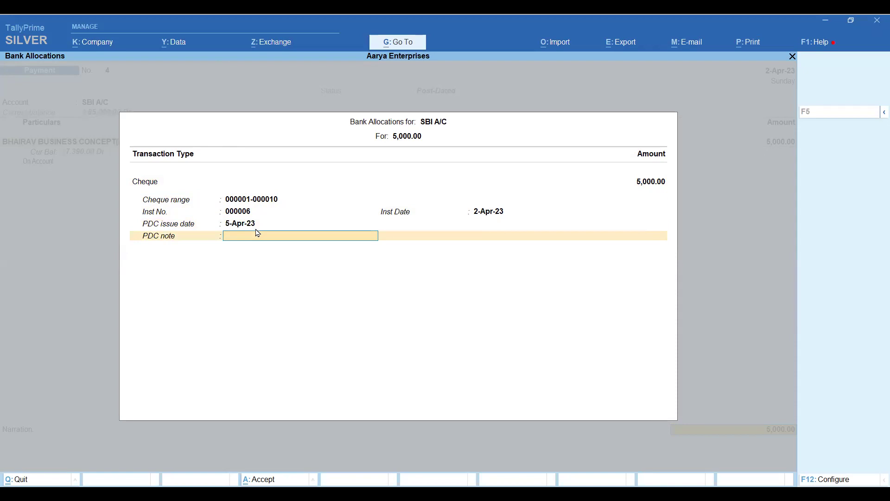
Enter Advance as the PDC note, save the post-dated payment voucher and return to the Gateway of Tally.
{"action": "type", "text": "Advance"}
{"action": "key", "text": "Return"}
{"action": "key", "text": "Return"}
{"action": "key", "text": "Return"}
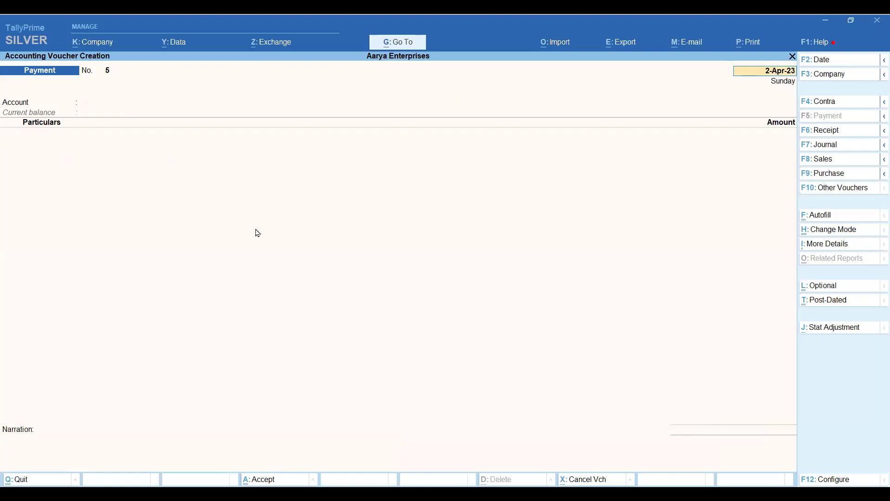
{"action": "key", "text": "Escape"}
{"action": "key", "text": "Return"}
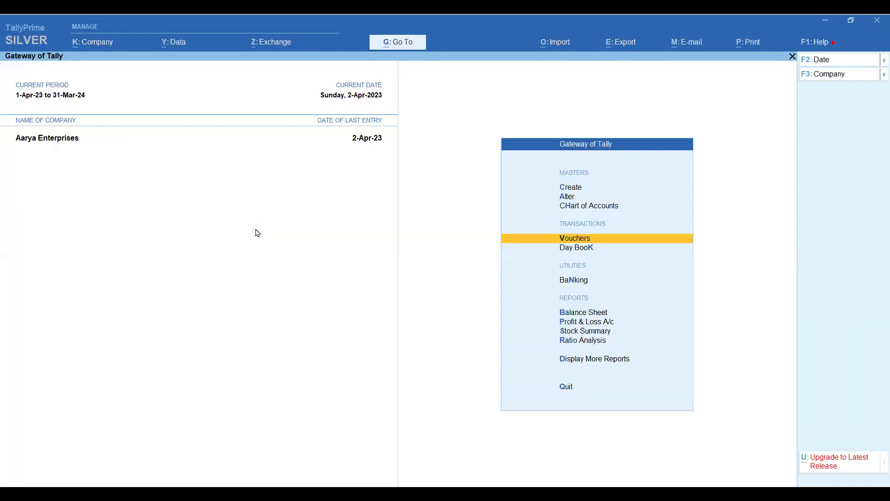
View the Post-dated Summary of SBI A/C under Banking and examine its April transactions.
{"action": "key", "text": "n"}
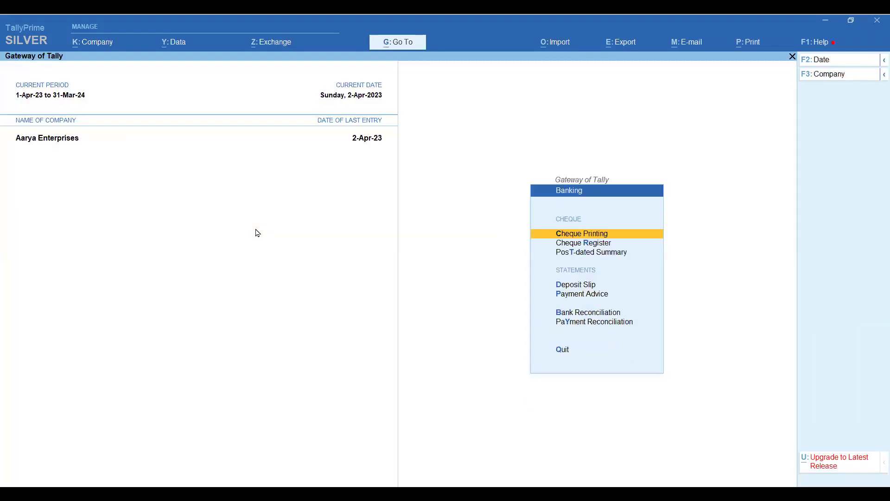
{"action": "key", "text": "Down"}
{"action": "key", "text": "Down"}
{"action": "key", "text": "Return"}
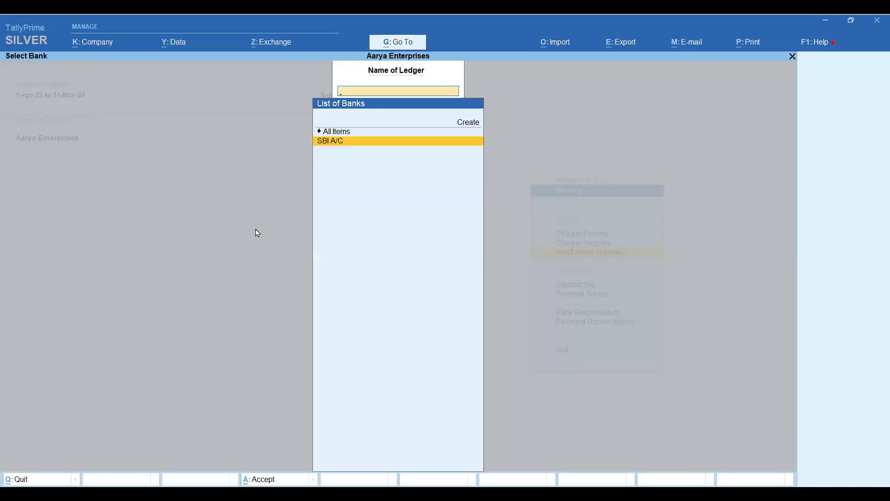
{"action": "key", "text": "Return"}
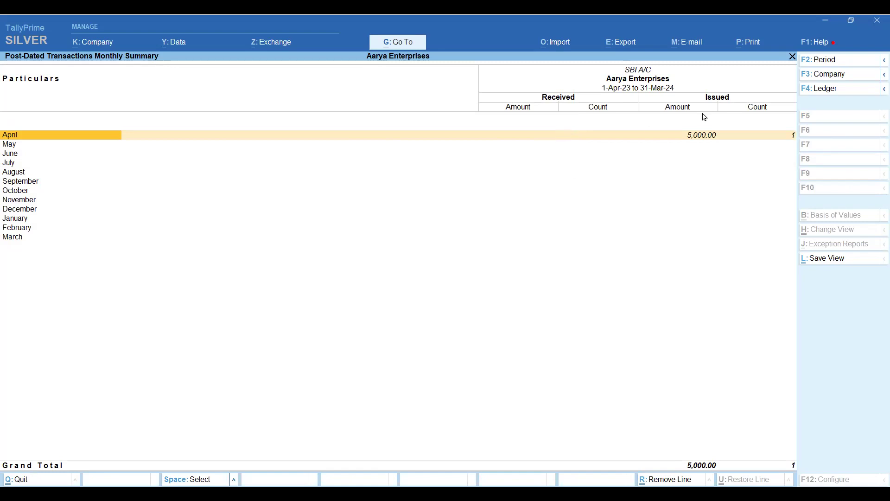
{"action": "left_click", "coordinate": [714, 139]}
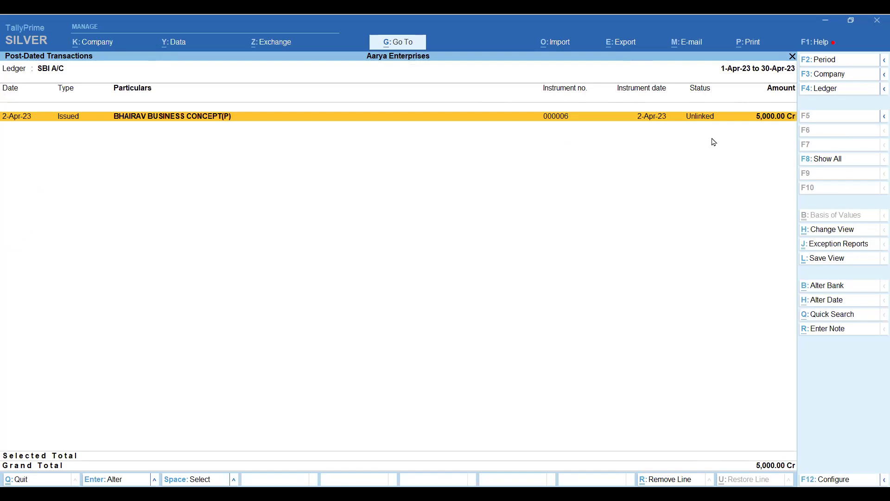
Change the post-dated payment voucher for BHAIRAV BUSINESS CONCEPT(P) to a current one, save it and return to the Gateway of Tally.
{"action": "key", "text": "Return"}
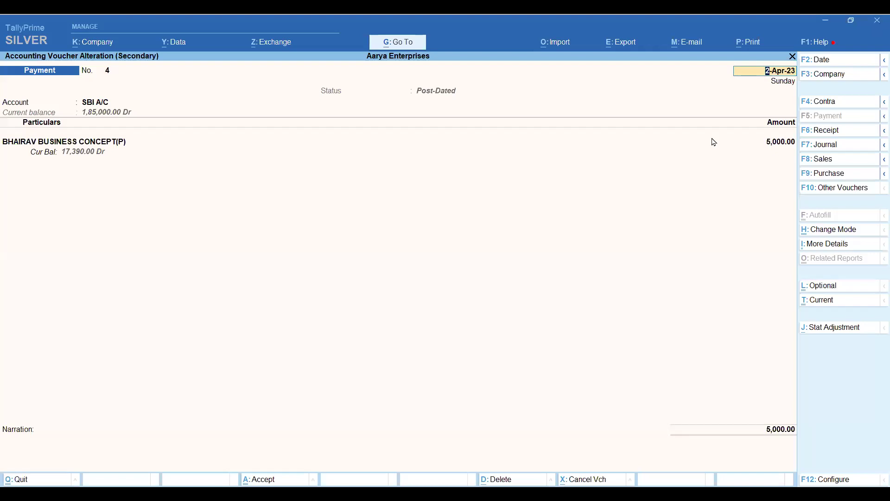
{"action": "left_click", "coordinate": [819, 303]}
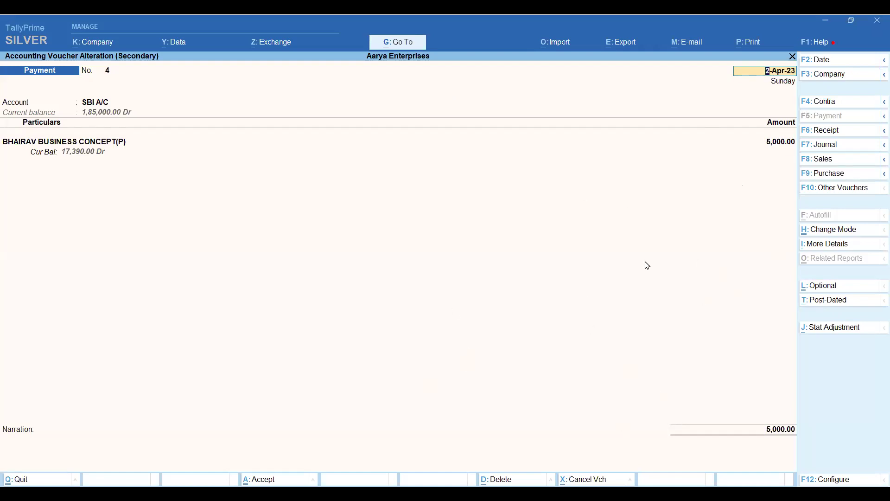
{"action": "key", "text": "ctrl+a"}
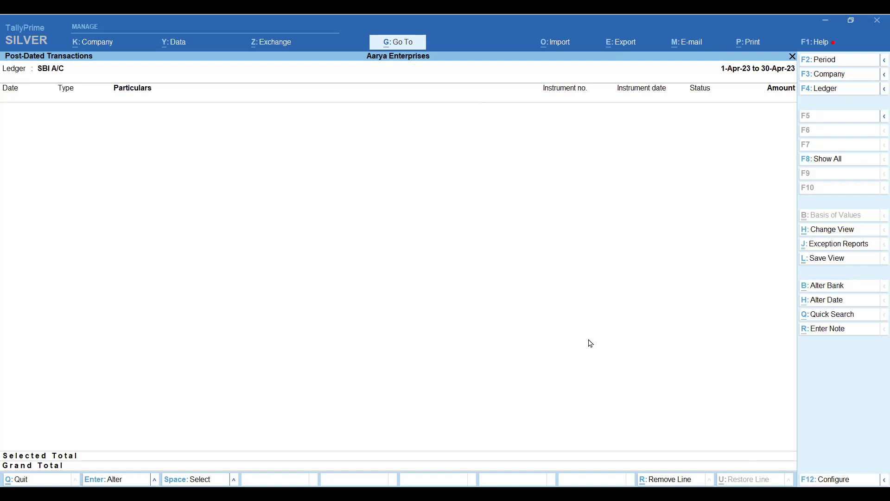
{"action": "key", "text": "Escape"}
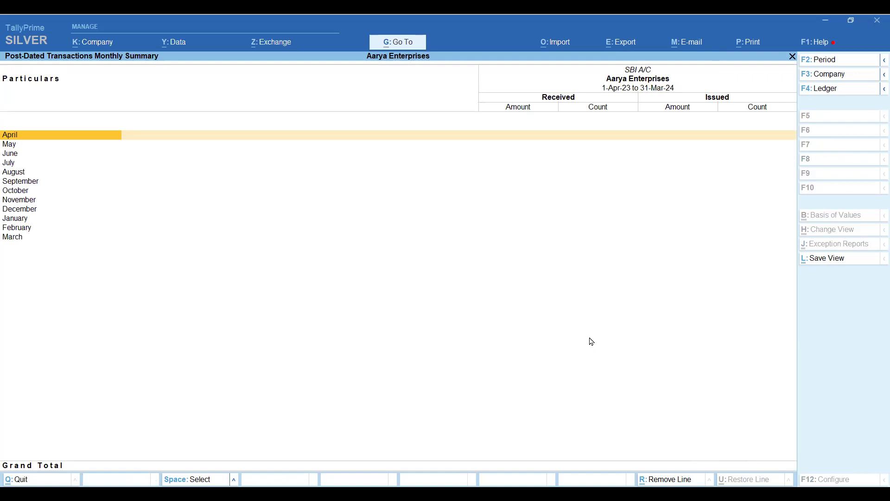
{"action": "key", "text": "Escape"}
{"action": "key", "text": "Escape"}
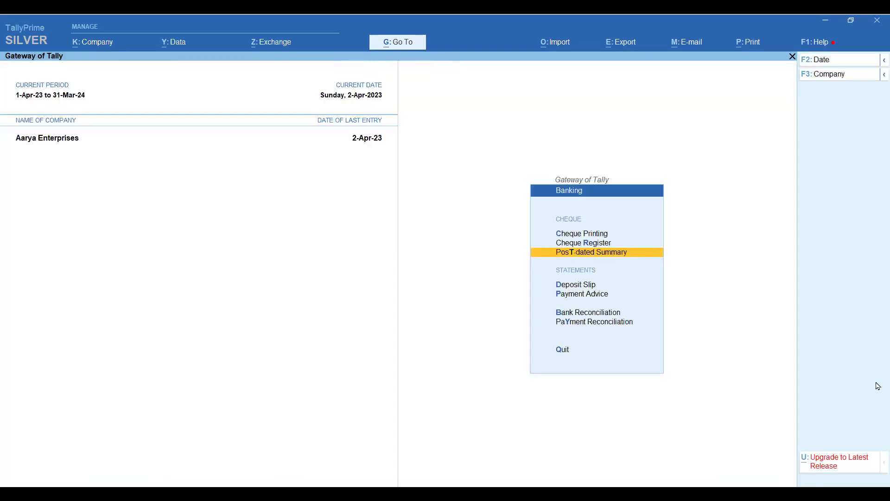
{"action": "key", "text": "Down"}
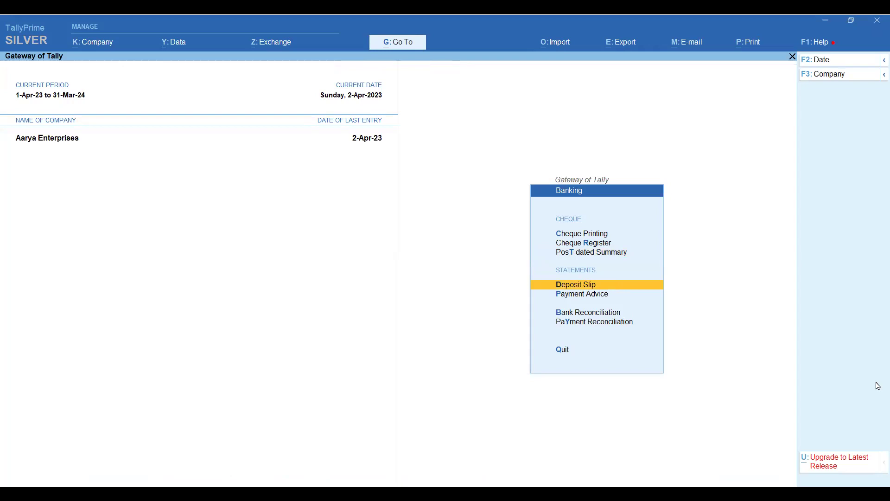
{"action": "key", "text": "Escape"}
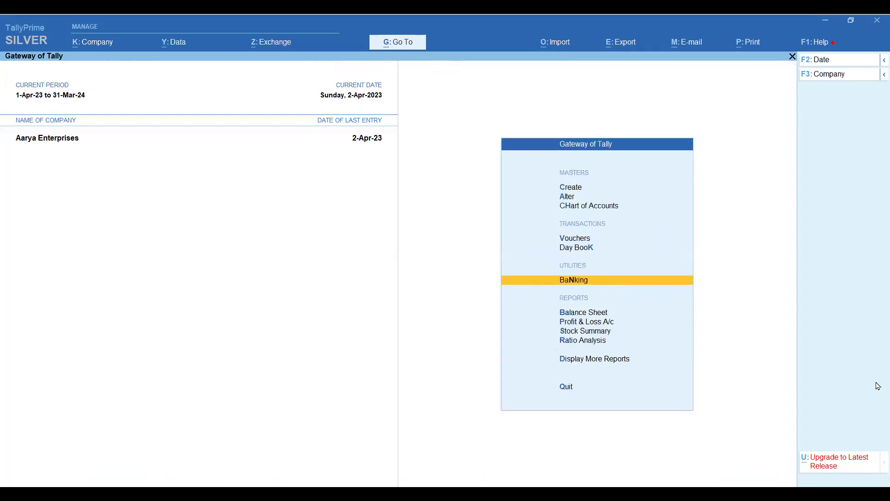
Start a contra voucher dated 2-Apr-23 and switch it to double-entry mode.
{"action": "key", "text": "v"}
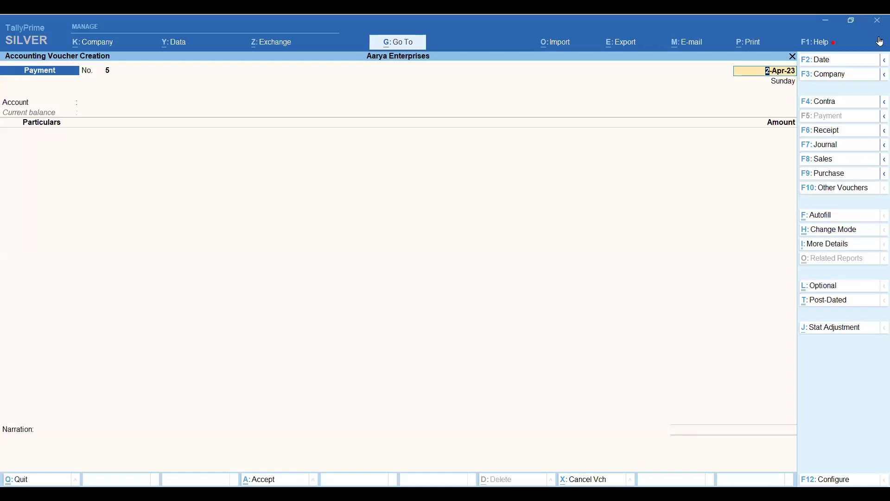
{"action": "left_click", "coordinate": [823, 103]}
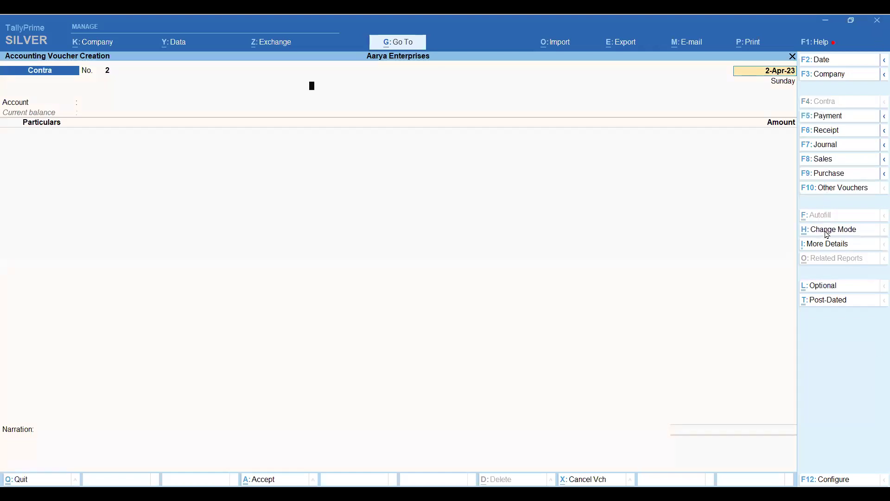
{"action": "left_click", "coordinate": [818, 230]}
{"action": "key", "text": "Up"}
{"action": "key", "text": "Return"}
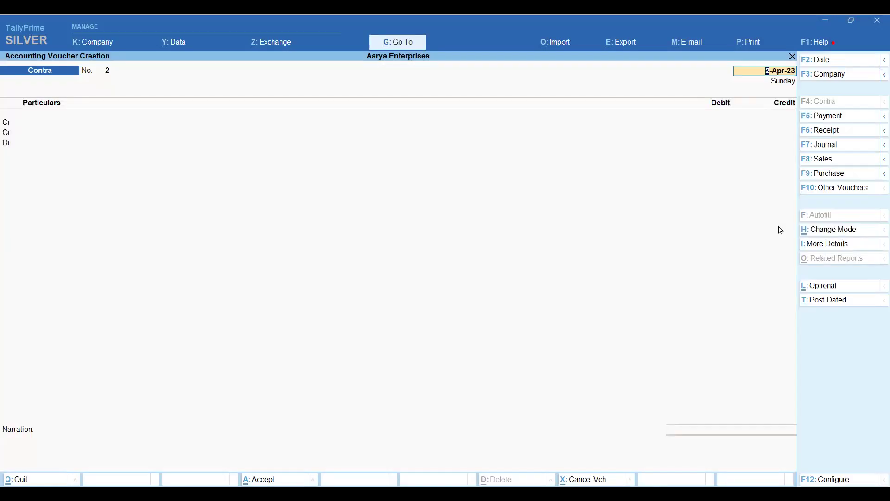
{"action": "key", "text": "Return"}
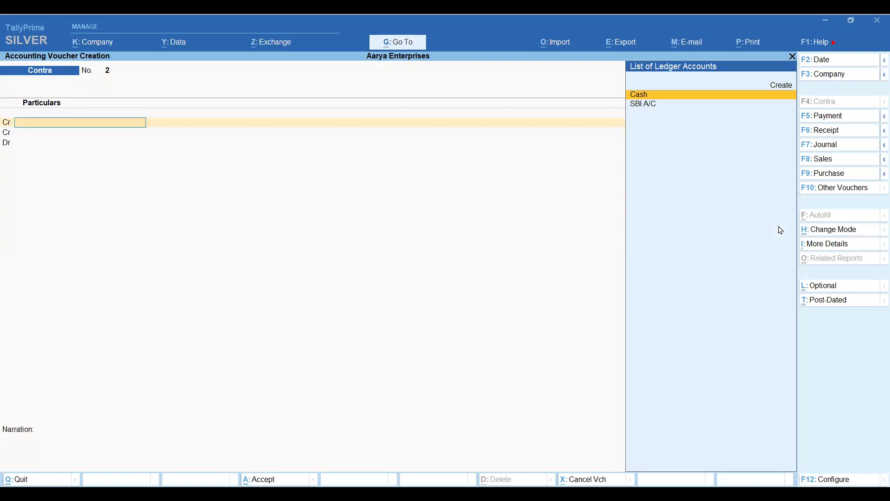
Credit the Cash ledger with 10,000 in the contra voucher.
{"action": "key", "text": "Return"}
{"action": "key", "text": "Return"}
{"action": "key", "text": "BackSpace"}
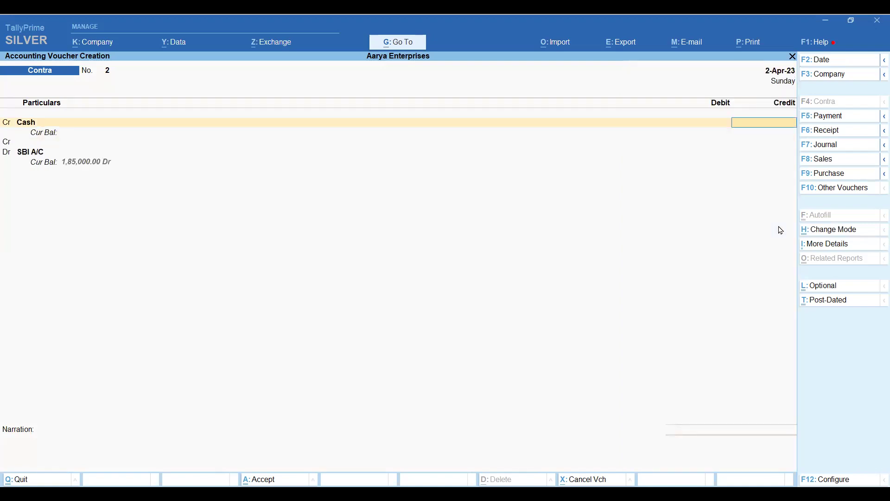
{"action": "type", "text": "10000"}
{"action": "key", "text": "Return"}
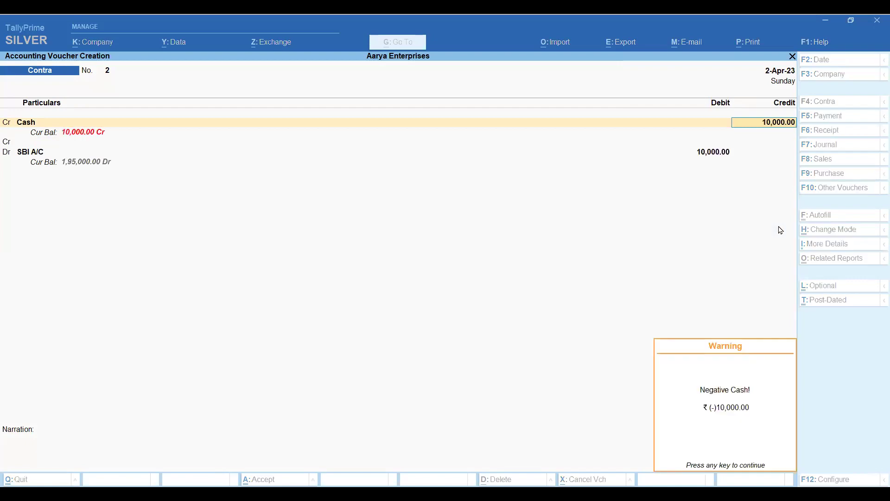
{"action": "key", "text": "Return"}
Debit SBI A/C with 10,000 on the second line of the contra voucher.
{"action": "key", "text": "d"}
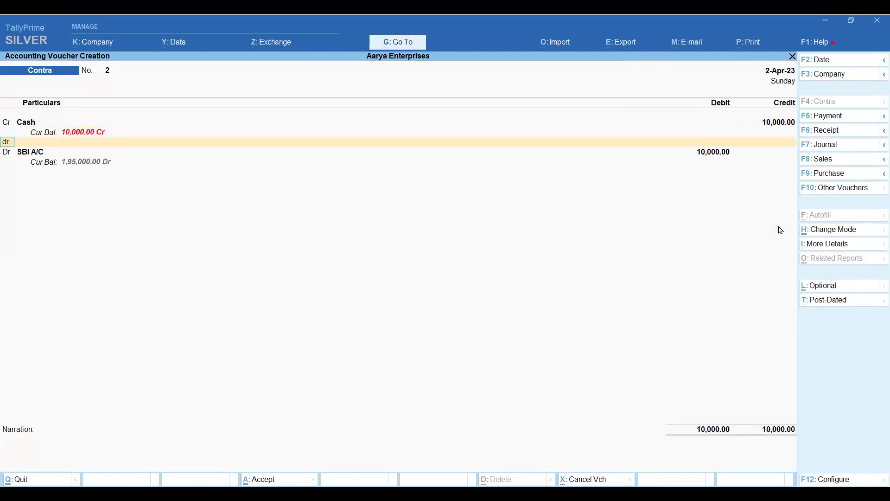
{"action": "key", "text": "Return"}
{"action": "key", "text": "Return"}
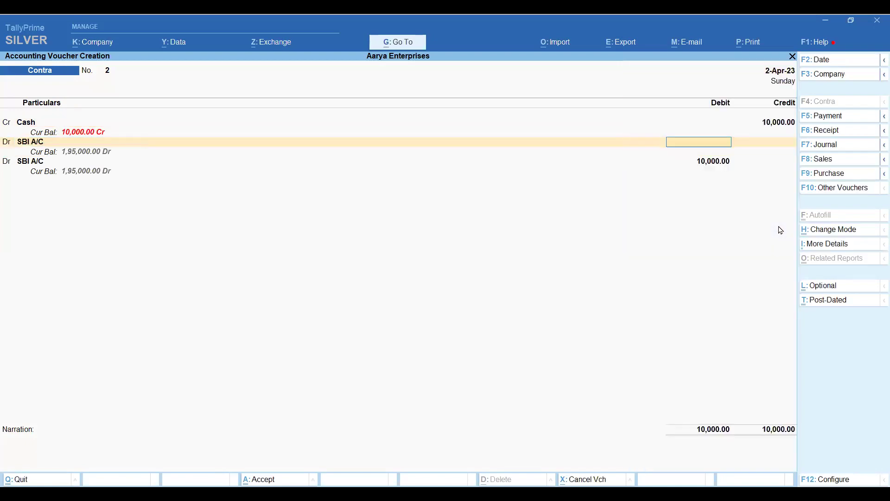
{"action": "type", "text": "10,000"}
{"action": "key", "text": "Return"}
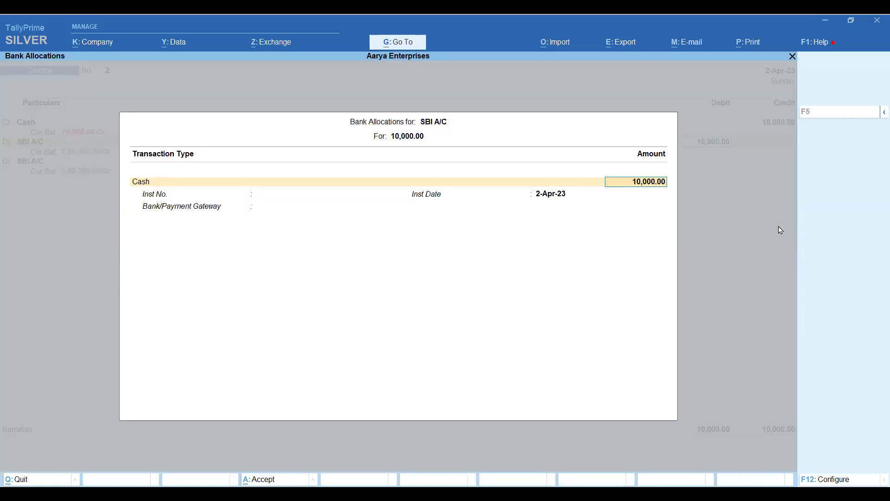
Keep the bank allocation as Cash for 10,000, leave all cash denominations blank and save the contra voucher.
{"action": "key", "text": "Return"}
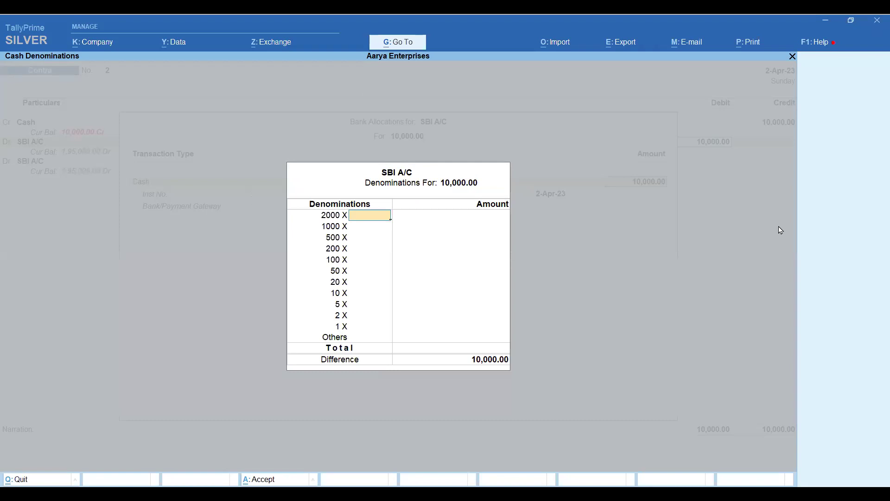
{"action": "key", "text": "Return"}
{"action": "key", "text": "Return"}
{"action": "key", "text": "Return"}
{"action": "key", "text": "Return"}
{"action": "key", "text": "Return"}
{"action": "key", "text": "Return"}
{"action": "key", "text": "Return"}
{"action": "key", "text": "Return"}
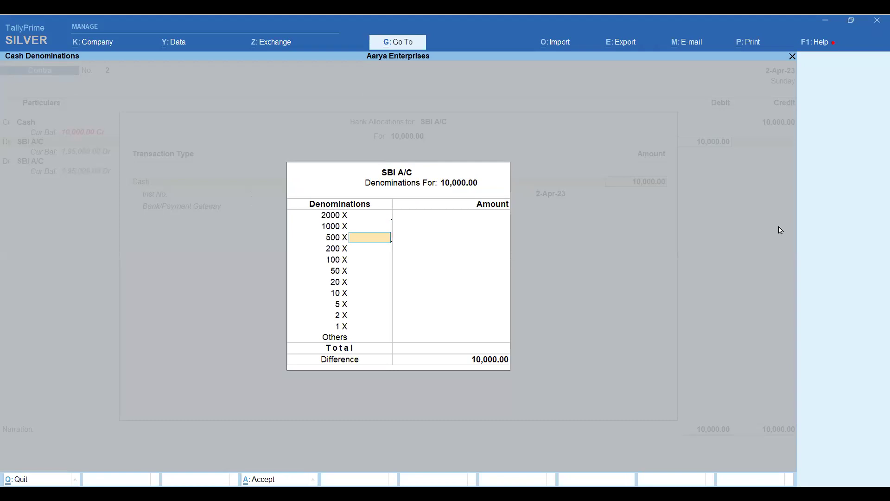
{"action": "key", "text": "Return"}
{"action": "key", "text": "Return"}
{"action": "key", "text": "Return"}
{"action": "key", "text": "Return"}
{"action": "key", "text": "Return"}
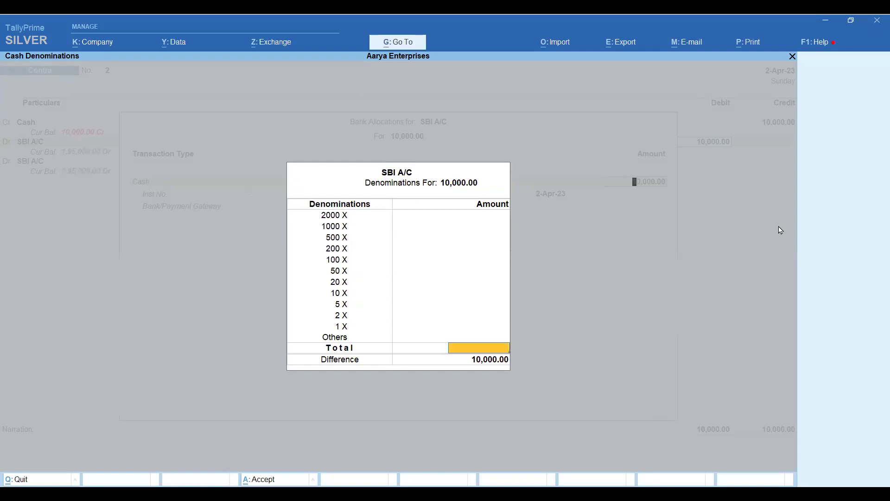
{"action": "key", "text": "Return"}
{"action": "key", "text": "Return"}
{"action": "key", "text": "Return"}
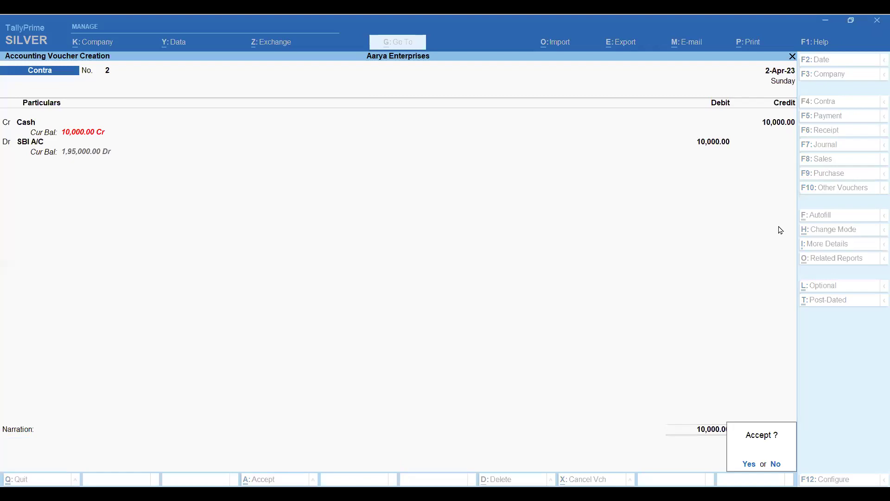
{"action": "key", "text": "Return"}
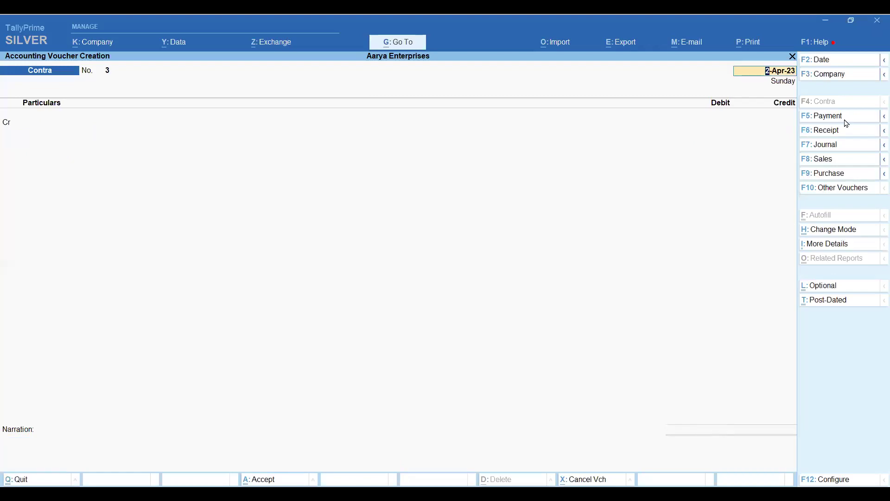
Start a receipt voucher dated 2-Apr-23 and credit Ansh Ent with 2,000.
{"action": "left_click", "coordinate": [822, 131]}
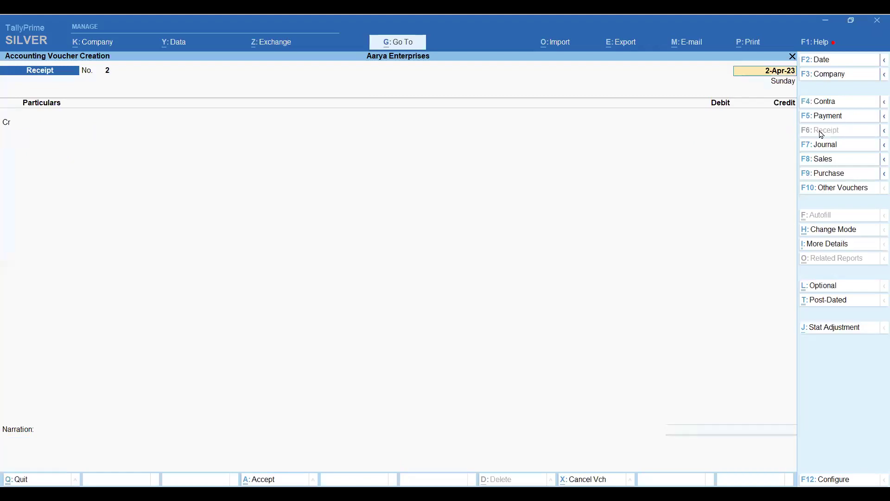
{"action": "key", "text": "Return"}
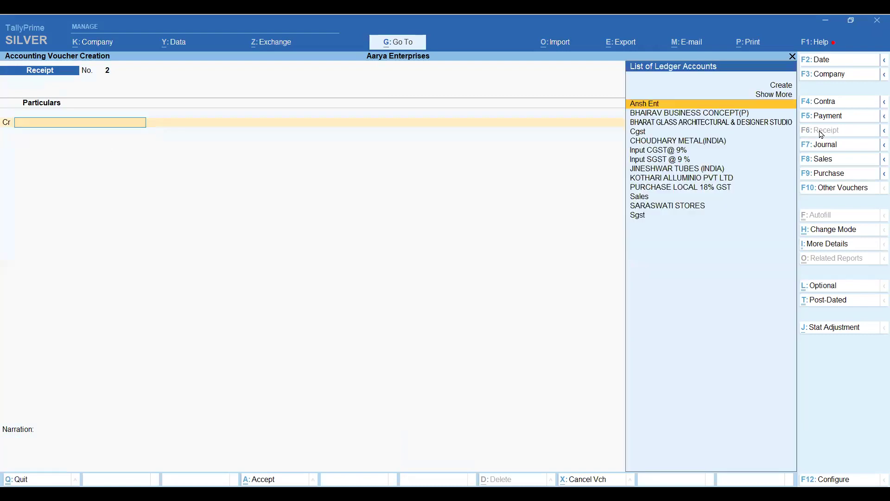
{"action": "key", "text": "Return"}
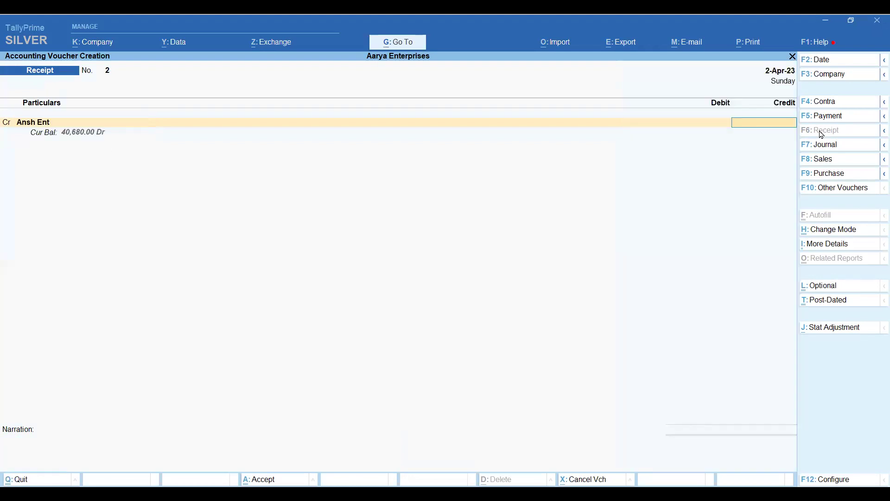
{"action": "type", "text": "2000"}
{"action": "key", "text": "Return"}
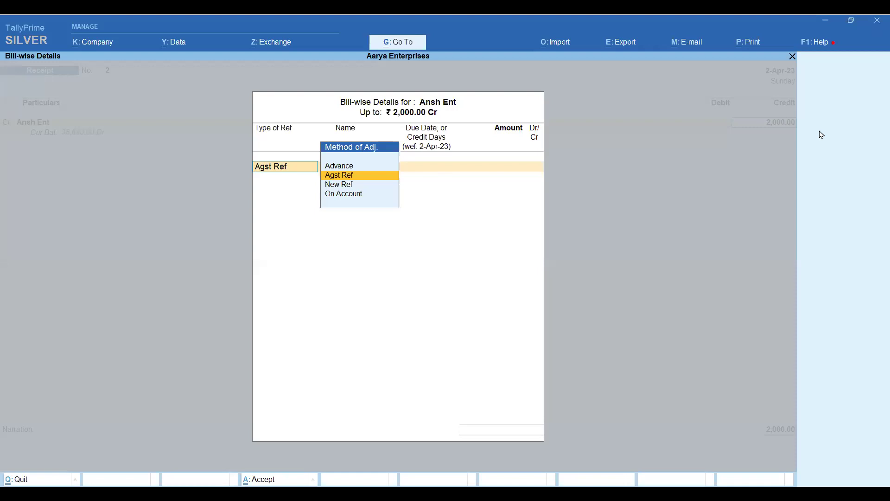
Allocate the 2,000 from Ansh Ent as Agst Ref to bill 2 in the bill-wise details.
{"action": "key", "text": "Return"}
{"action": "key", "text": "Return"}
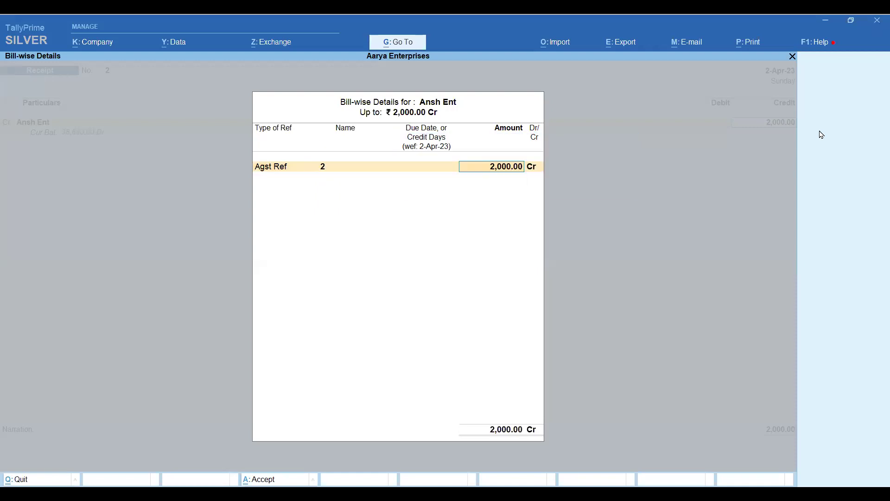
{"action": "key", "text": "Return"}
{"action": "key", "text": "Return"}
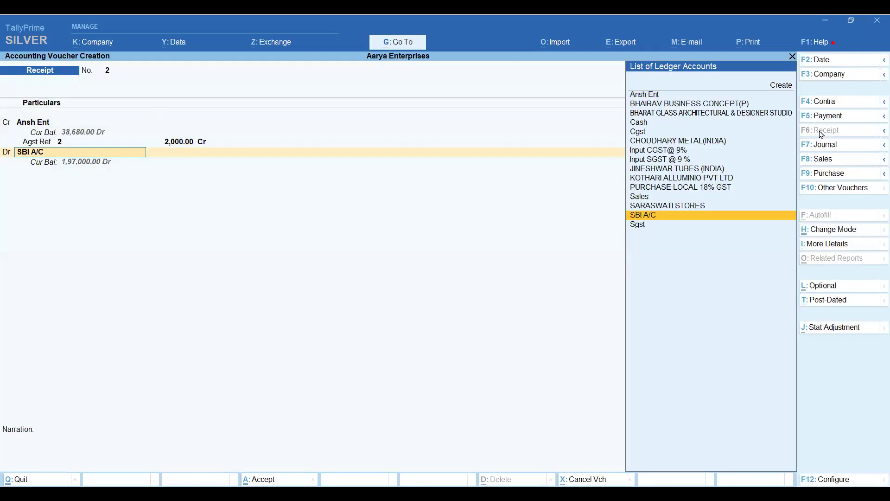
Debit SBI A/C with 2,000 as Cheque/DD dated 2-Apr-23, leave instrument number and bank blank, and save the receipt.
{"action": "key", "text": "Return"}
{"action": "key", "text": "Return"}
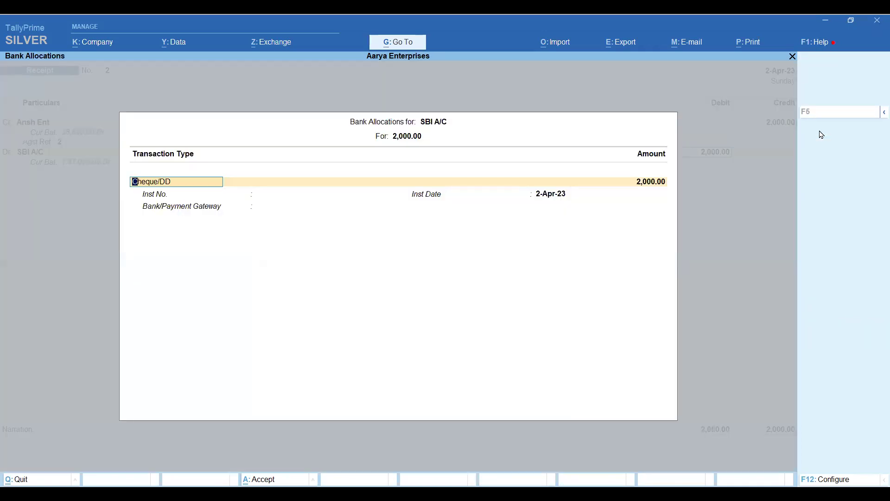
{"action": "key", "text": "Return"}
{"action": "key", "text": "Return"}
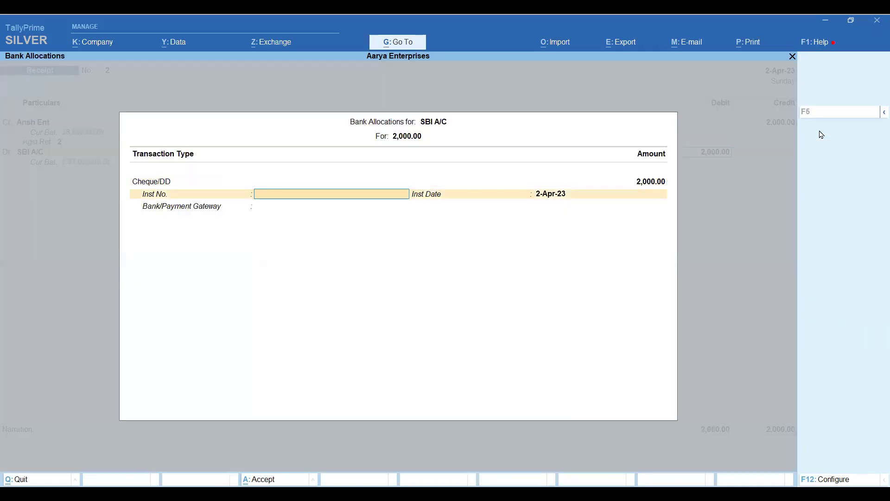
{"action": "key", "text": "Return"}
{"action": "key", "text": "Return"}
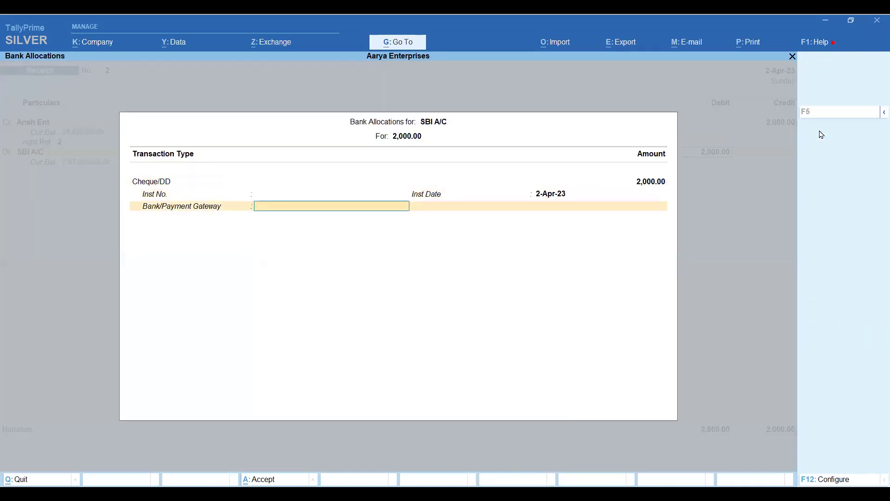
{"action": "key", "text": "Return"}
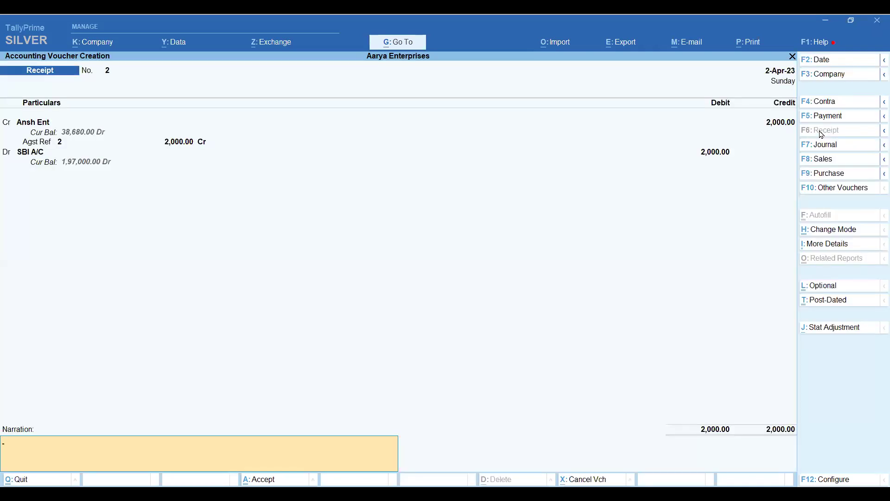
{"action": "key", "text": "Return"}
{"action": "key", "text": "Return"}
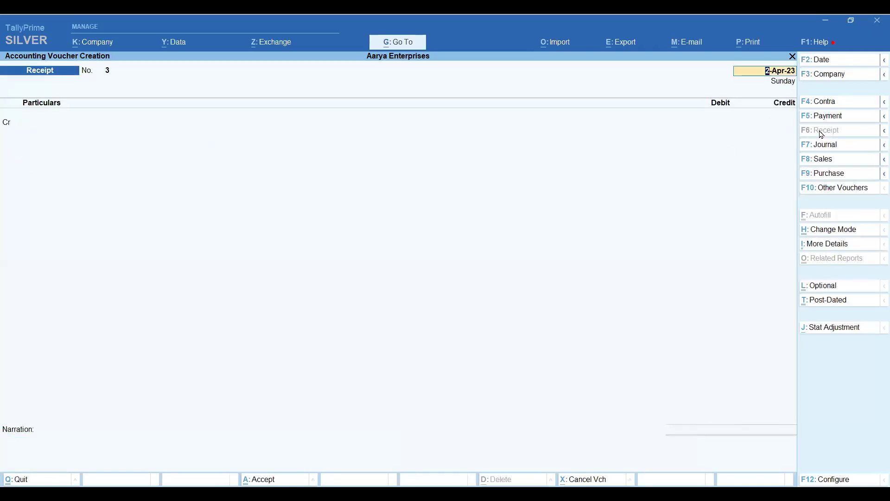
Leave voucher entry and open the cheque deposit slip for SBI A/C from the Banking utilities.
{"action": "key", "text": "BackSpace"}
{"action": "key", "text": "Escape"}
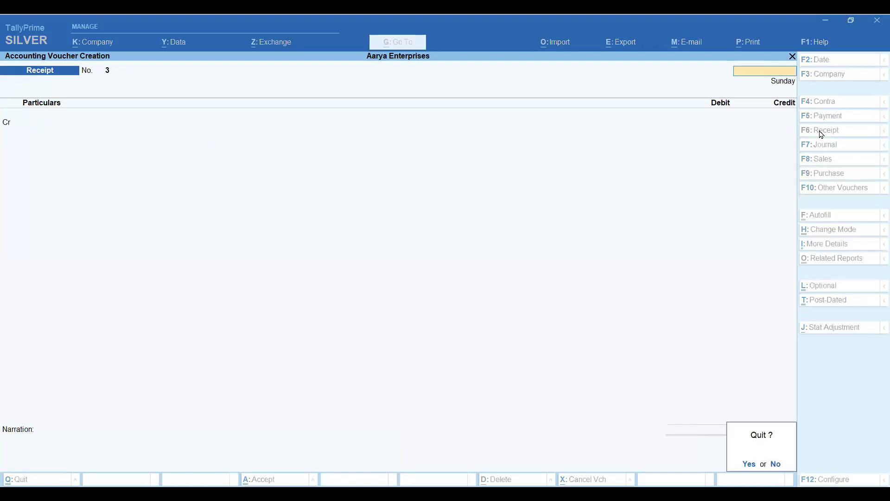
{"action": "key", "text": "Return"}
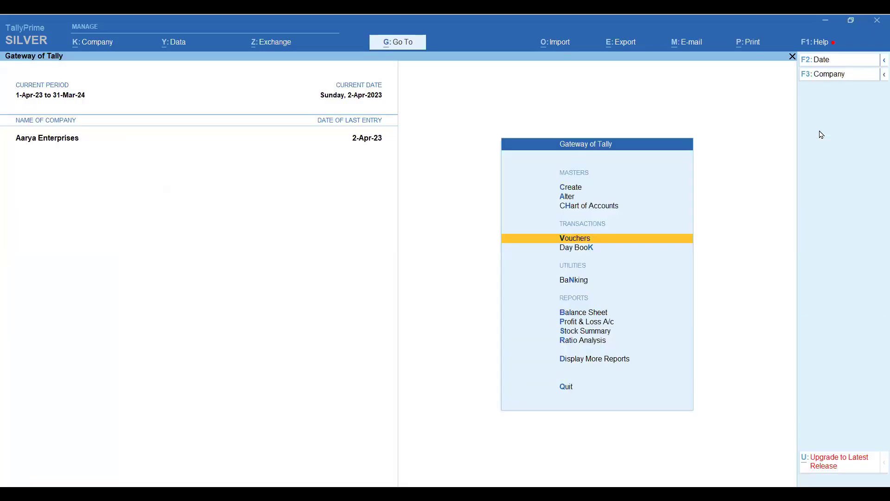
{"action": "key", "text": "n"}
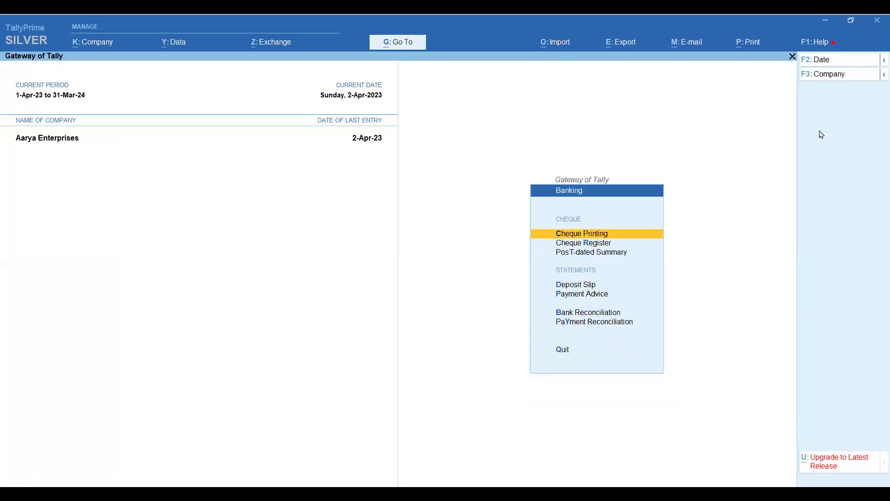
{"action": "key", "text": "Down"}
{"action": "key", "text": "Down"}
{"action": "key", "text": "Down"}
{"action": "key", "text": "Down"}
{"action": "key", "text": "Up"}
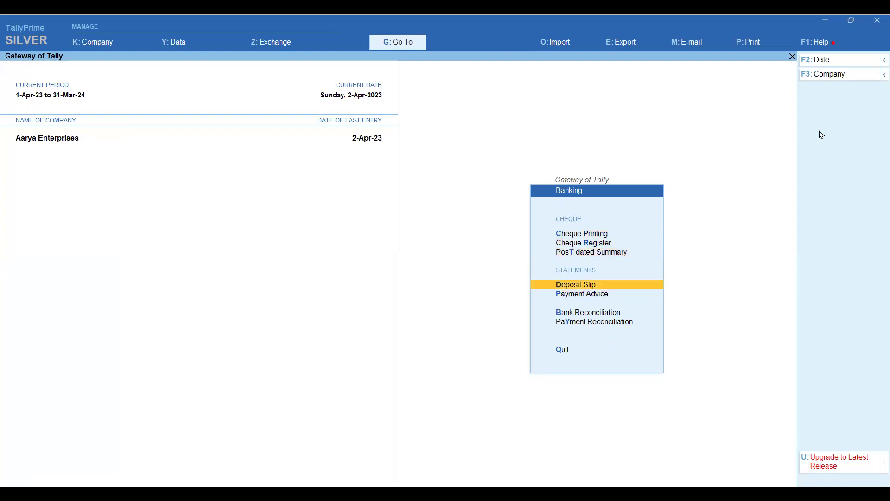
{"action": "key", "text": "Return"}
{"action": "key", "text": "Return"}
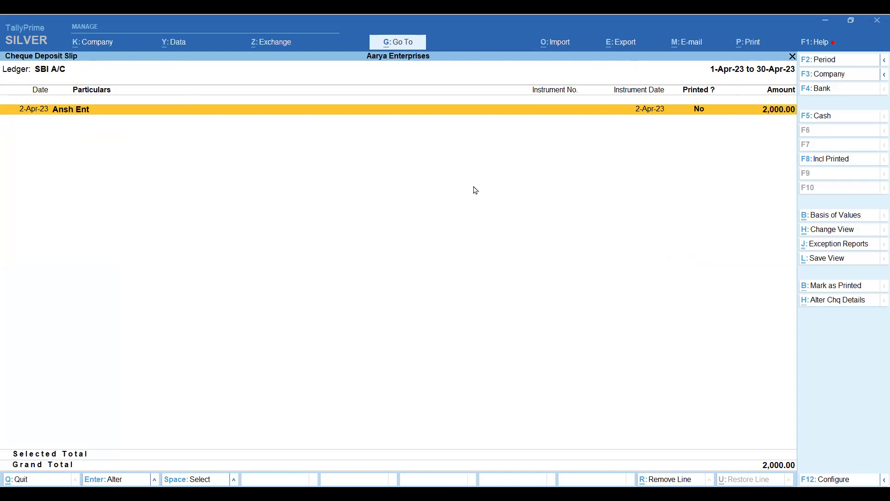
Examine the cash deposit slip for SBI A/C, switch back to the cheque slip and return to Banking.
{"action": "left_click", "coordinate": [829, 117]}
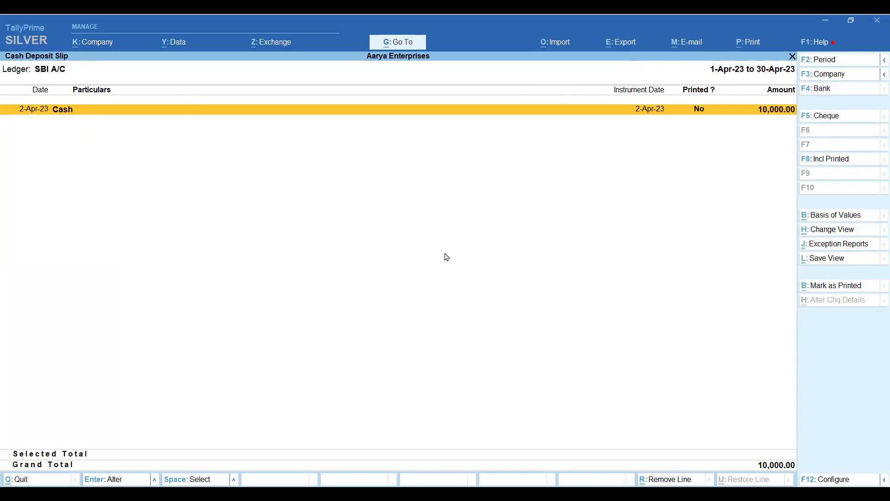
{"action": "left_click", "coordinate": [823, 120]}
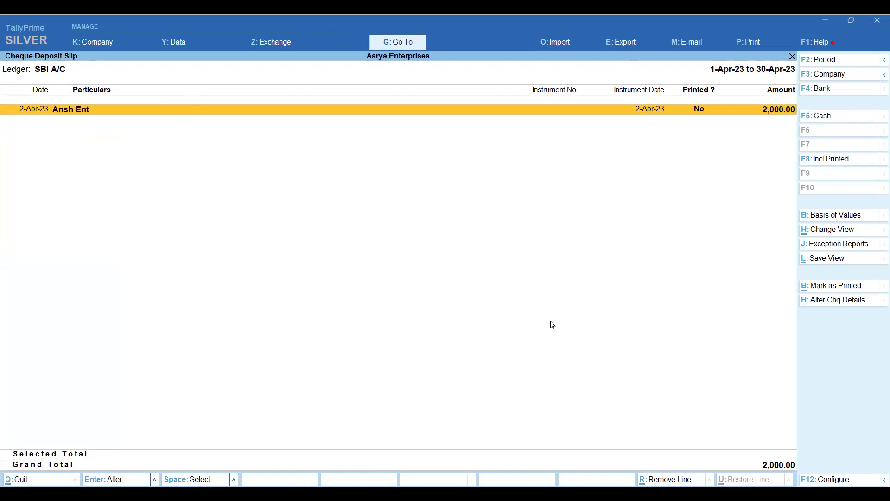
{"action": "key", "text": "Escape"}
{"action": "key", "text": "Escape"}
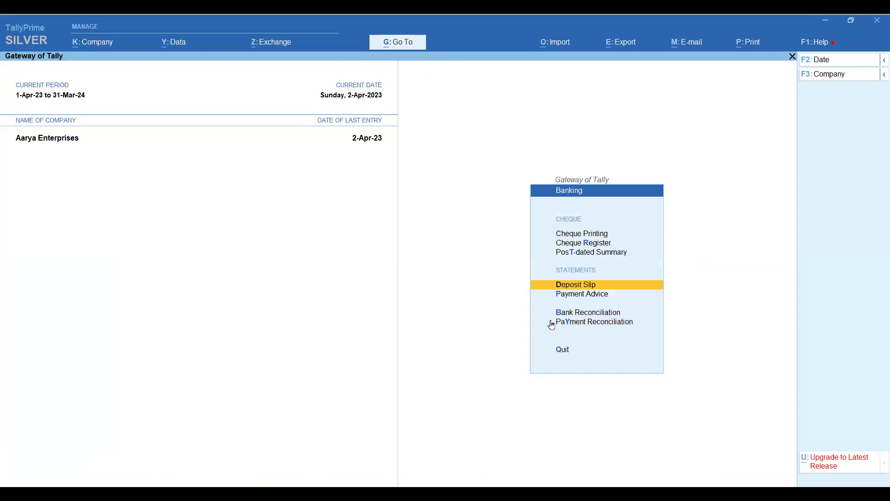
{"action": "key", "text": "Down"}
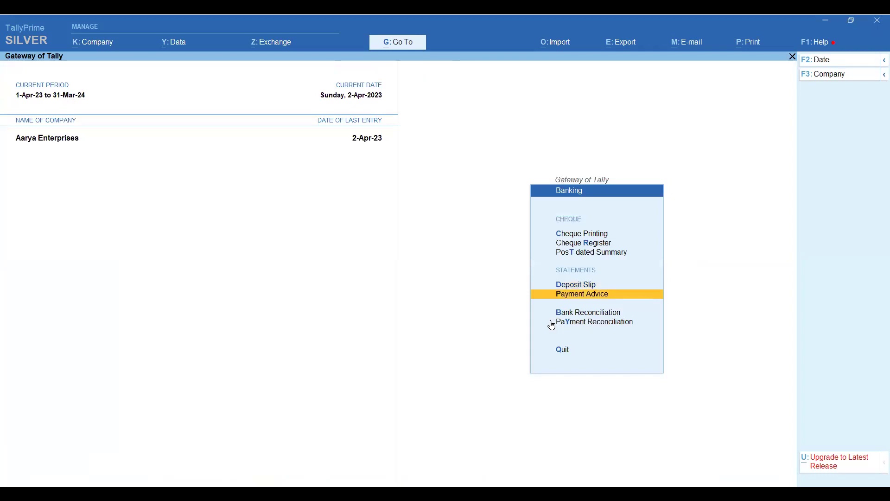
{"action": "key", "text": "Return"}
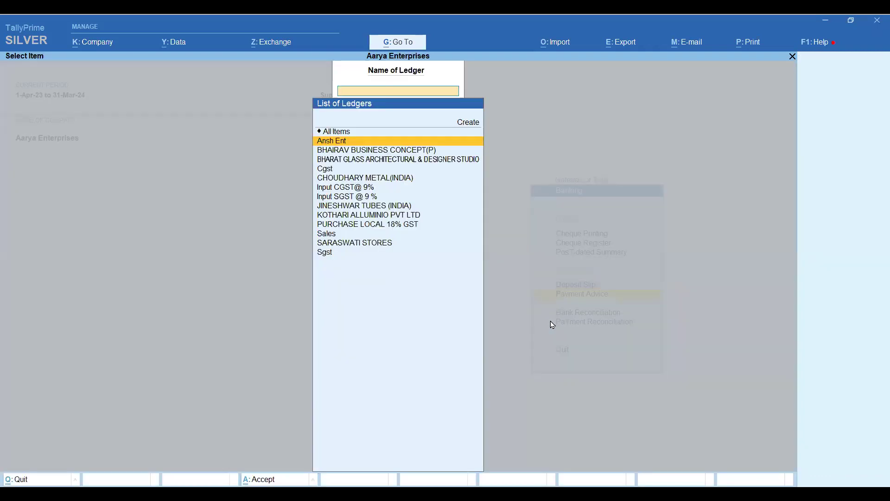
{"action": "key", "text": "Escape"}
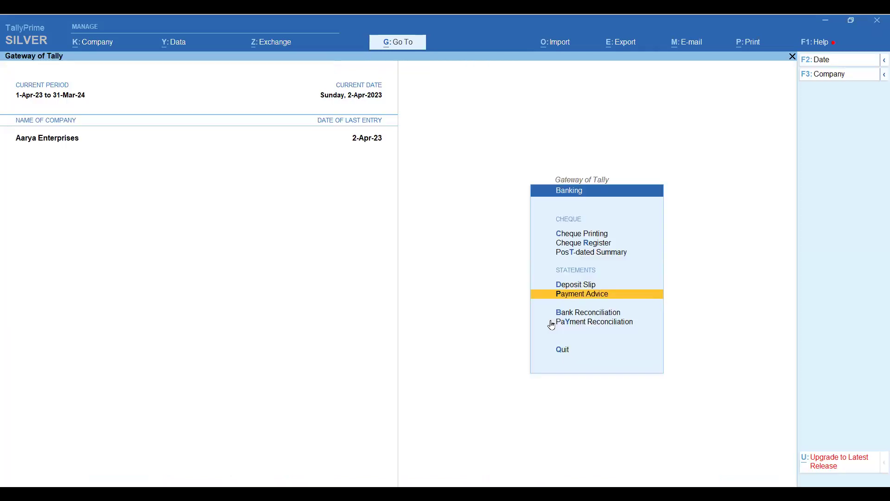
{"action": "key", "text": "Escape"}
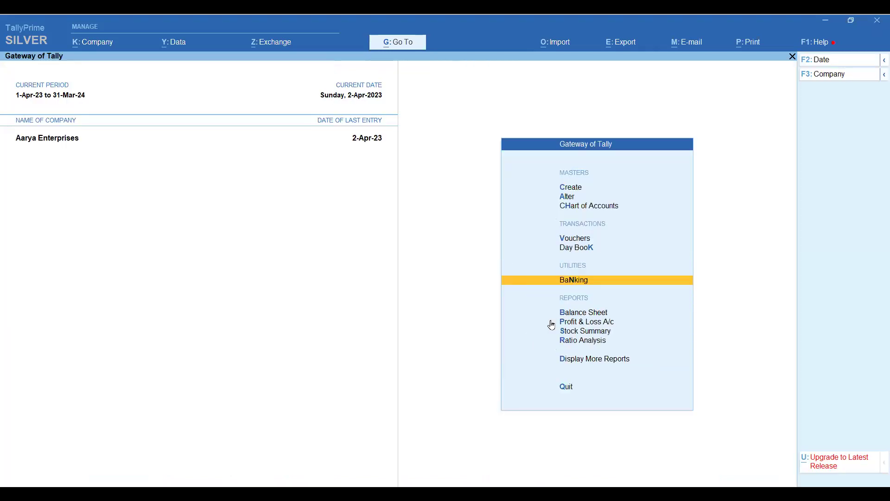
Open the Payment Advice report in Banking for the Ansh Ent ledger.
{"action": "key", "text": "Return"}
{"action": "key", "text": "Down"}
{"action": "key", "text": "Down"}
{"action": "key", "text": "Down"}
{"action": "key", "text": "Down"}
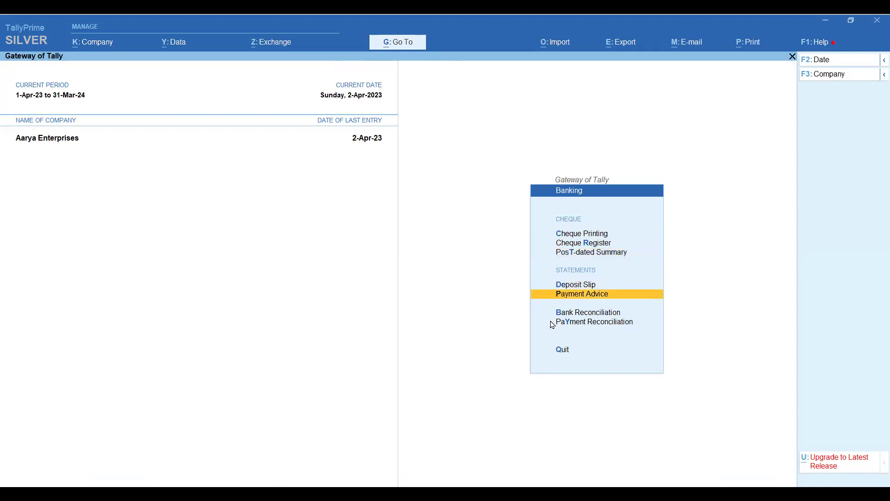
{"action": "key", "text": "Return"}
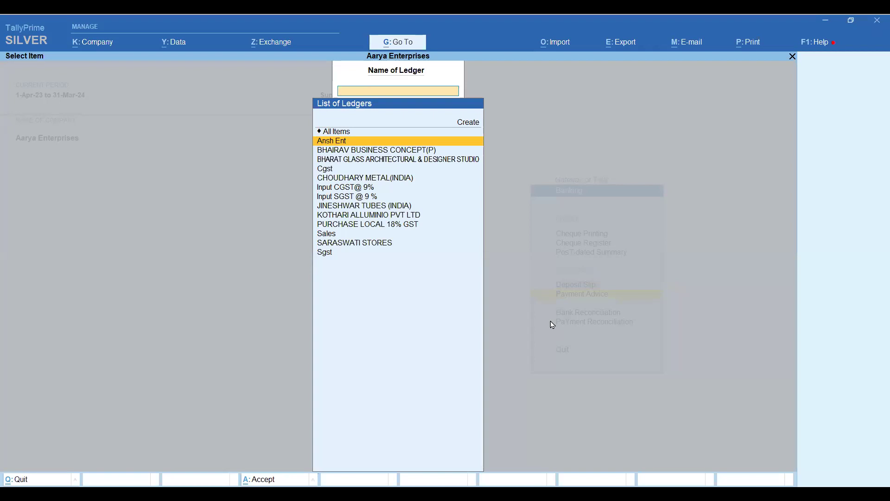
{"action": "key", "text": "Return"}
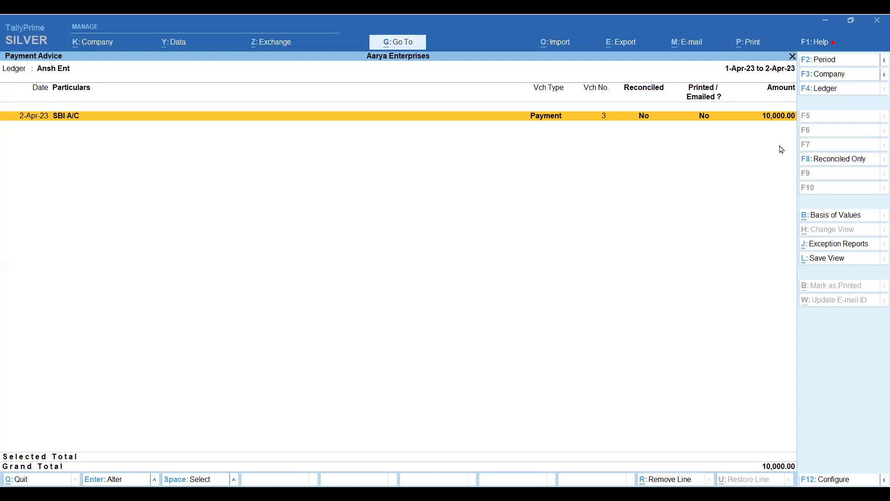
Preview the printout of the Ansh Ent payment advice, then close the preview.
{"action": "left_click", "coordinate": [756, 49]}
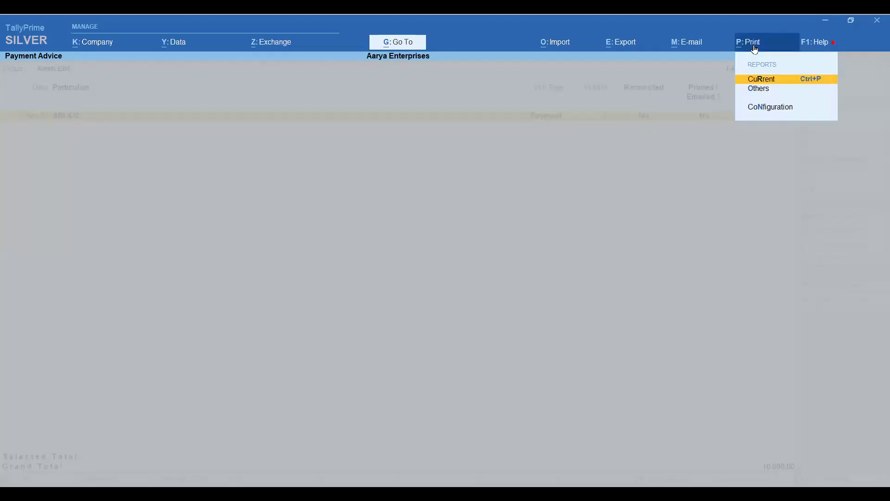
{"action": "left_click", "coordinate": [767, 83]}
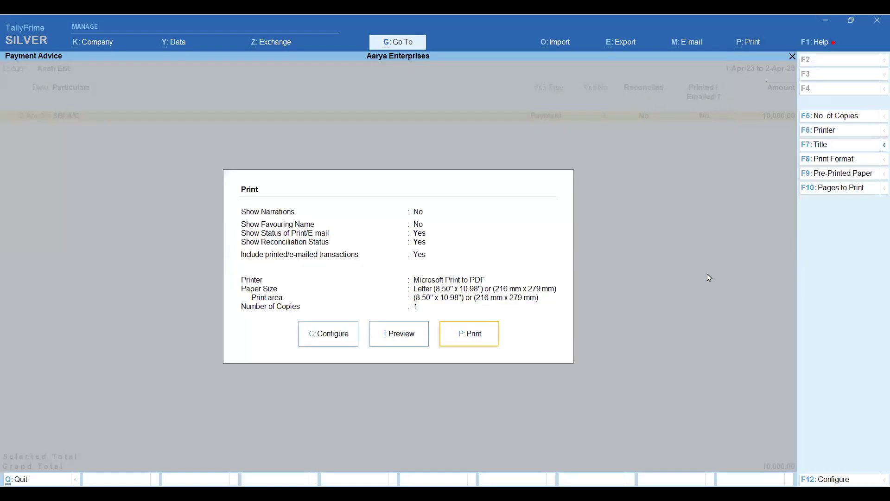
{"action": "left_click", "coordinate": [395, 339]}
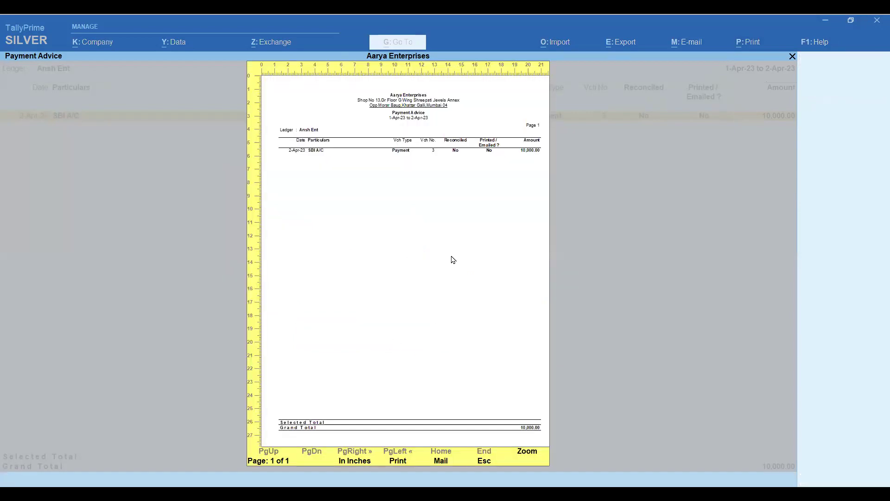
{"action": "key", "text": "Escape"}
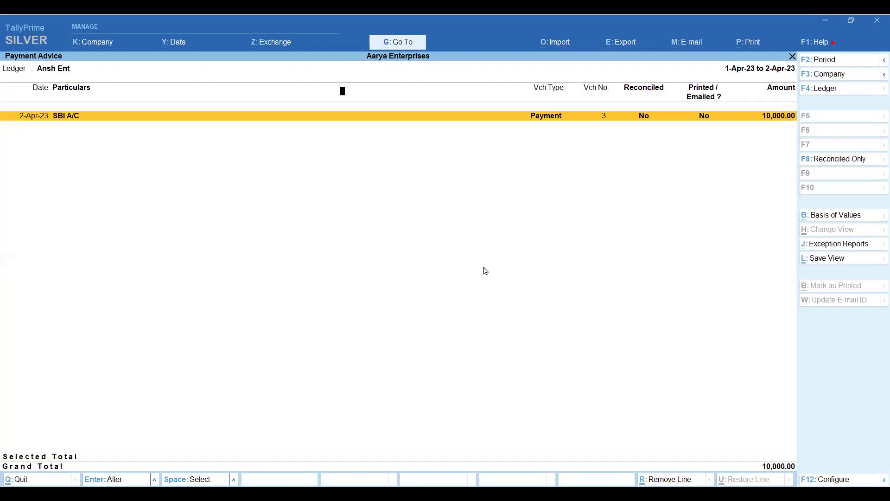
Reopen the Payment Advice report for All Items instead of a single ledger.
{"action": "key", "text": "Escape"}
{"action": "key", "text": "Down"}
{"action": "key", "text": "Up"}
{"action": "key", "text": "Up"}
{"action": "key", "text": "Return"}
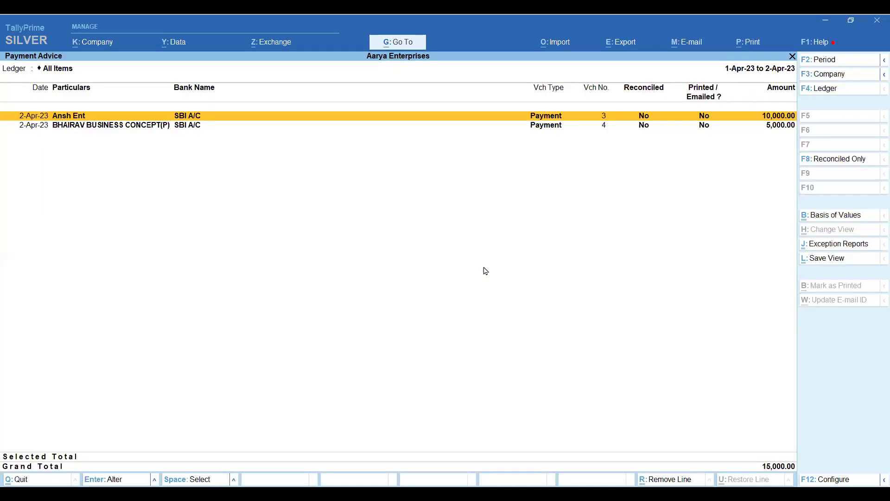
Open the BHAIRAV BUSINESS CONCEPT(P) payment voucher's print settings and set Print Payment Advice to Yes.
{"action": "key", "text": "Down"}
{"action": "key", "text": "Return"}
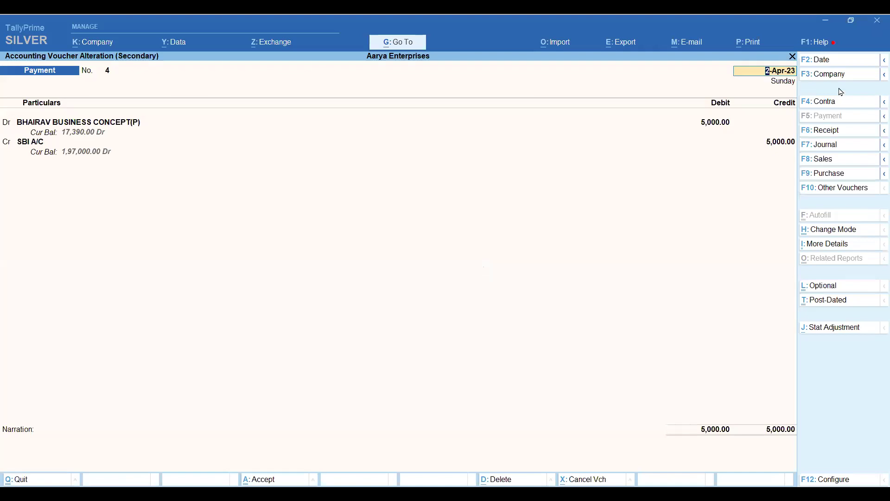
{"action": "left_click", "coordinate": [756, 49]}
{"action": "left_click", "coordinate": [763, 81]}
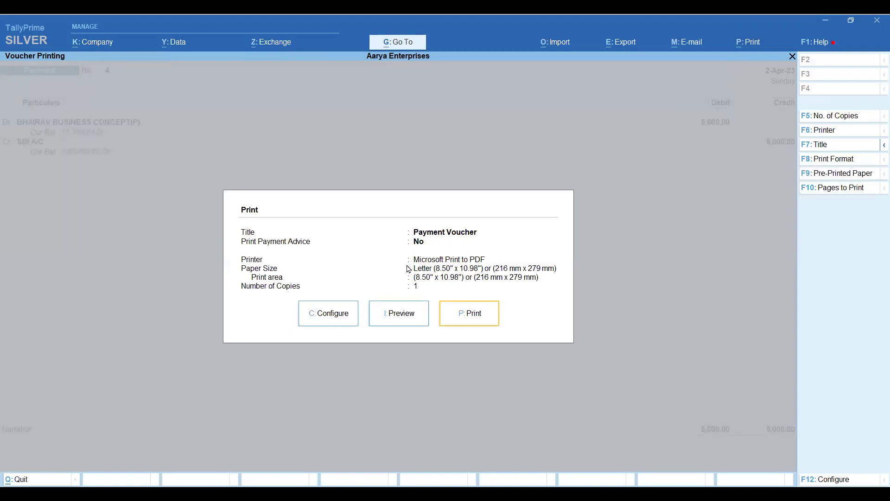
{"action": "left_click", "coordinate": [338, 322]}
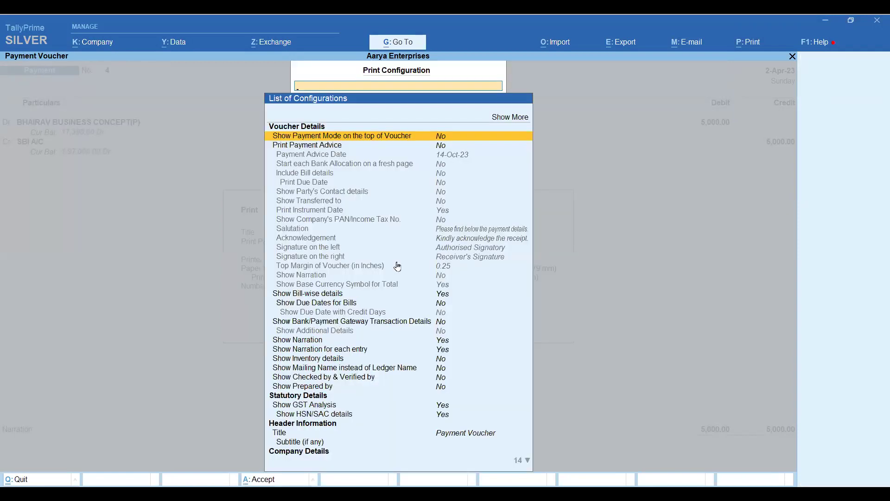
{"action": "left_click", "coordinate": [445, 148]}
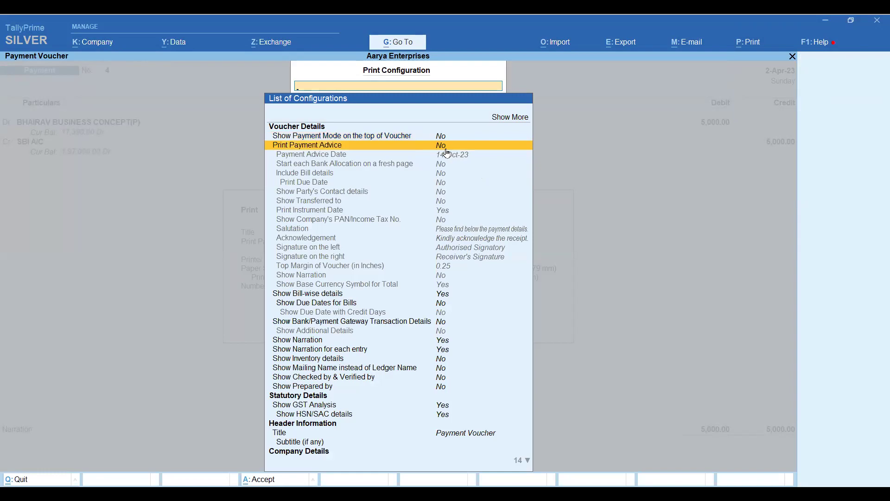
{"action": "type", "text": "Y"}
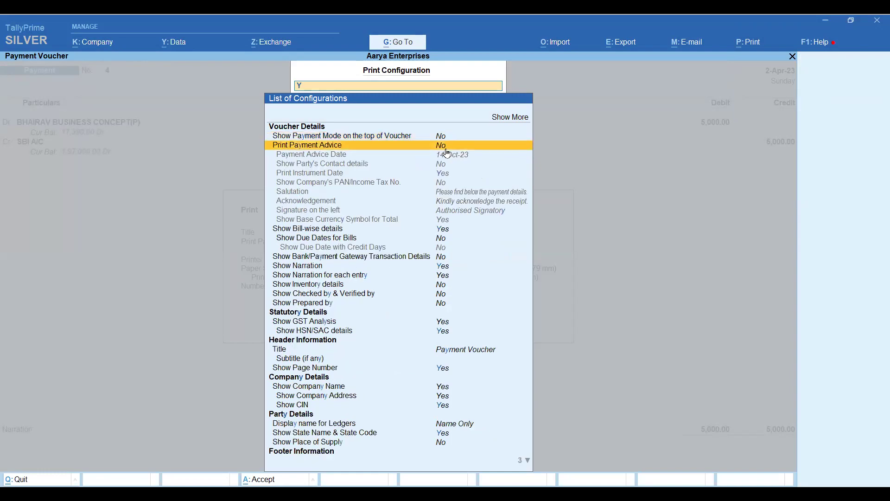
{"action": "key", "text": "Return"}
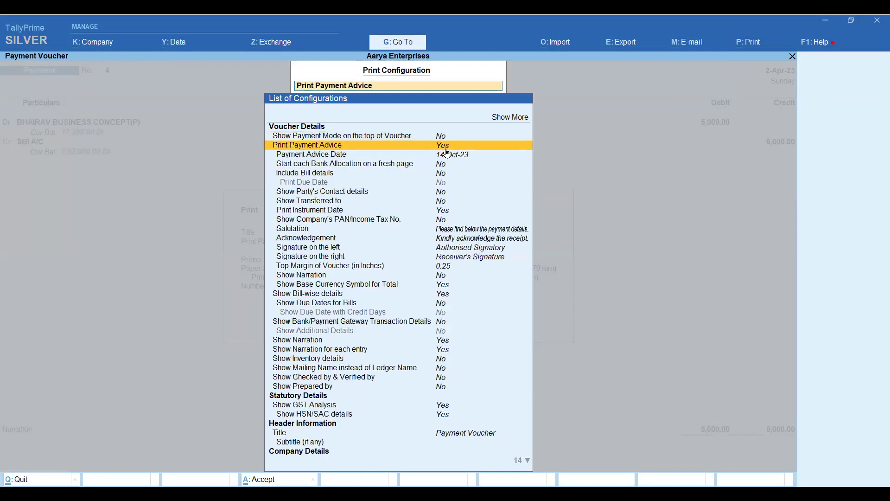
{"action": "key", "text": "Escape"}
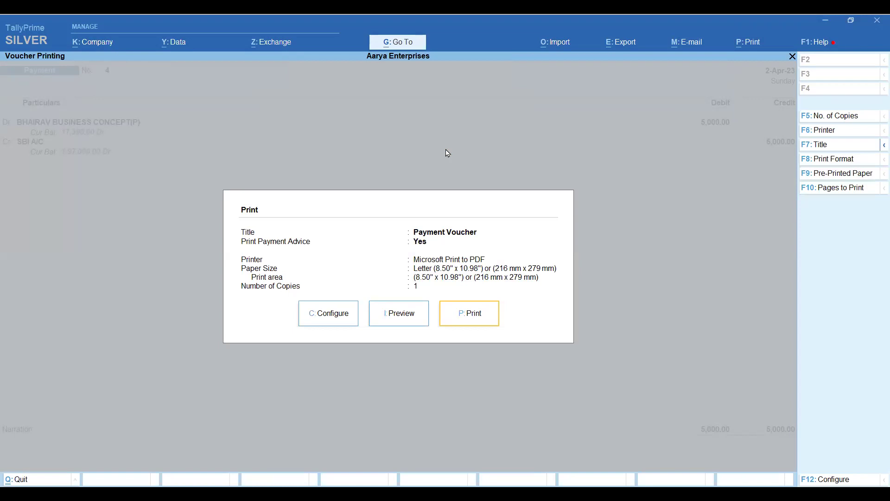
Preview the payment advice for the BHAIRAV BUSINESS CONCEPT(P) voucher, then close the preview and voucher and return to Banking.
{"action": "left_click", "coordinate": [404, 320]}
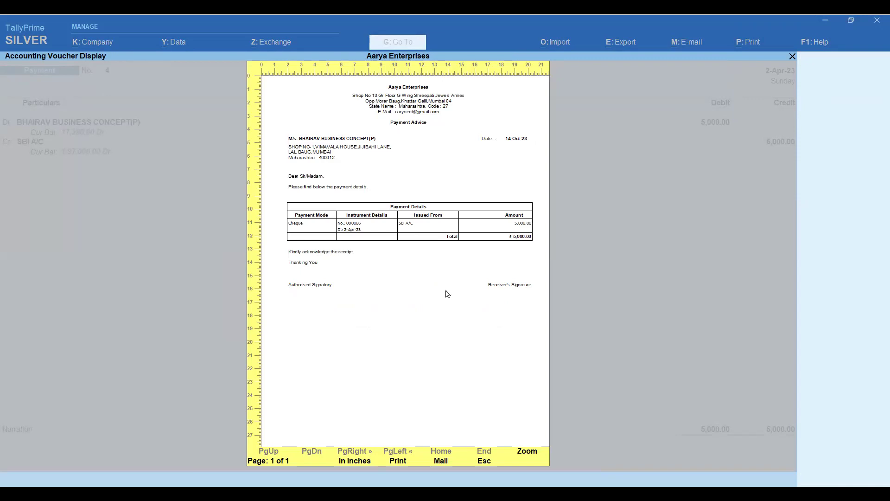
{"action": "key", "text": "Escape"}
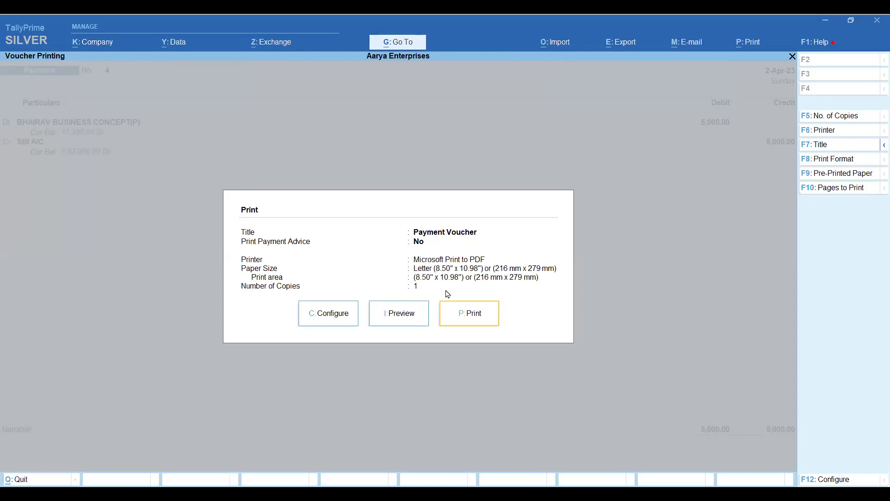
{"action": "key", "text": "Escape"}
{"action": "key", "text": "Escape"}
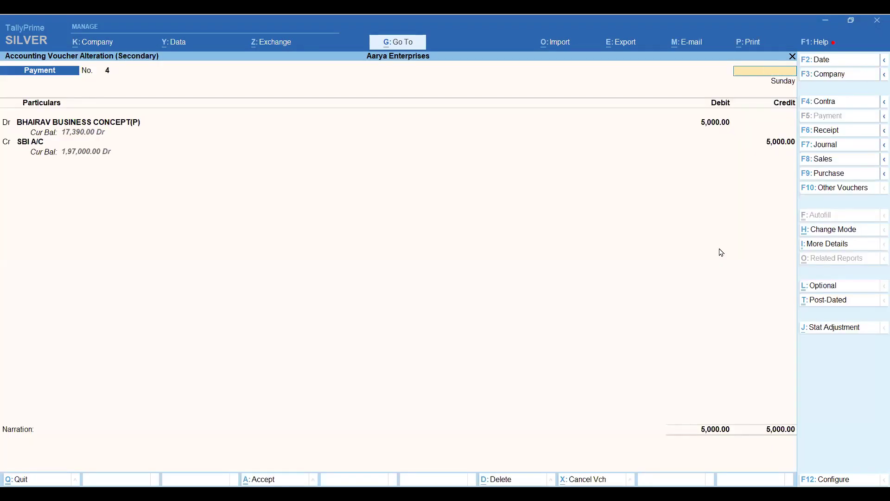
{"action": "key", "text": "Escape"}
{"action": "key", "text": "y"}
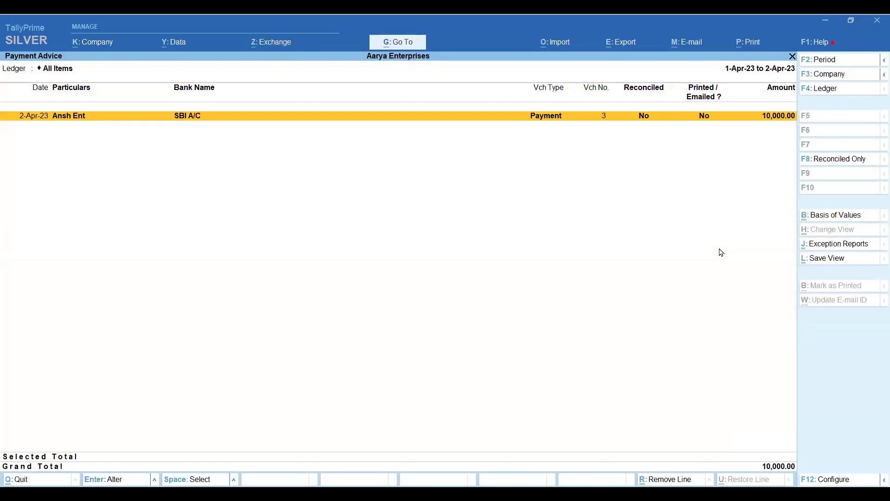
{"action": "key", "text": "Escape"}
{"action": "key", "text": "Escape"}
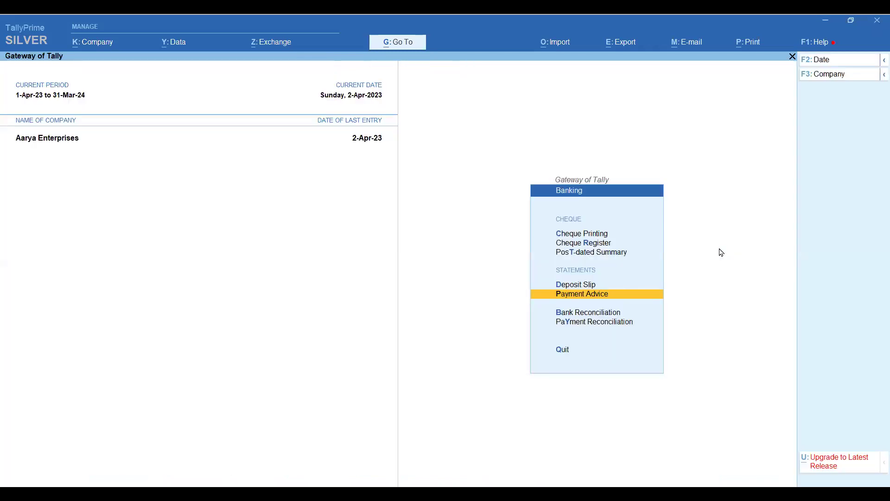
Open Bank Reconciliation for SBI A/C and enter 5-Apr-23 as the bank date of the Ansh Ent payment, cheque 000005.
{"action": "key", "text": "Down"}
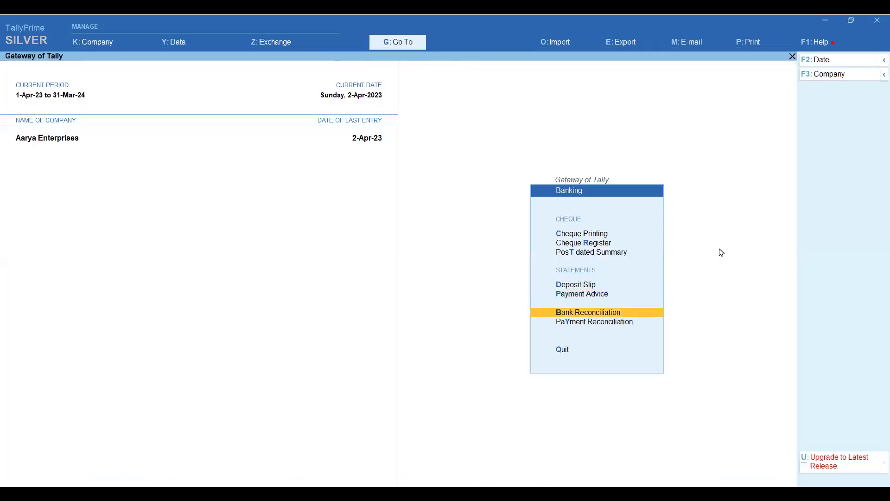
{"action": "key", "text": "Return"}
{"action": "key", "text": "Return"}
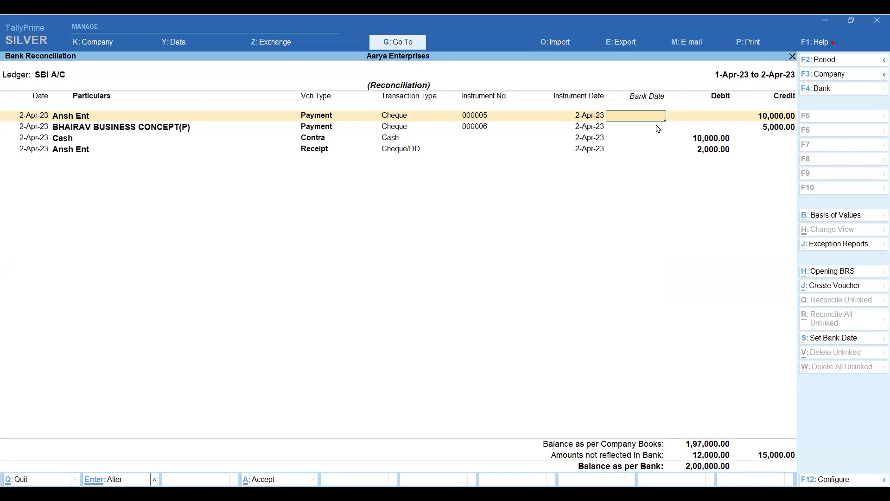
{"action": "type", "text": "5.04.23"}
{"action": "key", "text": "Return"}
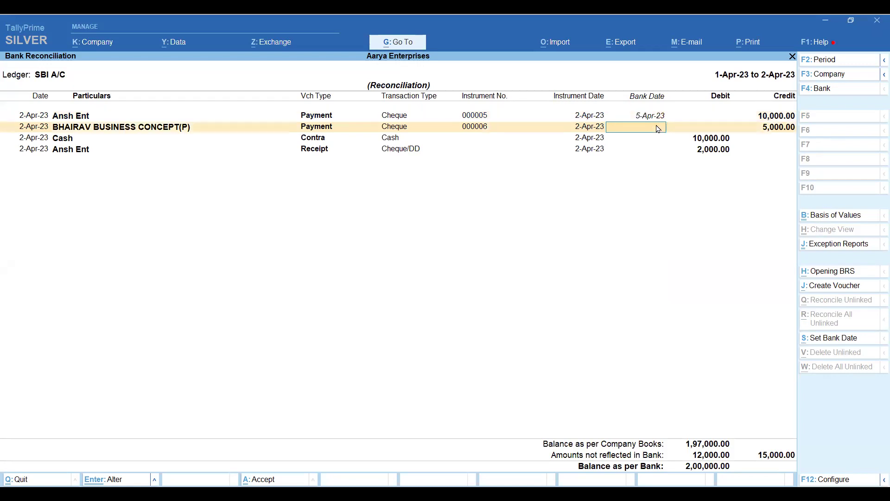
Set the reconciliation's basis of values to include reconciled transactions.
{"action": "left_click", "coordinate": [823, 221]}
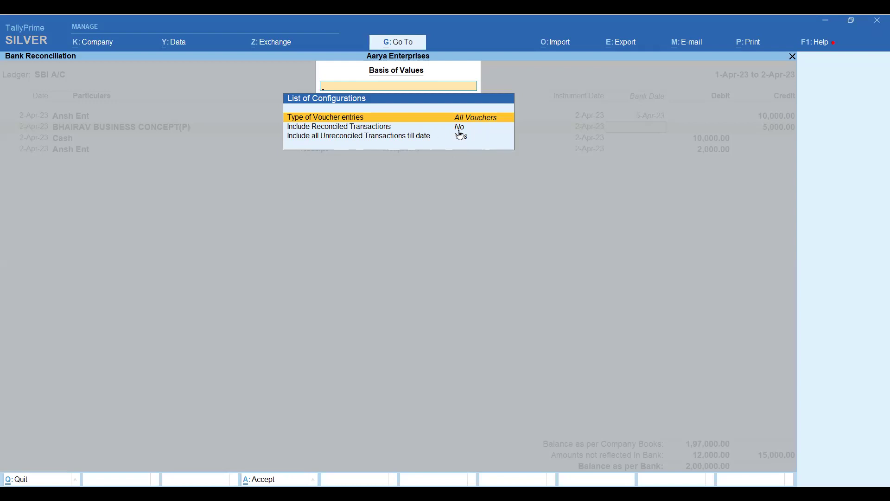
{"action": "key", "text": "Down"}
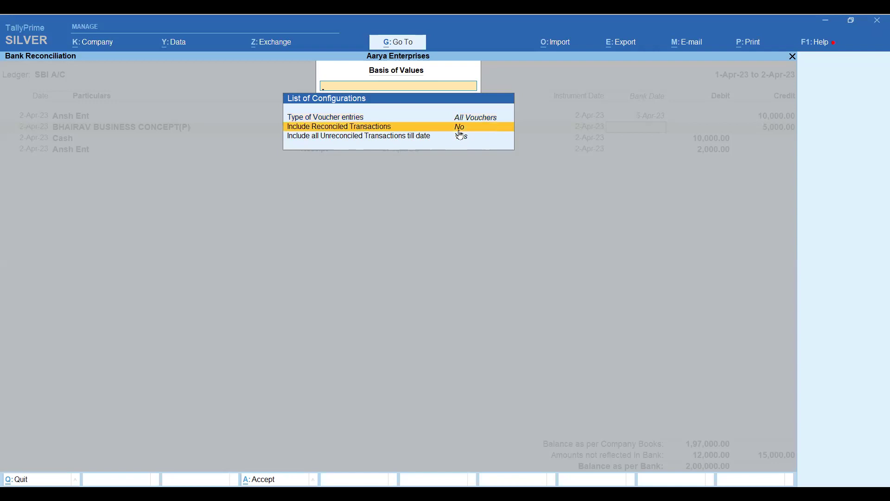
{"action": "key", "text": "Return"}
{"action": "key", "text": "ctrl+a"}
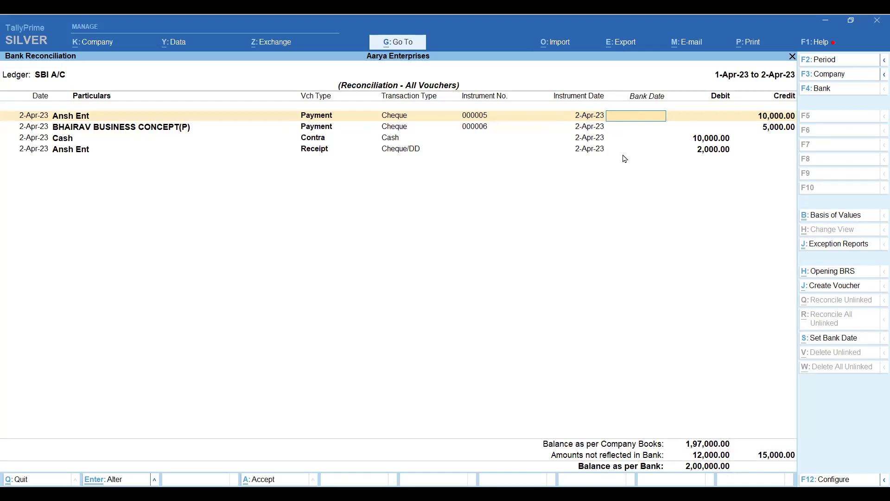
Re-enter bank date 5-Apr-23 for the 10,000 Ansh Ent cheque payment and leave the reconciliation.
{"action": "type", "text": "5-4-23"}
{"action": "key", "text": "Return"}
{"action": "key", "text": "Escape"}
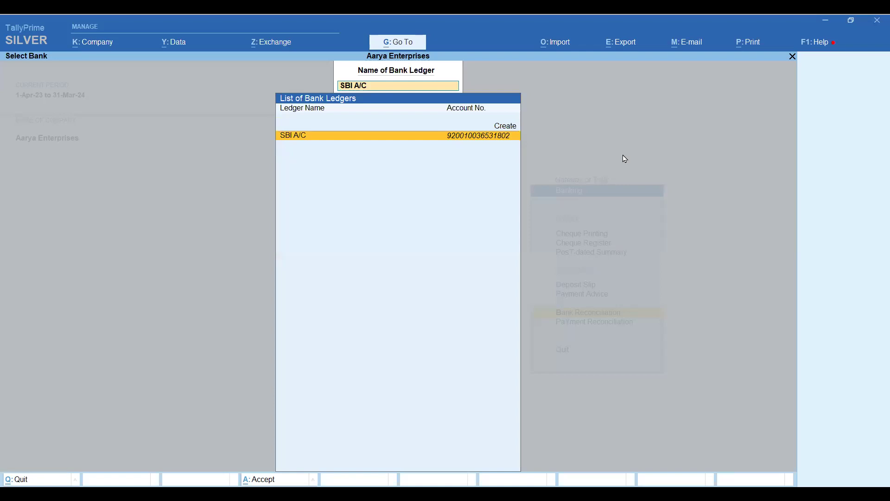
Reopen the SBI A/C reconciliation with reconciled transactions included to check the bank date, then return to the Gateway of Tally.
{"action": "key", "text": "Return"}
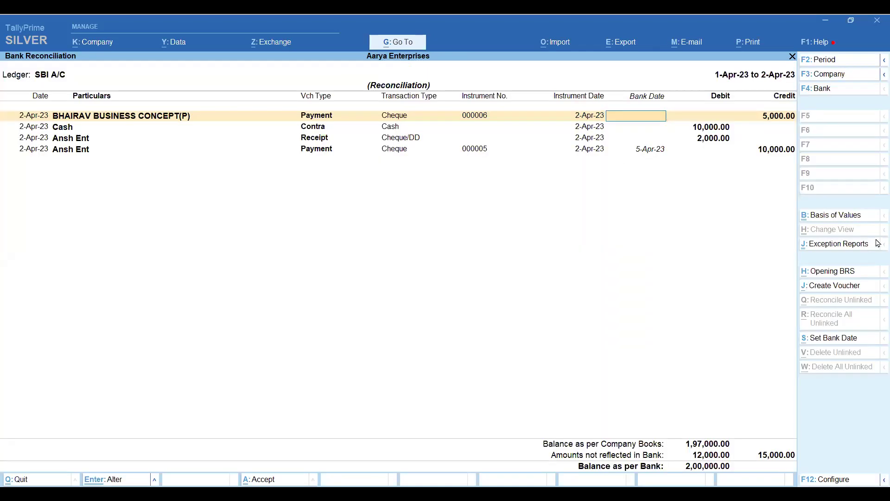
{"action": "left_click", "coordinate": [833, 216]}
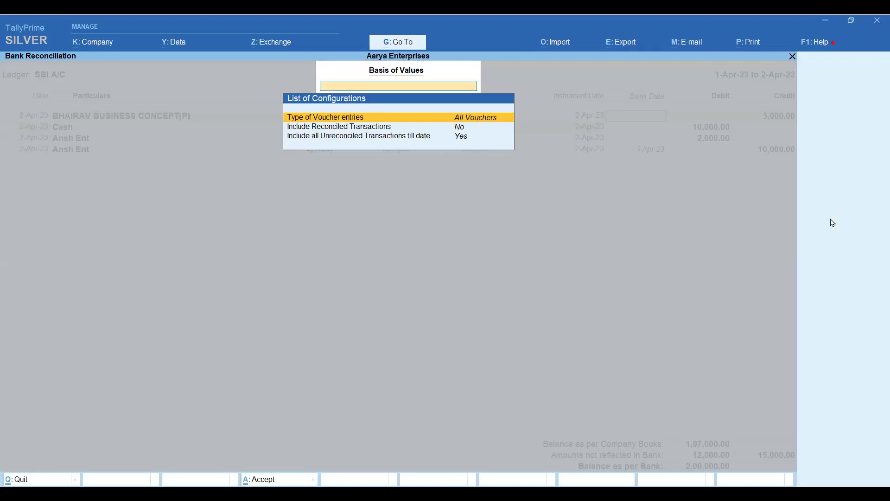
{"action": "left_click", "coordinate": [460, 132]}
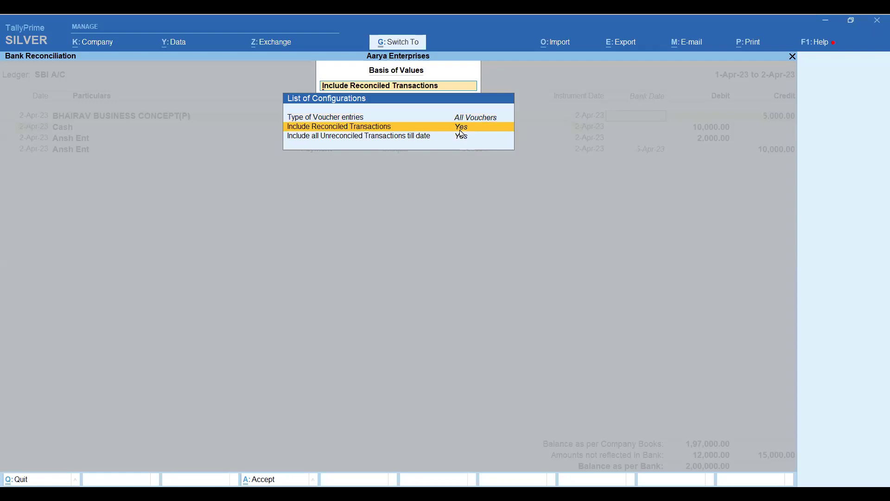
{"action": "key", "text": "ctrl+a"}
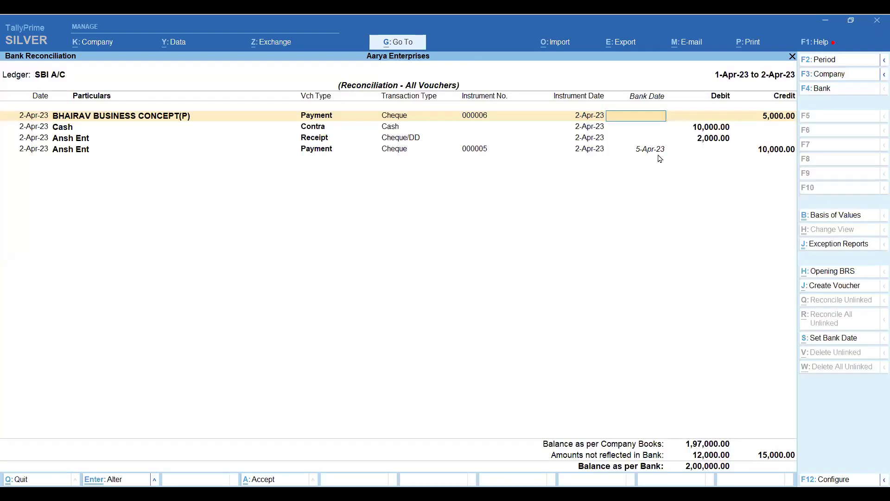
{"action": "key", "text": "Escape"}
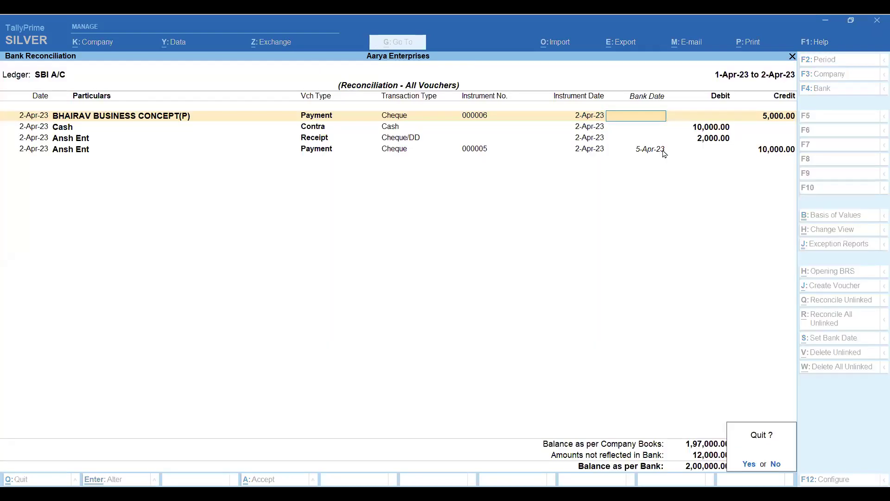
{"action": "key", "text": "Return"}
{"action": "key", "text": "Escape"}
{"action": "key", "text": "Escape"}
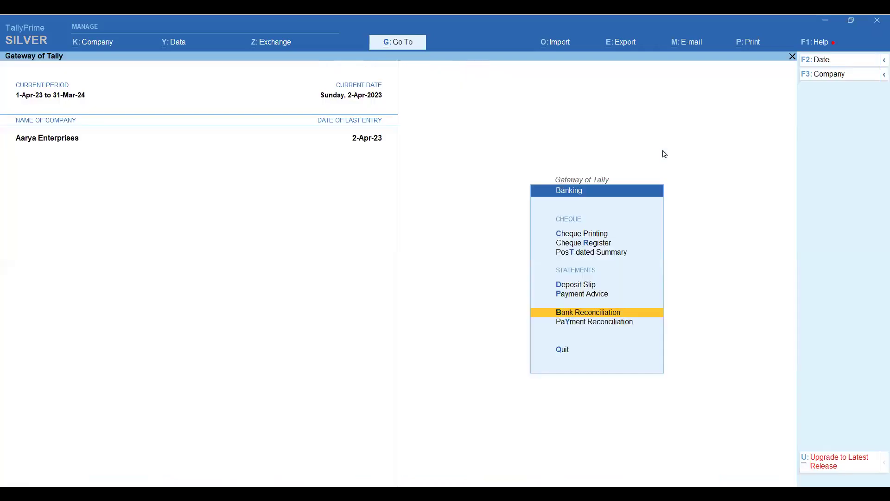
{"action": "key", "text": "Escape"}
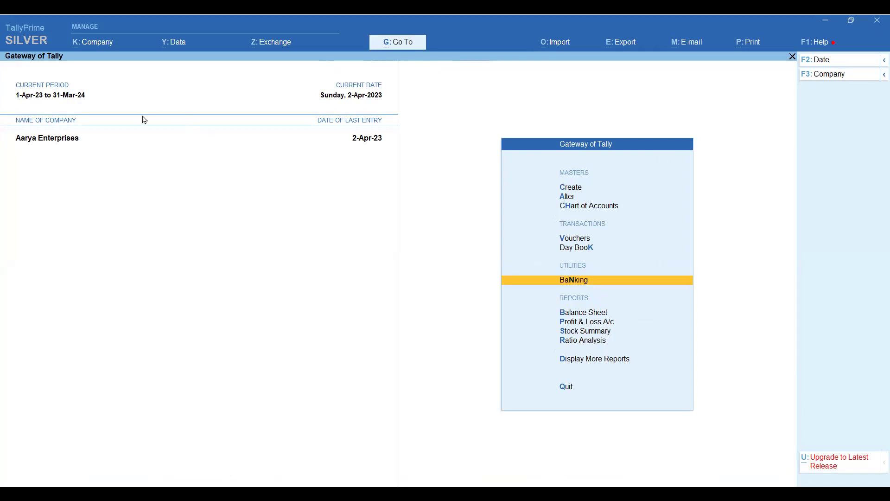
Open the company features and bring up the merchant profiles for payment requests by payment link/QR code.
{"action": "left_click", "coordinate": [101, 48]}
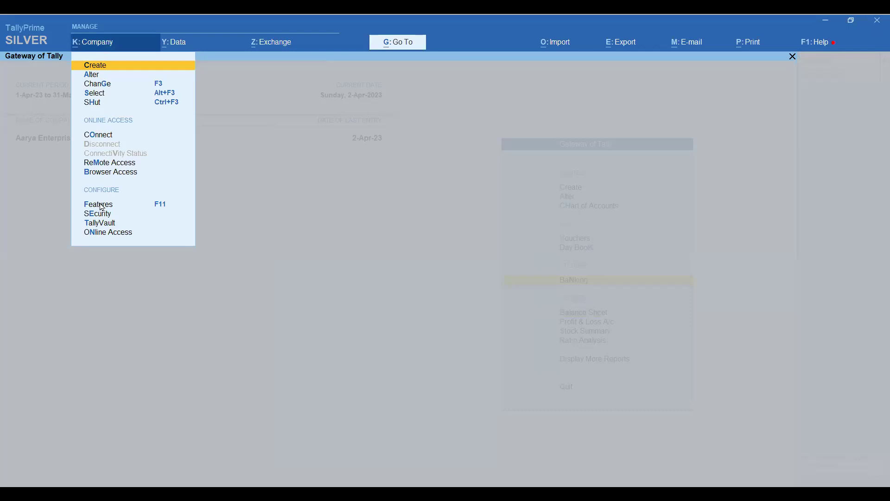
{"action": "left_click", "coordinate": [102, 207]}
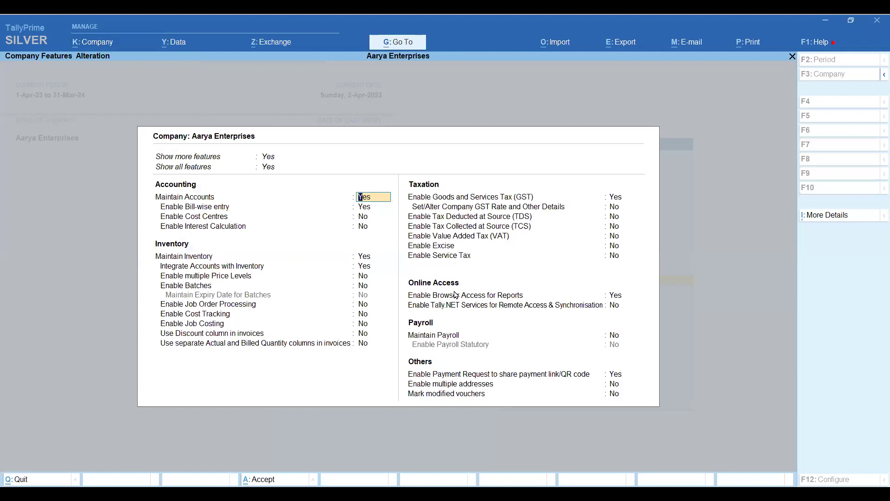
{"action": "left_click", "coordinate": [613, 377]}
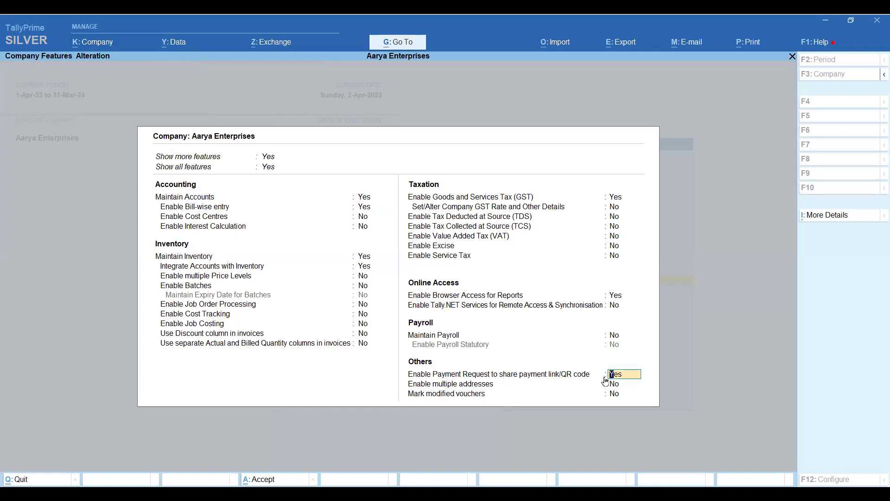
{"action": "key", "text": "Return"}
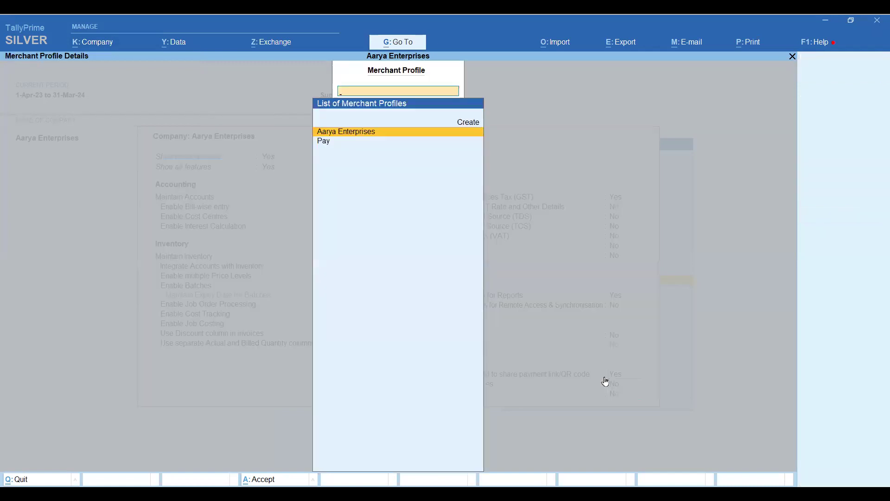
{"action": "key", "text": "Up"}
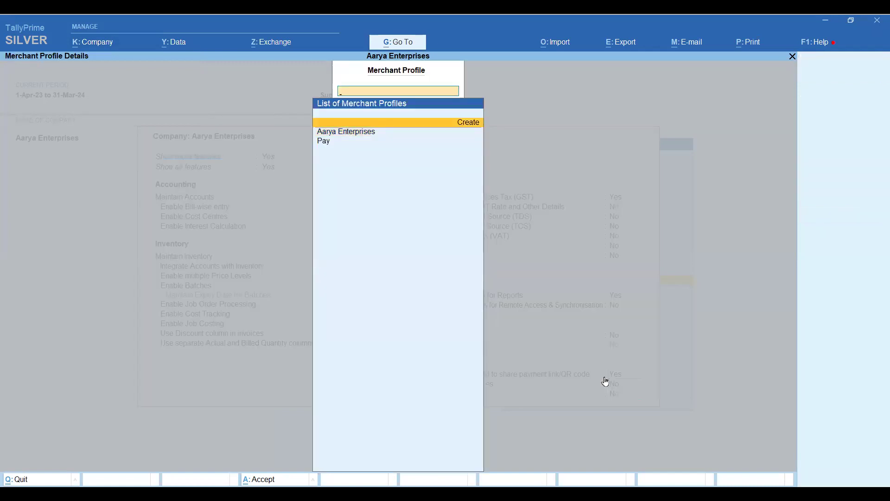
{"action": "key", "text": "Return"}
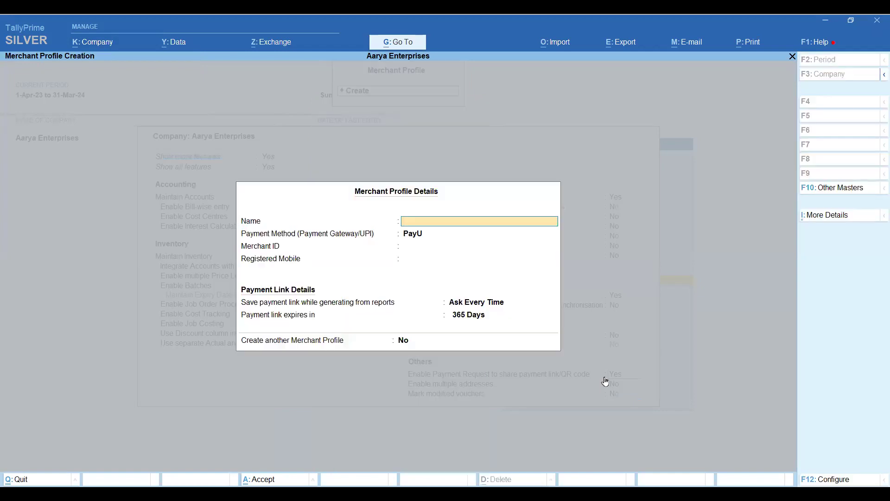
{"action": "type", "text": "Ss"}
{"action": "key", "text": "Return"}
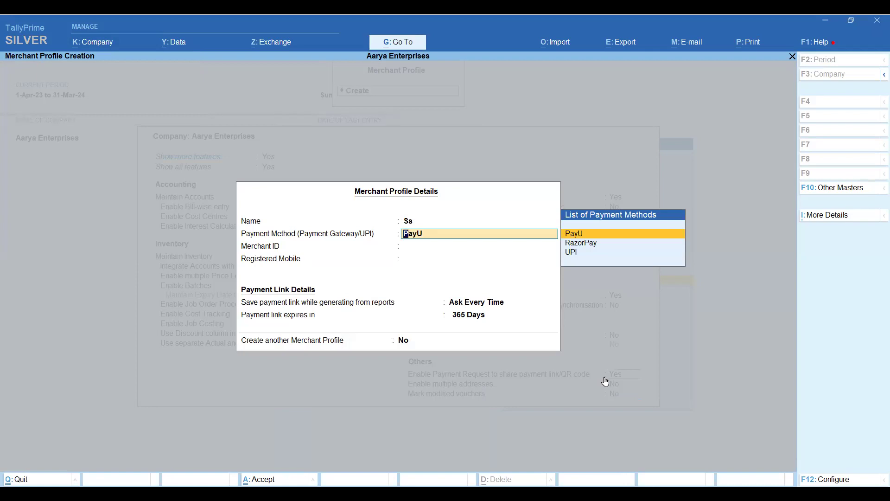
{"action": "key", "text": "BackSpace"}
{"action": "key", "text": "Escape"}
{"action": "key", "text": "y"}
Open the existing Aarya Enterprises merchant profile and review its UPI payment method, UPI ID and merchant name.
{"action": "key", "text": "Down"}
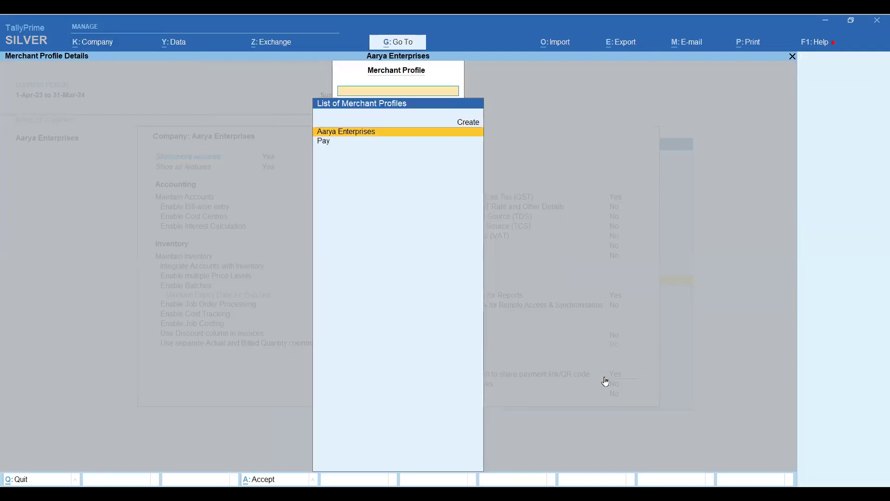
{"action": "key", "text": "Return"}
{"action": "key", "text": "Return"}
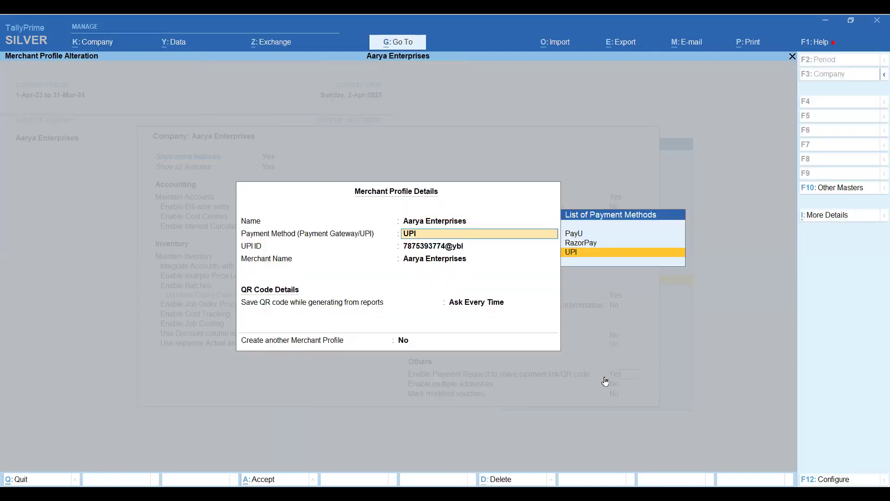
{"action": "key", "text": "Return"}
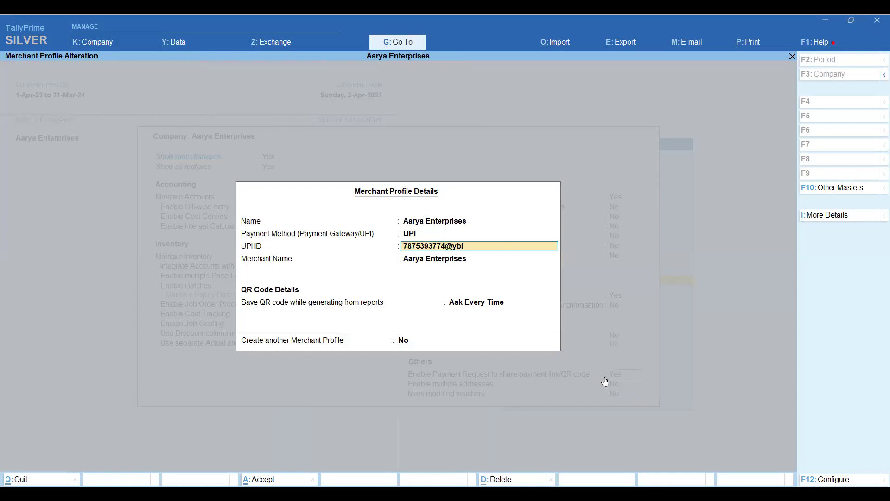
{"action": "key", "text": "Return"}
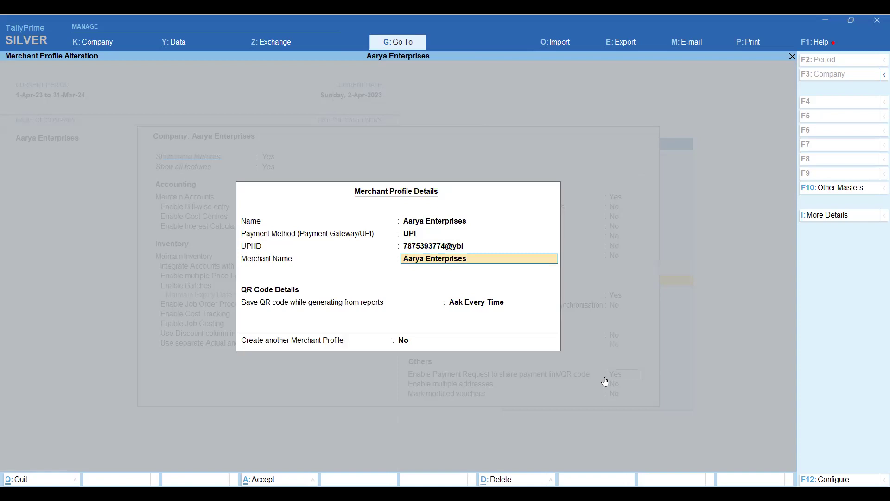
{"action": "key", "text": "Return"}
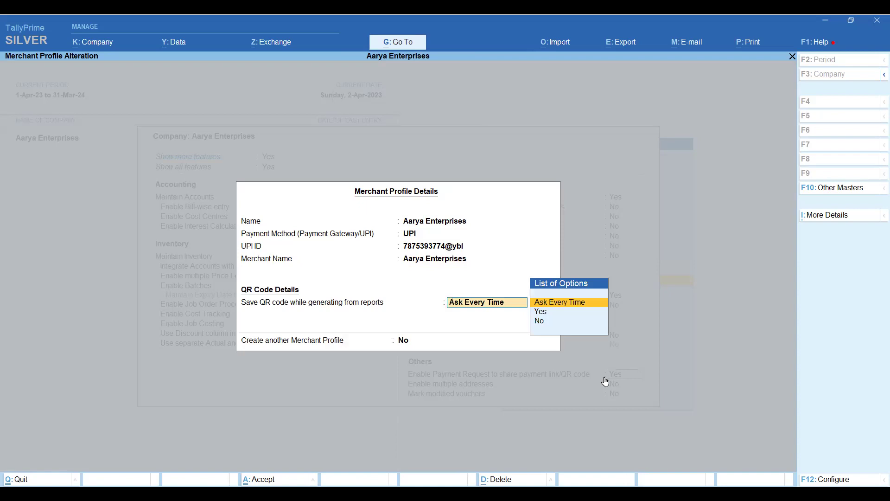
Accept the profile's payment link/QR code configuration, save the profile with Ask Every Time for saving QR codes, and return to the Gateway of Tally.
{"action": "left_click", "coordinate": [833, 481]}
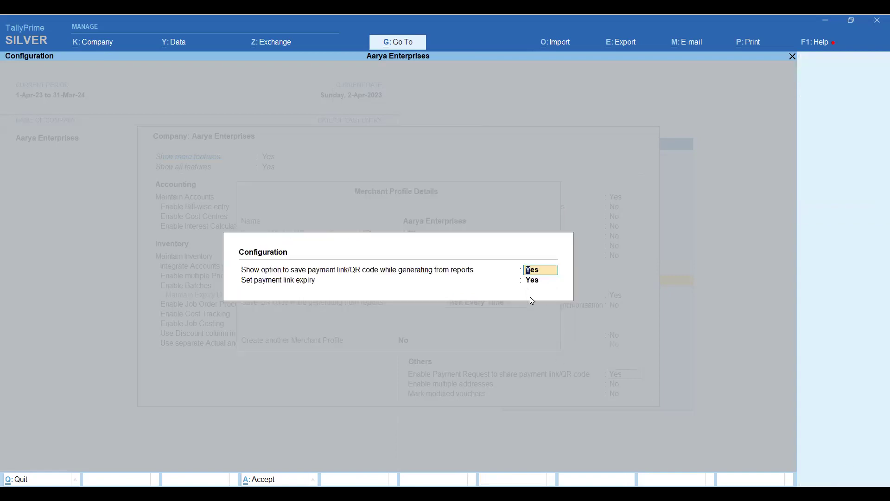
{"action": "key", "text": "ctrl+a"}
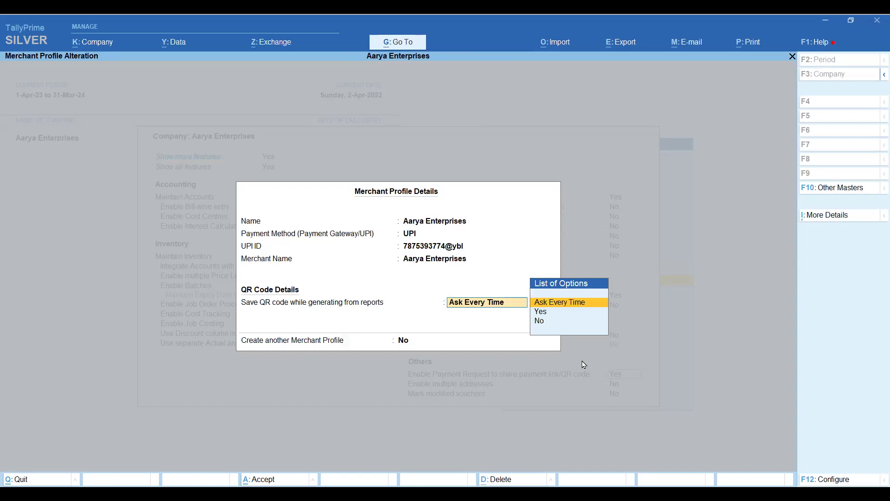
{"action": "key", "text": "Return"}
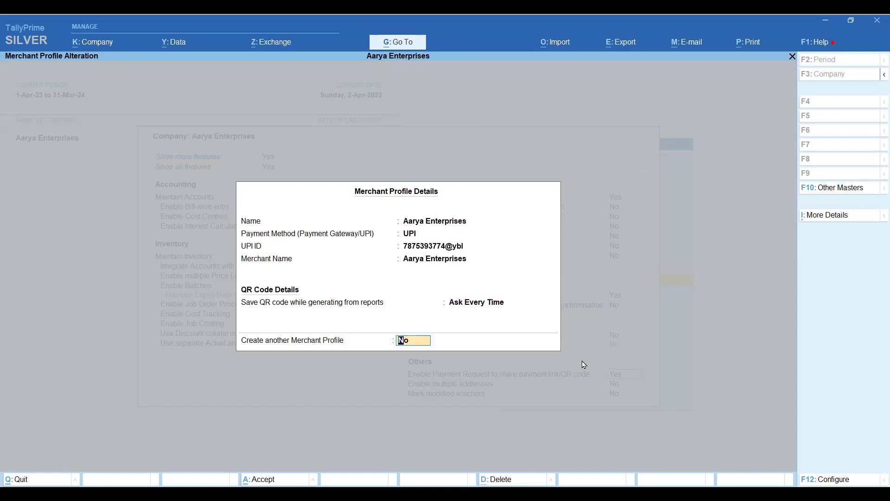
{"action": "key", "text": "Return"}
{"action": "key", "text": "Return"}
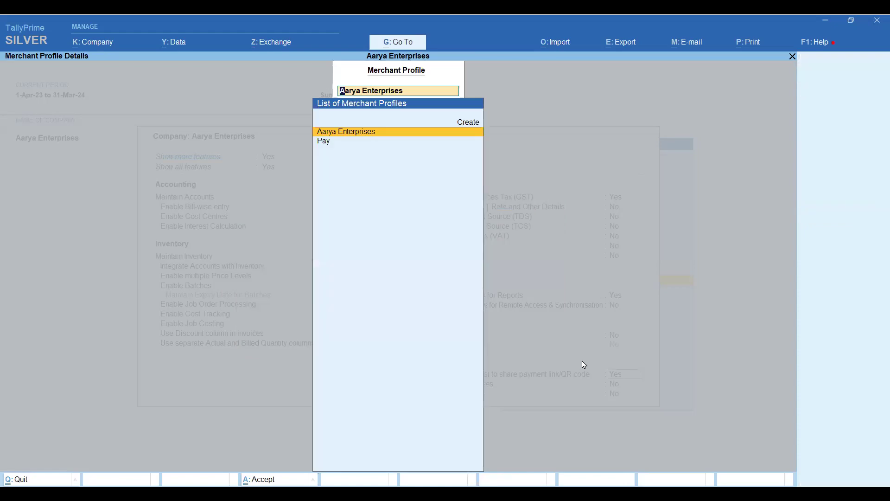
{"action": "key", "text": "Escape"}
{"action": "key", "text": "ctrl+a"}
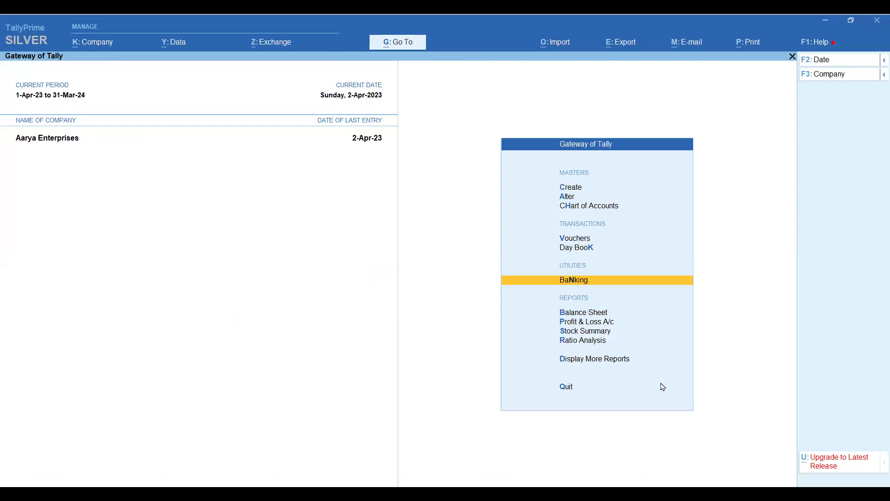
Generate the payment QR code for the 29,500 Ansh Ent sales voucher from the Day Book, using merchant profile Aarya Enterprises and reference no. 2.
{"action": "key", "text": "k"}
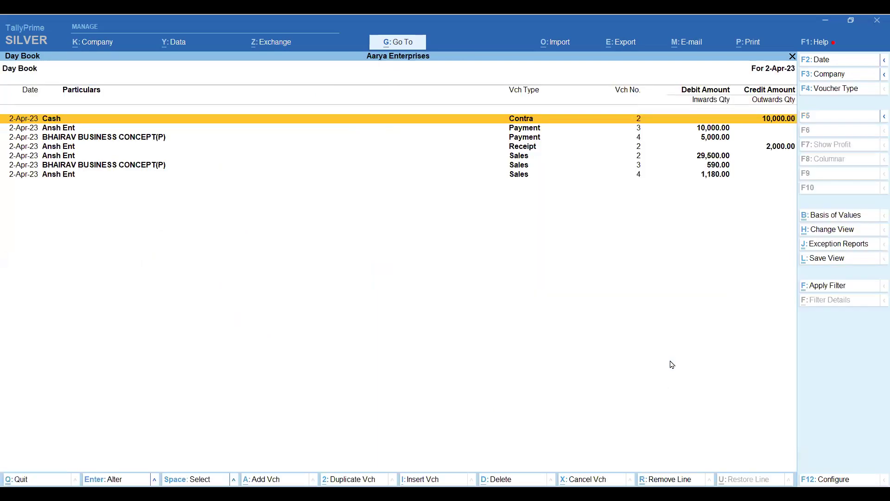
{"action": "left_click", "coordinate": [522, 159]}
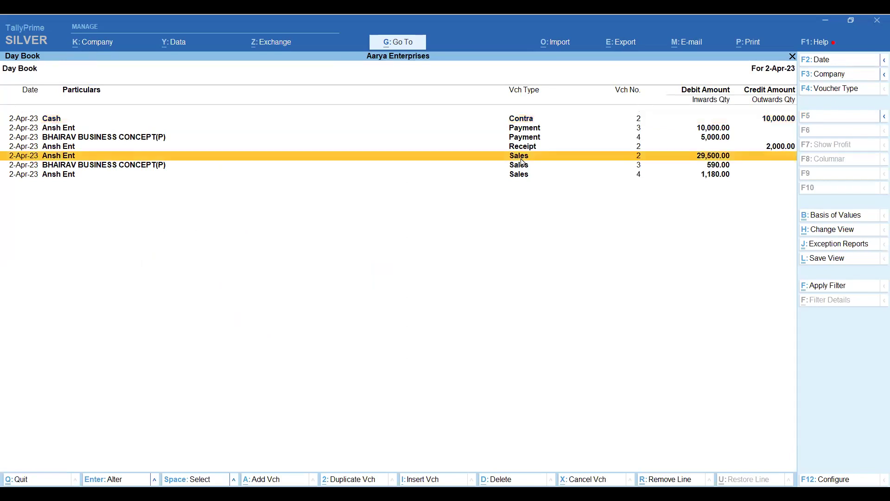
{"action": "left_click", "coordinate": [522, 159]}
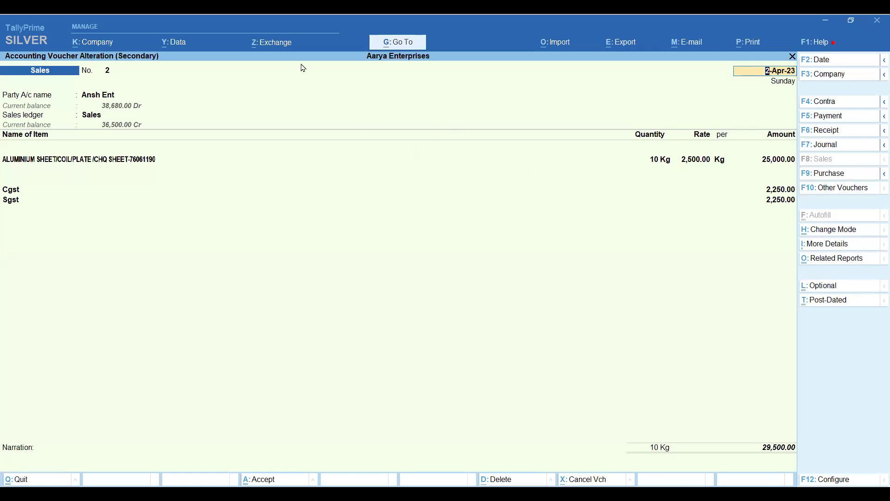
{"action": "key", "text": "alt+z"}
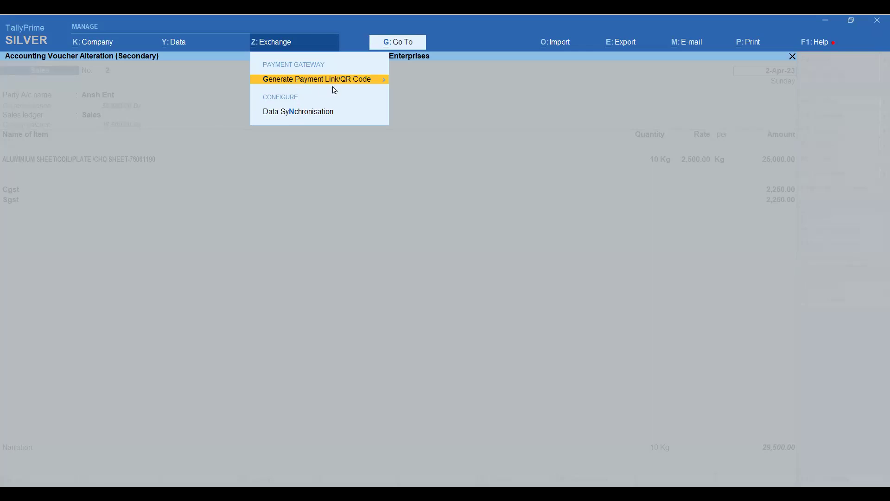
{"action": "left_click", "coordinate": [351, 86]}
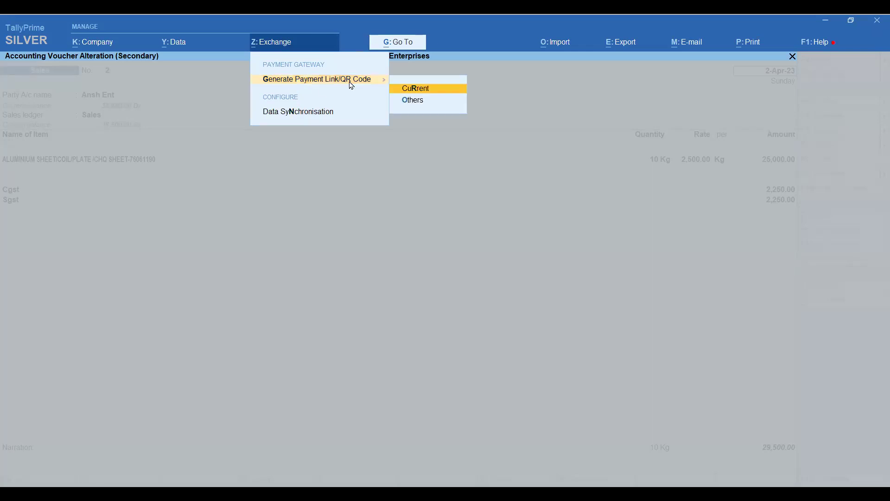
{"action": "left_click", "coordinate": [421, 90]}
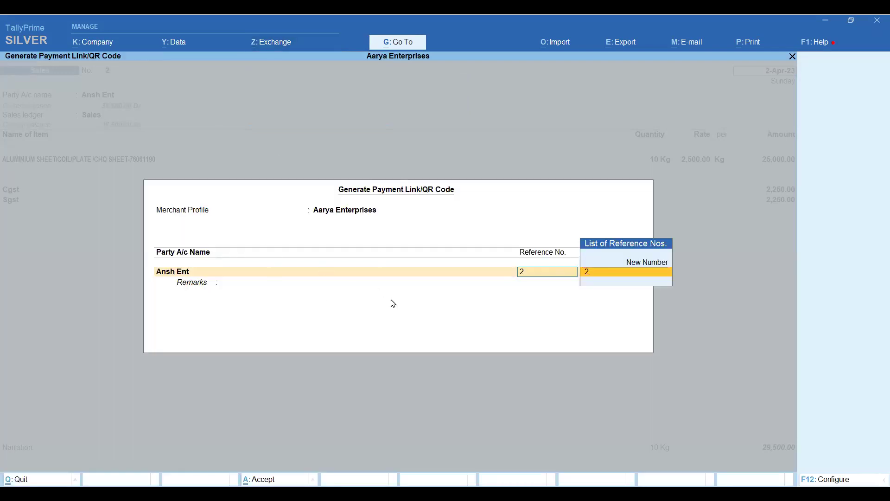
{"action": "key", "text": "Return"}
{"action": "key", "text": "Return"}
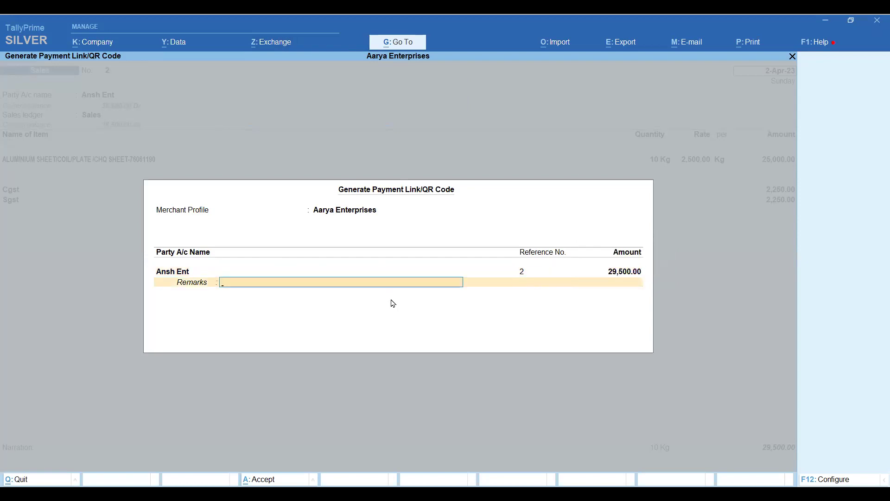
{"action": "key", "text": "Return"}
{"action": "key", "text": "Return"}
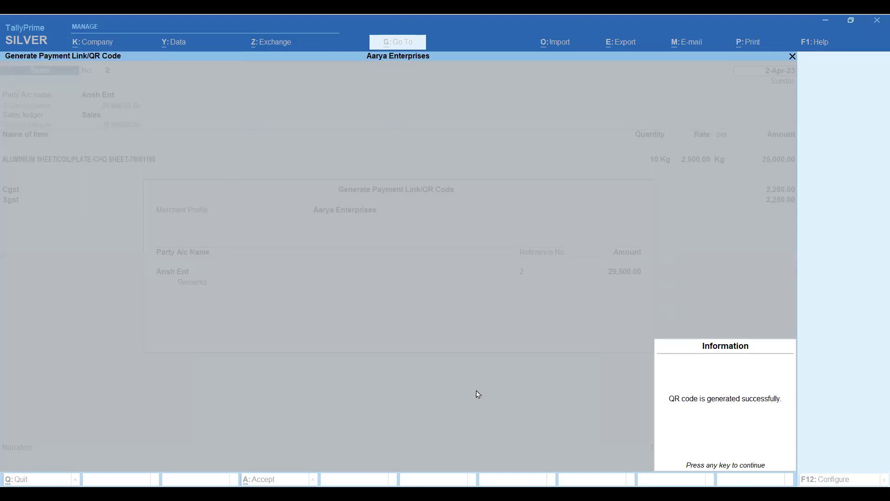
{"action": "key", "text": "Return"}
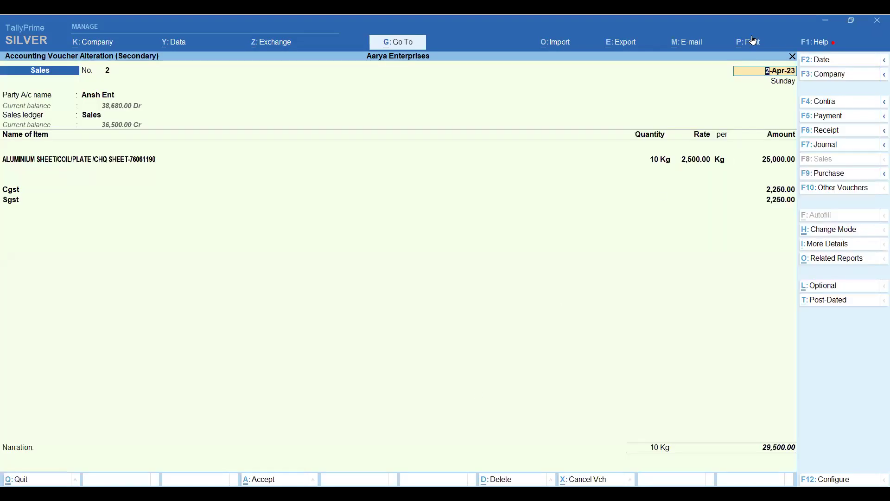
Preview the printed tax invoice of the current sales voucher to check its QR code, then return to the Gateway of Tally.
{"action": "left_click", "coordinate": [752, 40]}
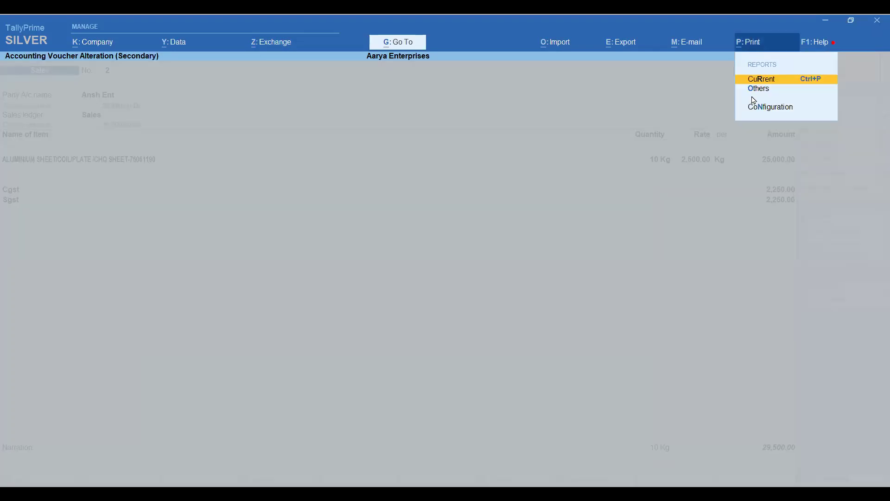
{"action": "left_click", "coordinate": [753, 83]}
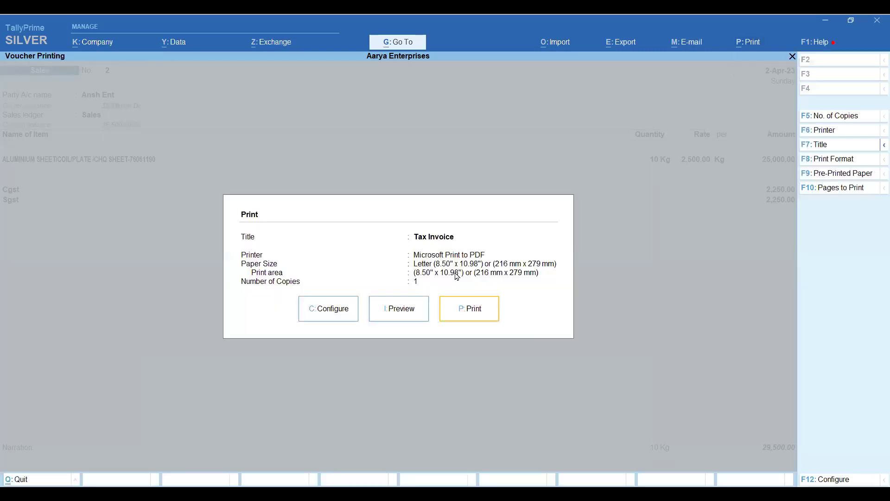
{"action": "left_click", "coordinate": [398, 319]}
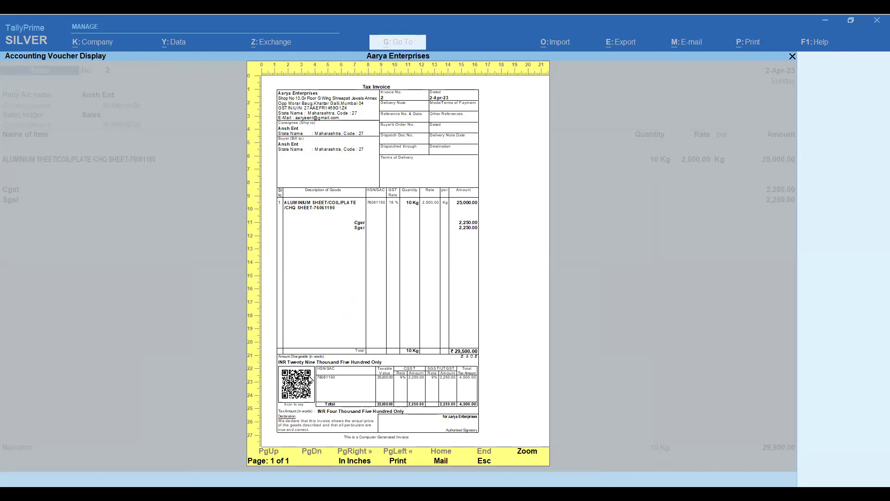
{"action": "key", "text": "Escape"}
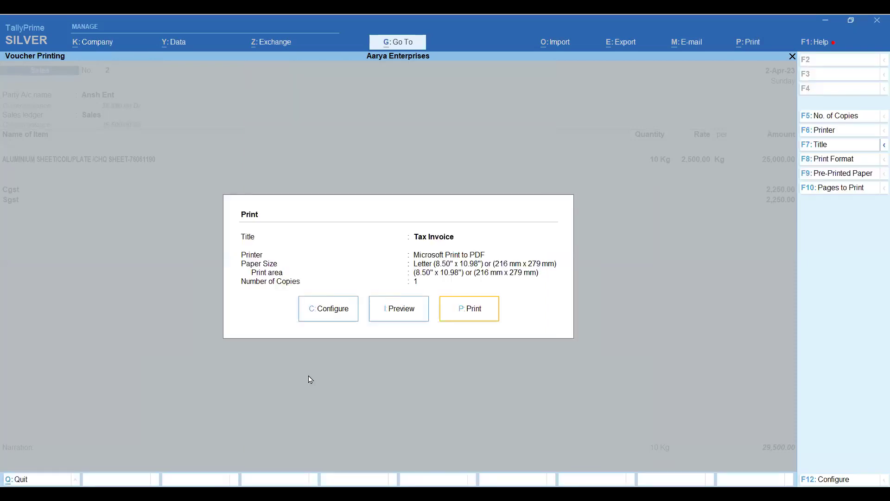
{"action": "key", "text": "Escape"}
{"action": "key", "text": "Escape"}
{"action": "key", "text": "Return"}
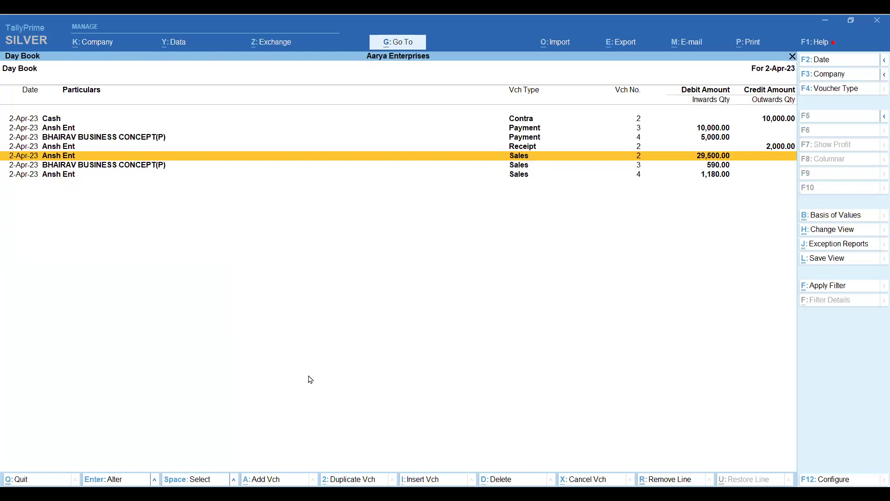
{"action": "key", "text": "Escape"}
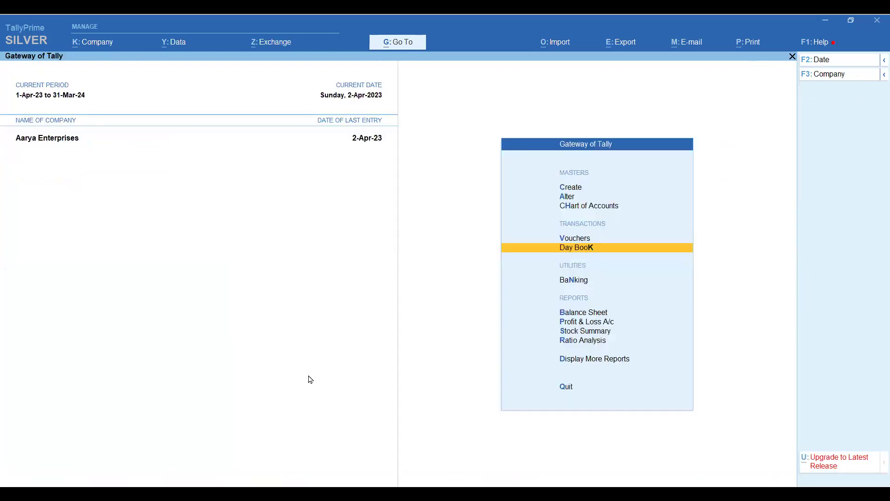
Open the Sales voucher type for alteration.
{"action": "key", "text": "Up"}
{"action": "key", "text": "Up"}
{"action": "key", "text": "Up"}
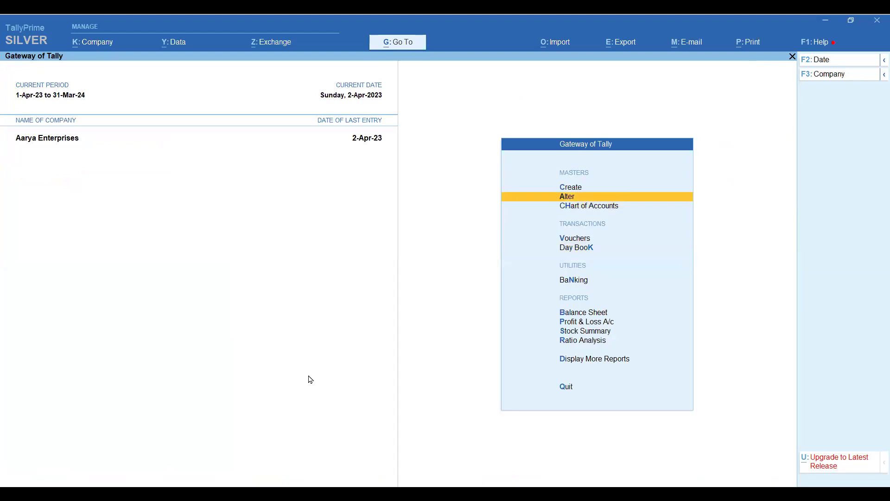
{"action": "key", "text": "Return"}
{"action": "key", "text": "Down"}
{"action": "key", "text": "Down"}
{"action": "key", "text": "Down"}
{"action": "key", "text": "Return"}
{"action": "key", "text": "Down"}
{"action": "key", "text": "Down"}
{"action": "key", "text": "Down"}
{"action": "key", "text": "Down"}
{"action": "key", "text": "Down"}
{"action": "key", "text": "Down"}
{"action": "key", "text": "Down"}
{"action": "key", "text": "Down"}
{"action": "key", "text": "Down"}
{"action": "key", "text": "Down"}
{"action": "key", "text": "Down"}
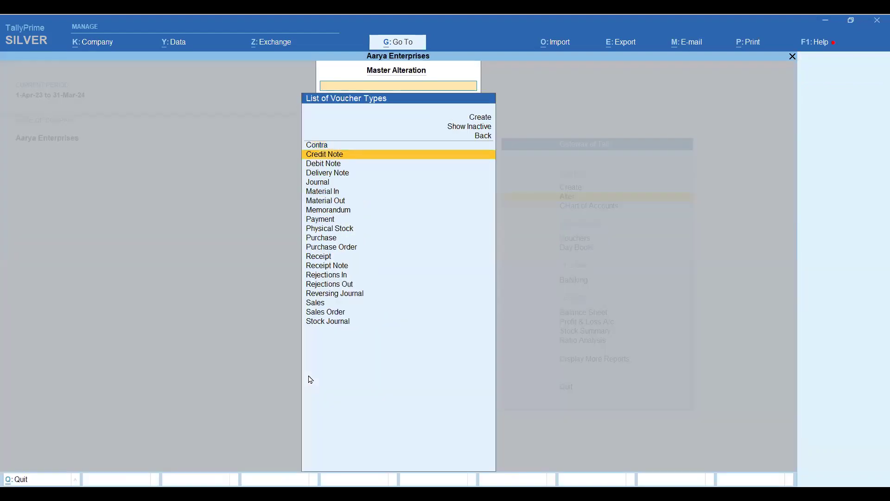
{"action": "key", "text": "Down"}
{"action": "key", "text": "Down"}
{"action": "key", "text": "Down"}
{"action": "key", "text": "Down"}
{"action": "key", "text": "Down"}
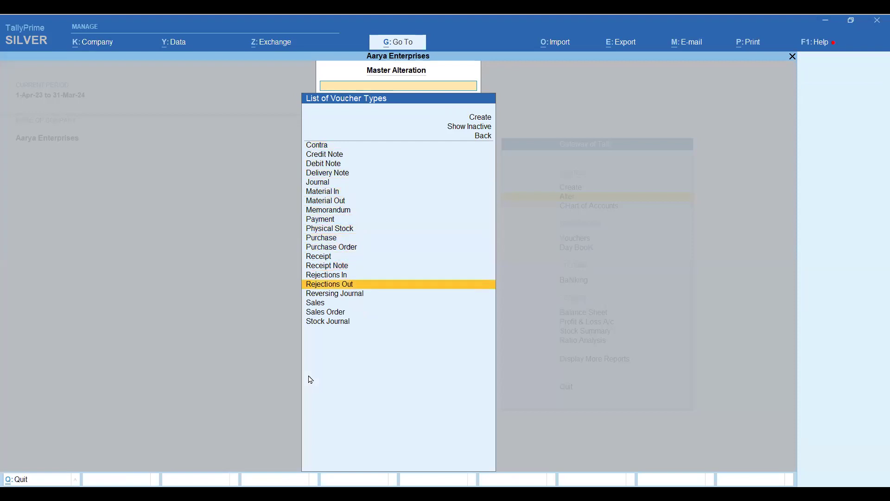
{"action": "key", "text": "Down"}
{"action": "key", "text": "Return"}
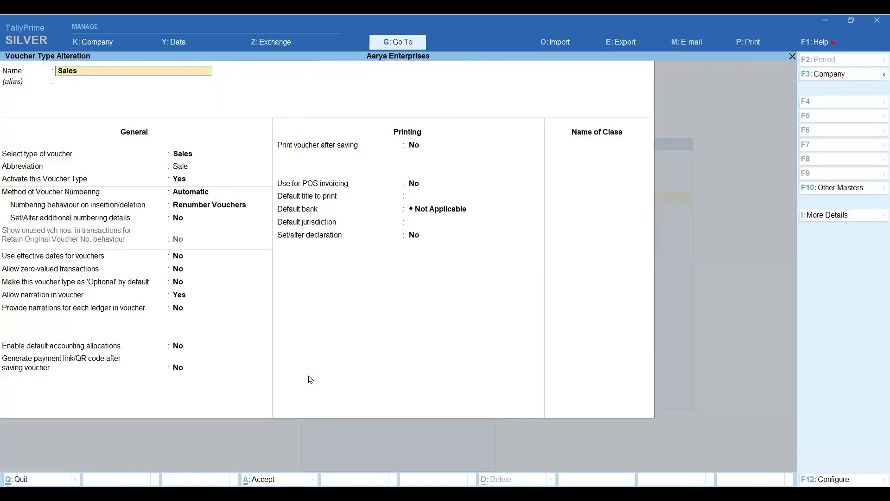
Set Generate payment link/QR code after saving voucher to Yes, save the Sales voucher type and return to the Gateway of Tally.
{"action": "left_click", "coordinate": [178, 368]}
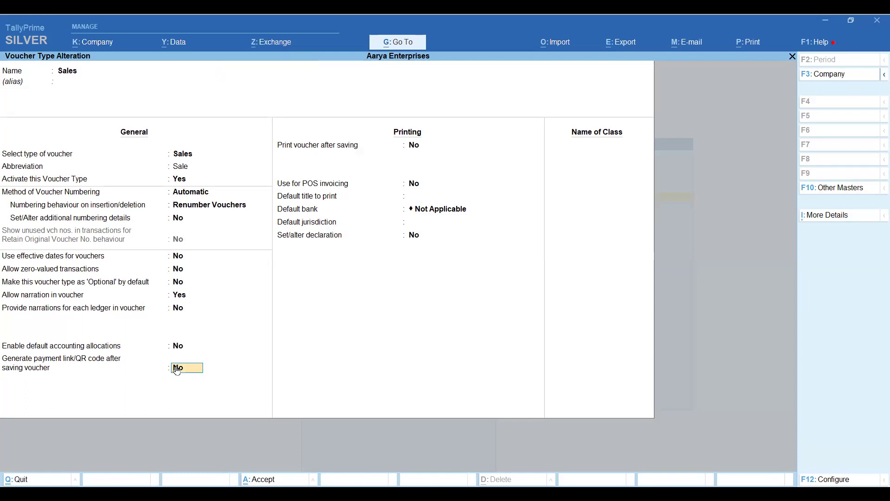
{"action": "key", "text": "y"}
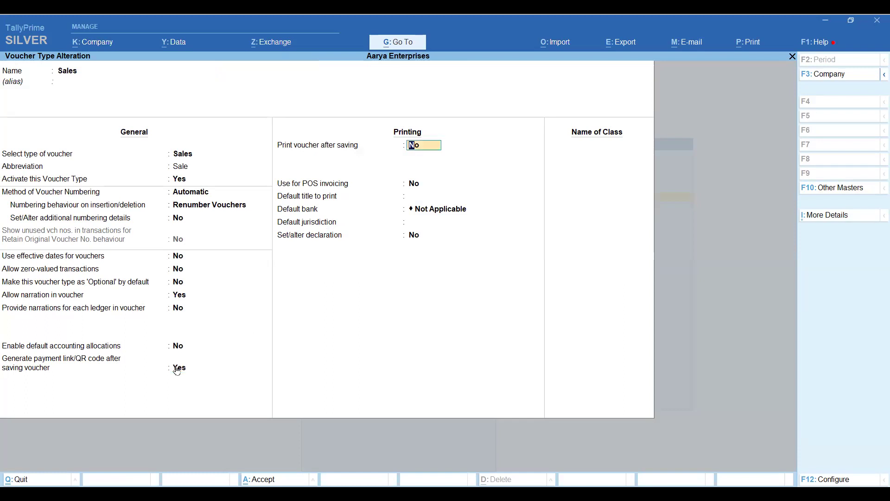
{"action": "key", "text": "ctrl+a"}
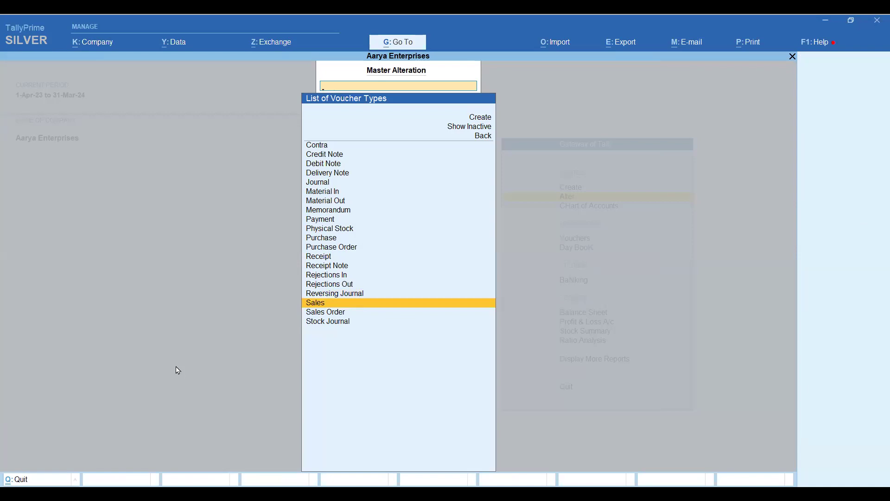
{"action": "key", "text": "Escape"}
{"action": "key", "text": "Escape"}
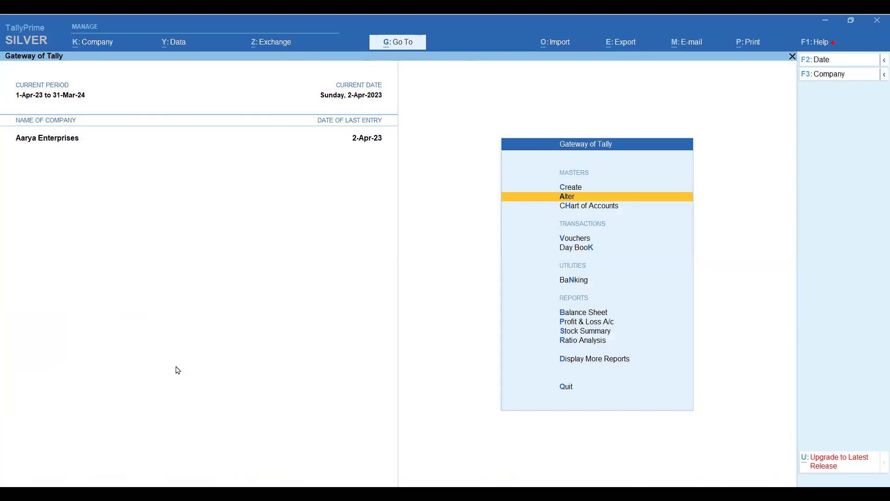
Open the 590.00 BHAIRAV BUSINESS CONCEPT(P) sales voucher from the Day Book for alteration.
{"action": "key", "text": "Down"}
{"action": "key", "text": "Down"}
{"action": "key", "text": "Down"}
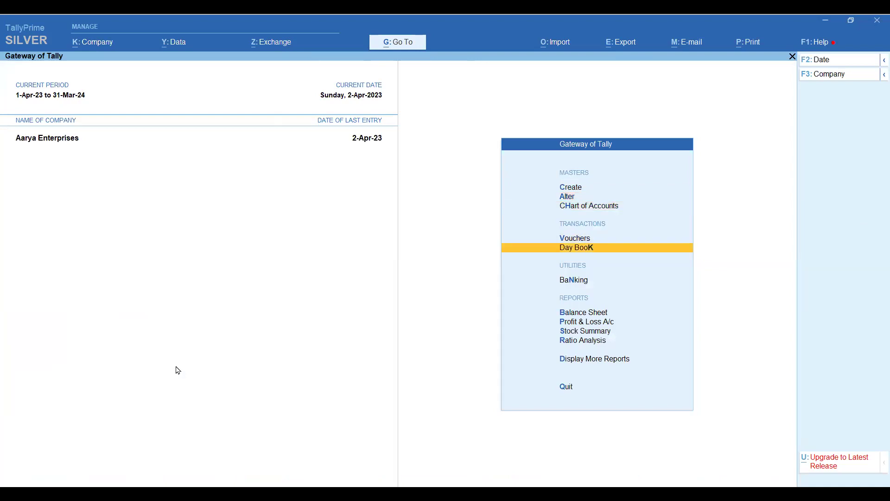
{"action": "key", "text": "Return"}
{"action": "key", "text": "Down"}
{"action": "key", "text": "Down"}
{"action": "key", "text": "Down"}
{"action": "key", "text": "Down"}
{"action": "key", "text": "Down"}
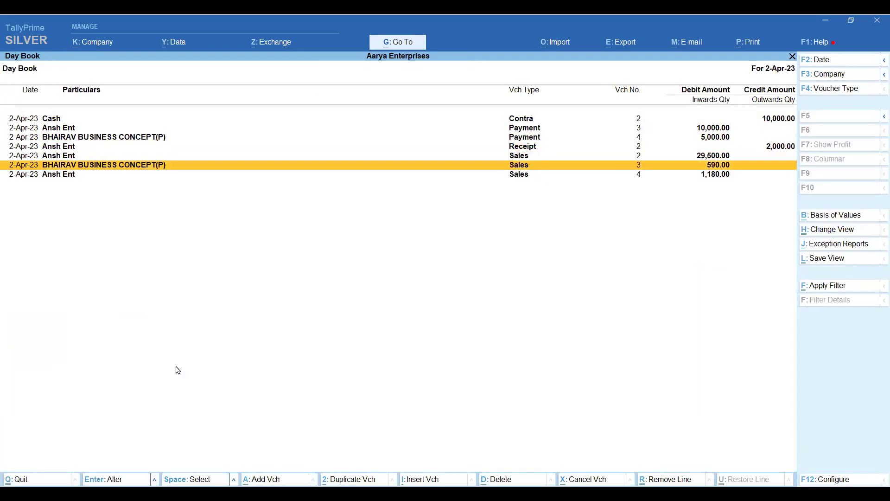
{"action": "key", "text": "Return"}
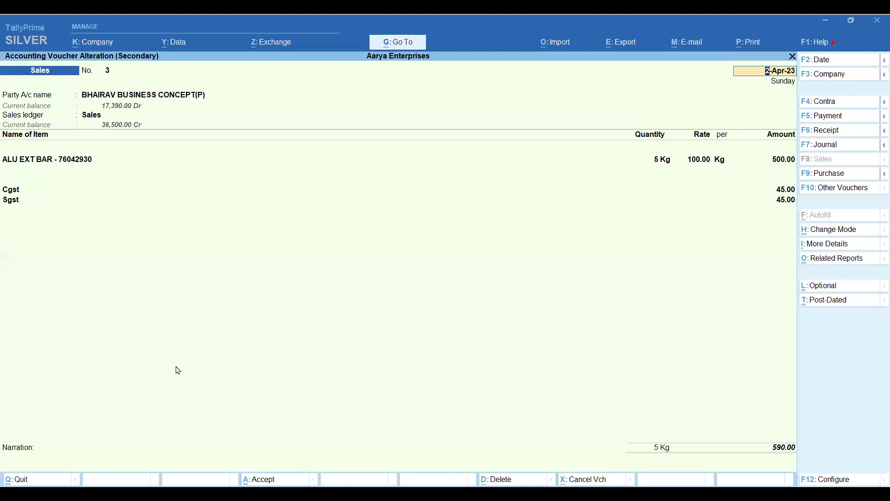
Accept the sales voucher's existing party, dispatch, ledger and item details and save it again.
{"action": "key", "text": "Return"}
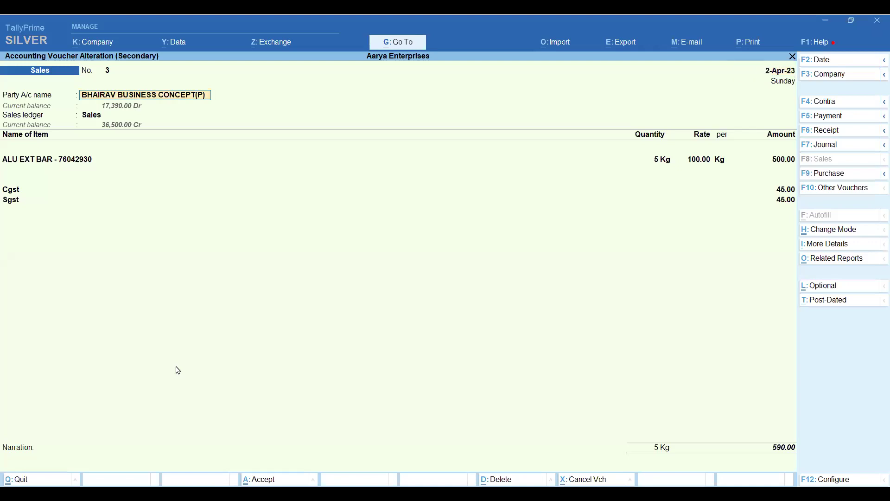
{"action": "key", "text": "Return"}
{"action": "key", "text": "Return"}
{"action": "key", "text": "Return"}
{"action": "key", "text": "Return"}
{"action": "key", "text": "Return"}
{"action": "key", "text": "Return"}
{"action": "key", "text": "Return"}
{"action": "key", "text": "Return"}
{"action": "key", "text": "Return"}
{"action": "key", "text": "Return"}
{"action": "key", "text": "Return"}
{"action": "key", "text": "Return"}
{"action": "key", "text": "Return"}
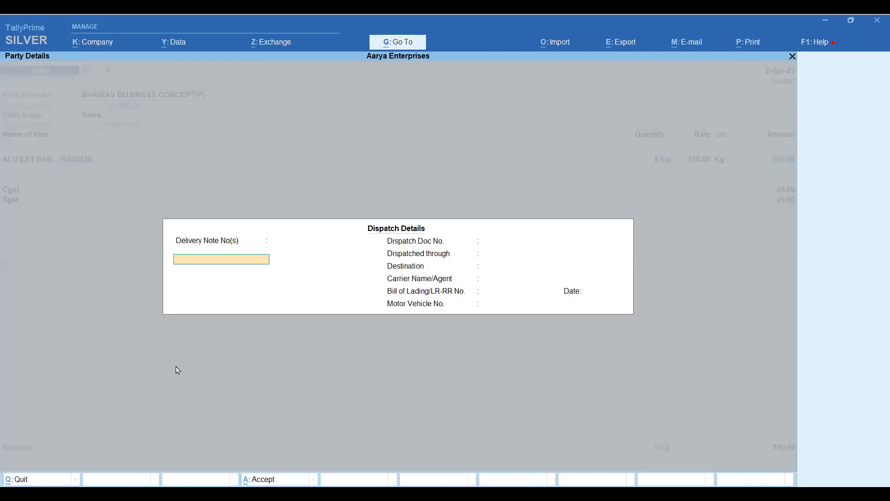
{"action": "key", "text": "Return"}
{"action": "key", "text": "Return"}
{"action": "key", "text": "Return"}
{"action": "key", "text": "Return"}
{"action": "key", "text": "Return"}
{"action": "key", "text": "Return"}
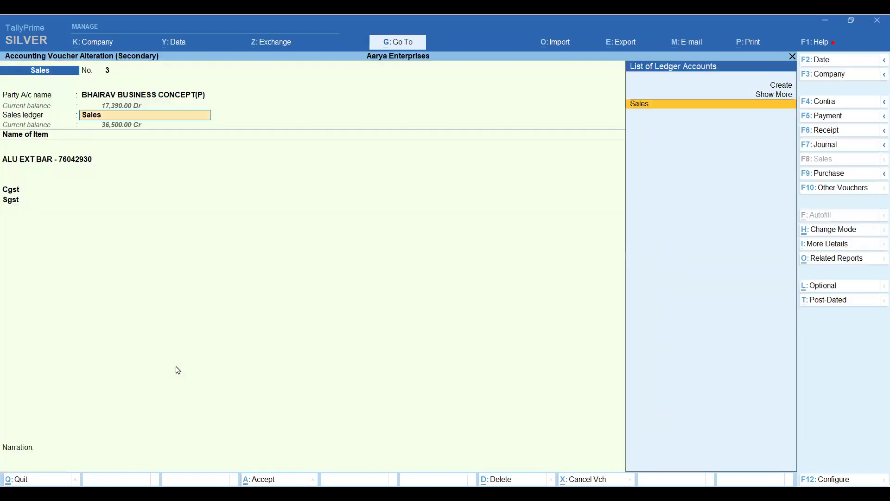
{"action": "key", "text": "Return"}
{"action": "key", "text": "Return"}
{"action": "key", "text": "Return"}
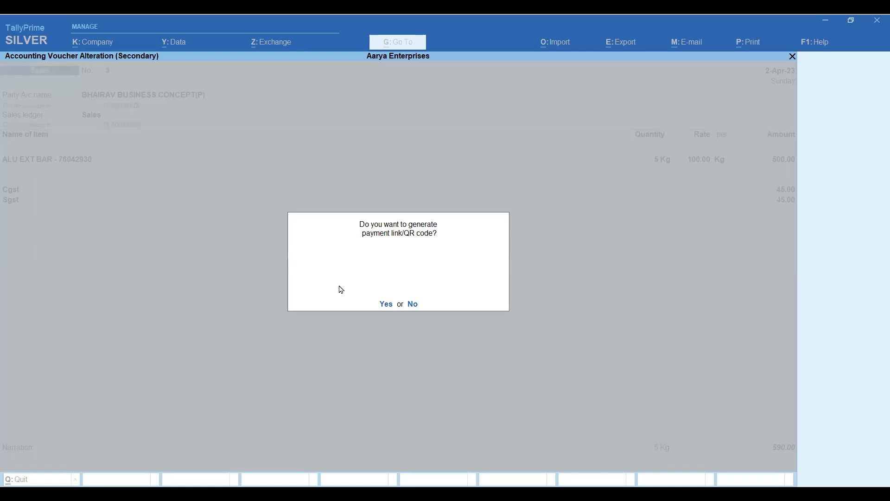
Generate the voucher's payment QR code with merchant profile Aarya Enterprises, reference no. 3 and amount 590.00, then return to the Gateway of Tally.
{"action": "left_click", "coordinate": [388, 306]}
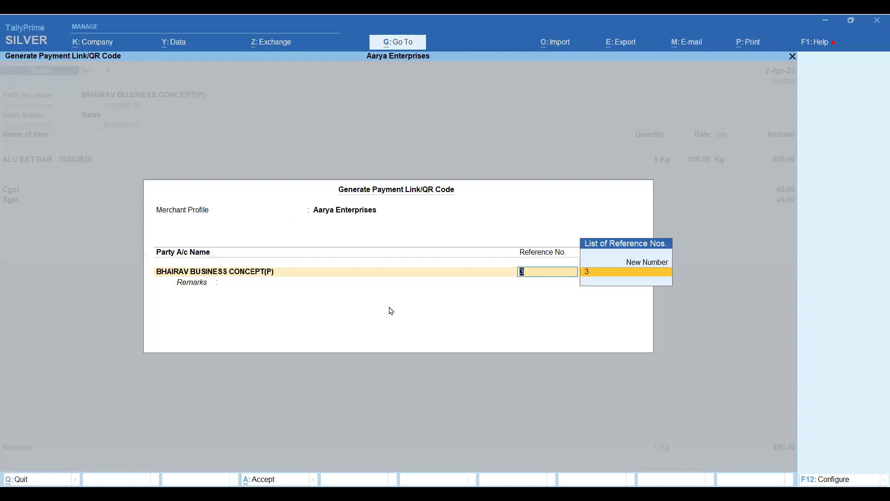
{"action": "key", "text": "Return"}
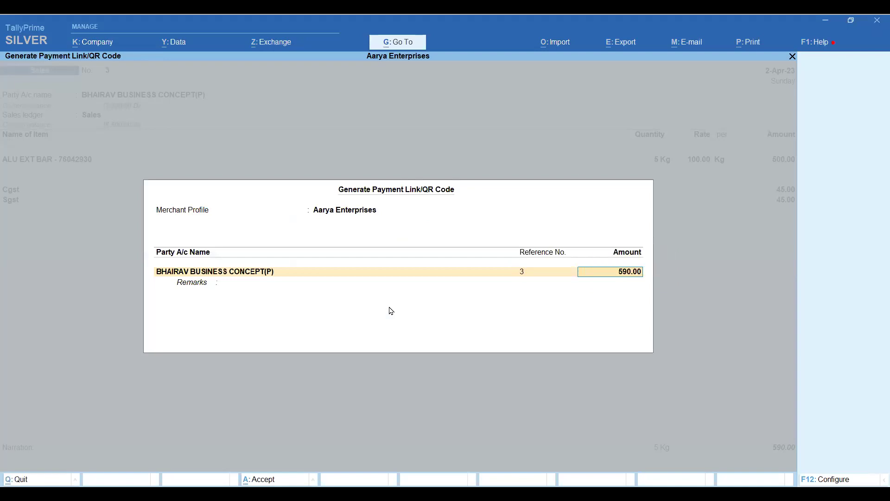
{"action": "key", "text": "Return"}
{"action": "key", "text": "Return"}
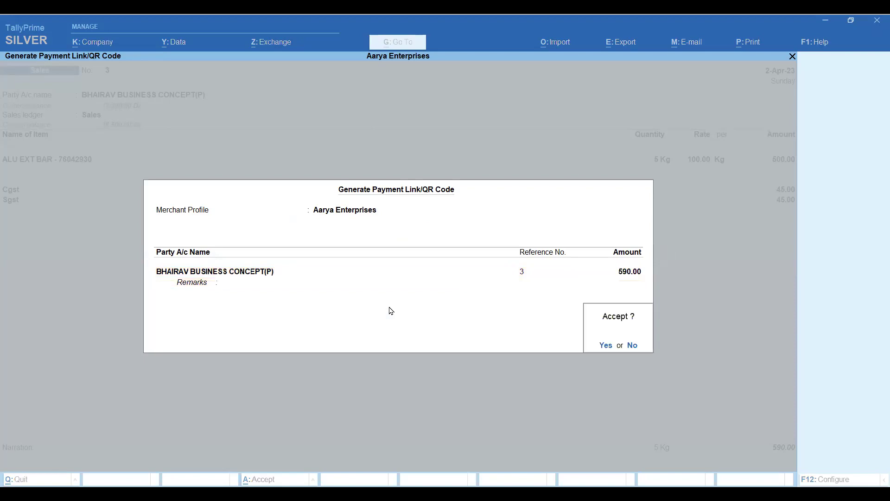
{"action": "key", "text": "Return"}
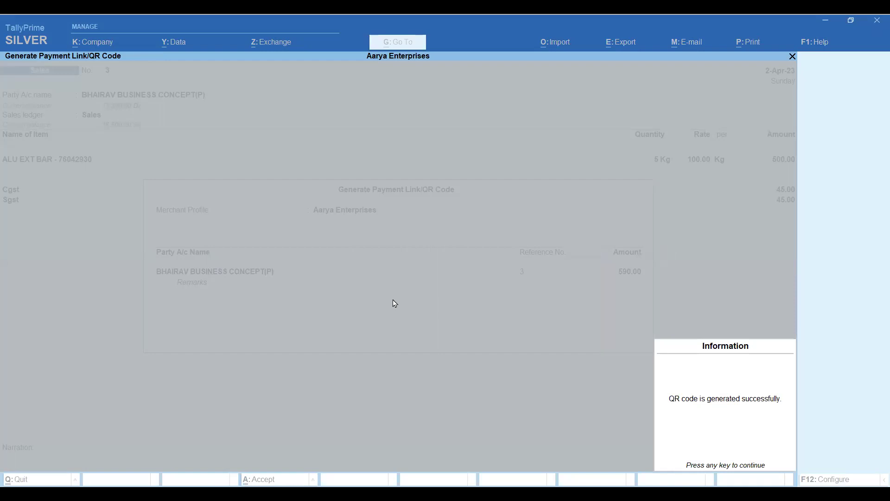
{"action": "key", "text": "Return"}
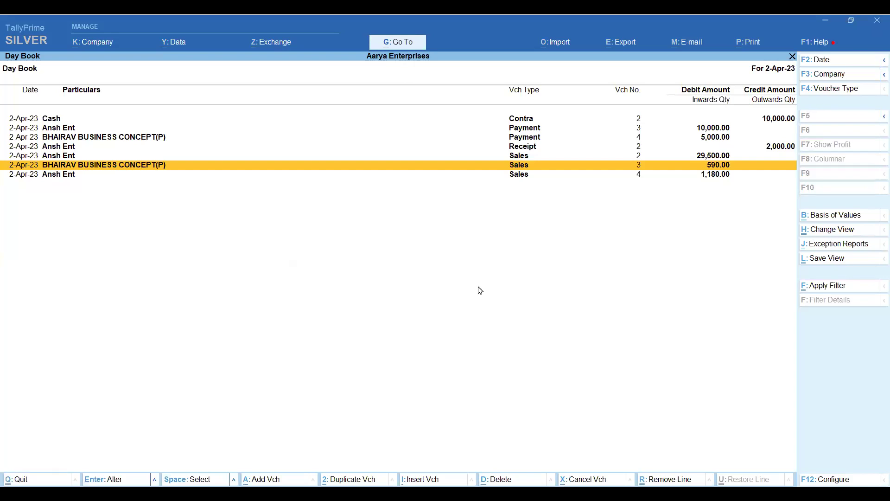
{"action": "key", "text": "Escape"}
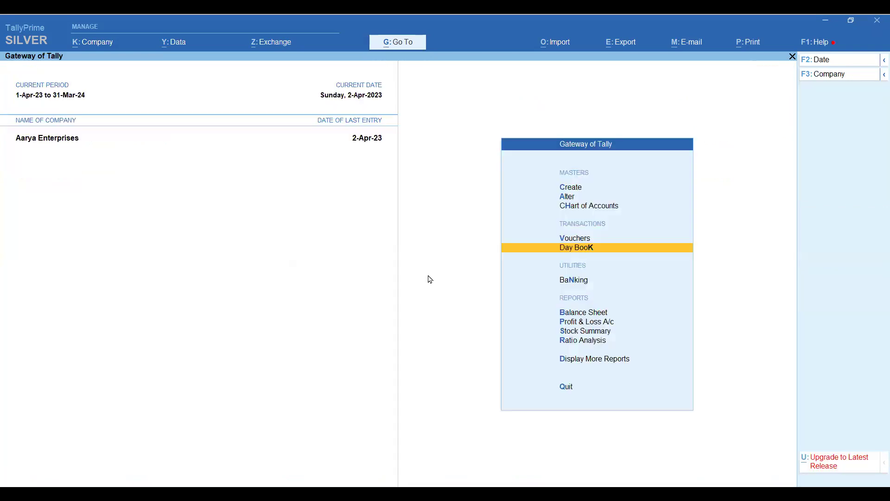